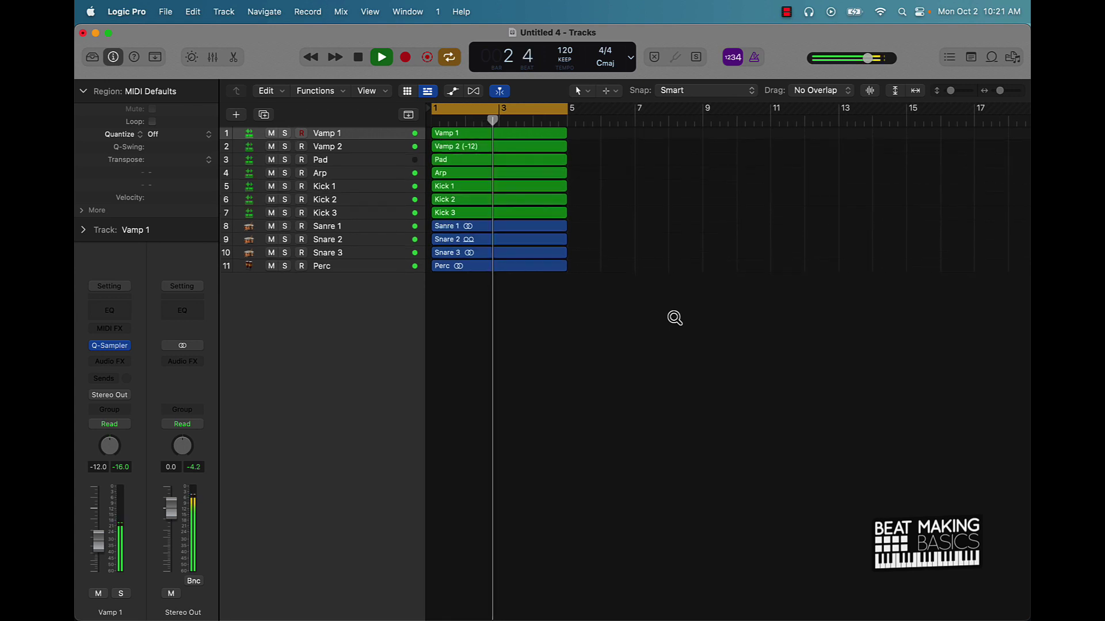
Repeat the four-bar regions of all eleven tracks until eight consecutive blocks fill the arrangement up to bar 33
{"action": "key", "text": "super+a"}
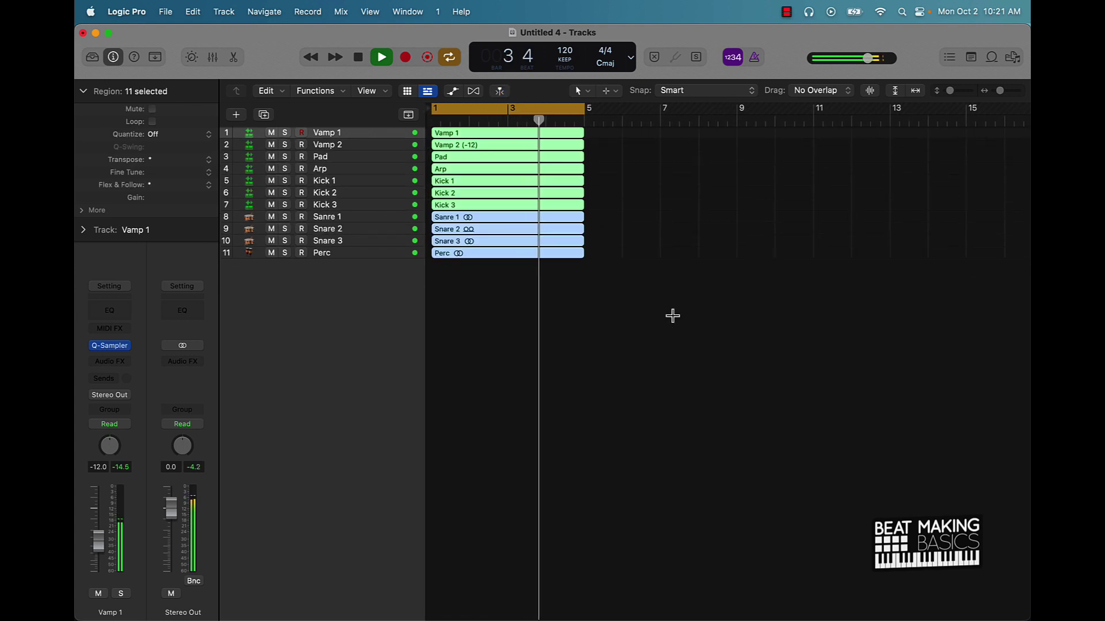
{"action": "key", "text": "super+r"}
{"action": "key", "text": "super+r"}
{"action": "key", "text": "super+r"}
{"action": "key", "text": "super+r"}
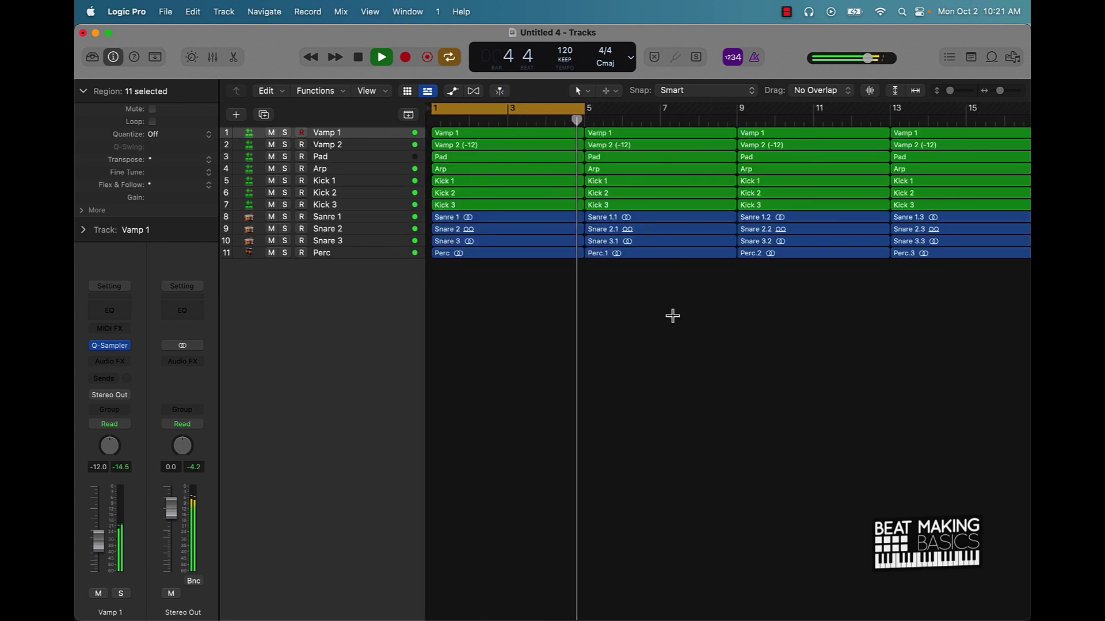
{"action": "left_click", "coordinate": [673, 316], "text": "ctrl+alt"}
{"action": "key", "text": "super+r"}
{"action": "key", "text": "super+r"}
{"action": "key", "text": "super+r"}
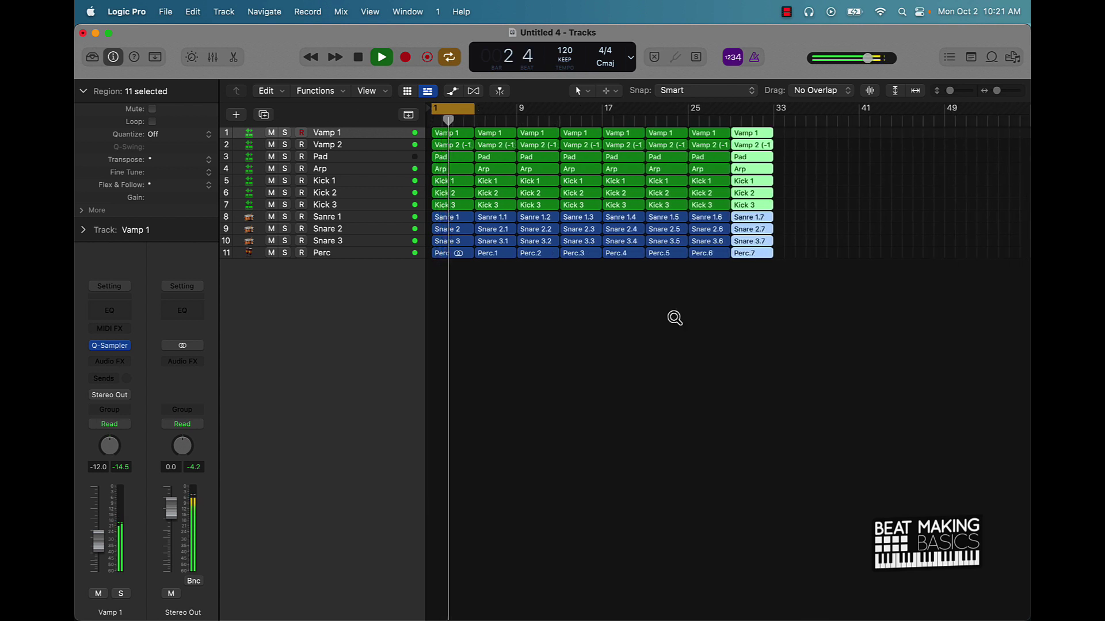
{"action": "left_click", "coordinate": [674, 316], "text": "ctrl+alt"}
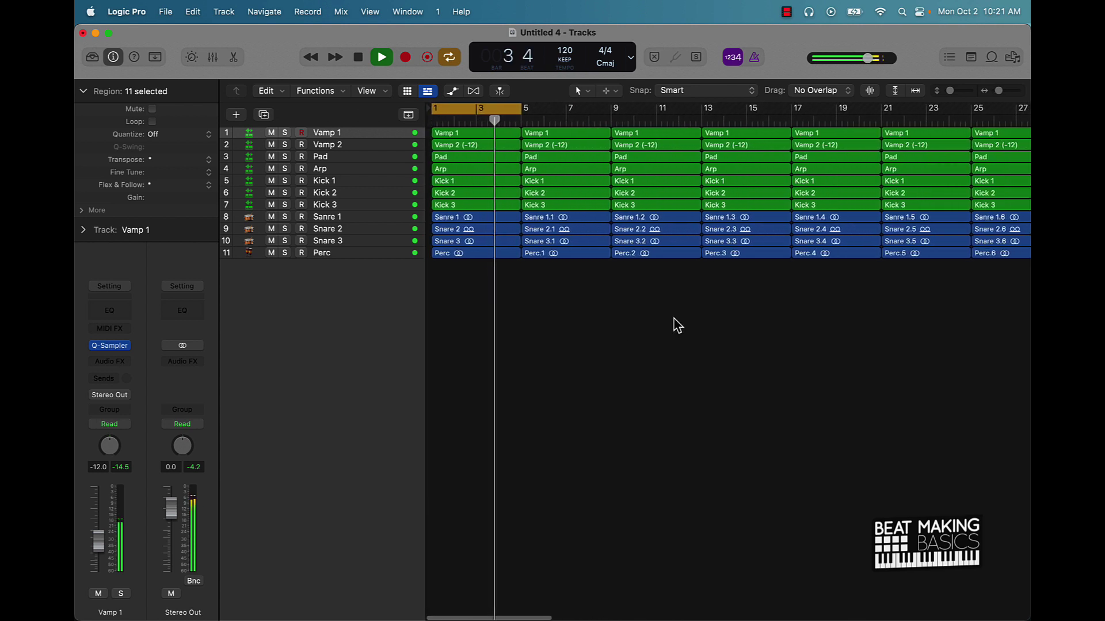
Mute every track except Vamp 1, restart playback, and turn off the cycle range
{"action": "key", "text": "space"}
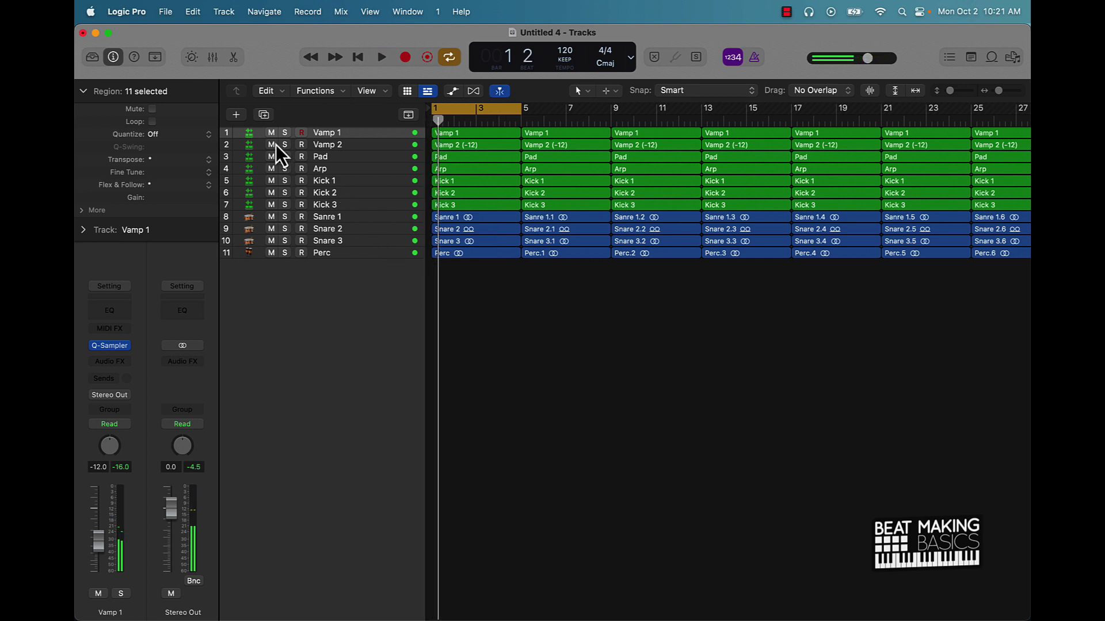
{"action": "left_click_drag", "start_coordinate": [275, 144], "coordinate": [277, 270]}
{"action": "key", "text": "space"}
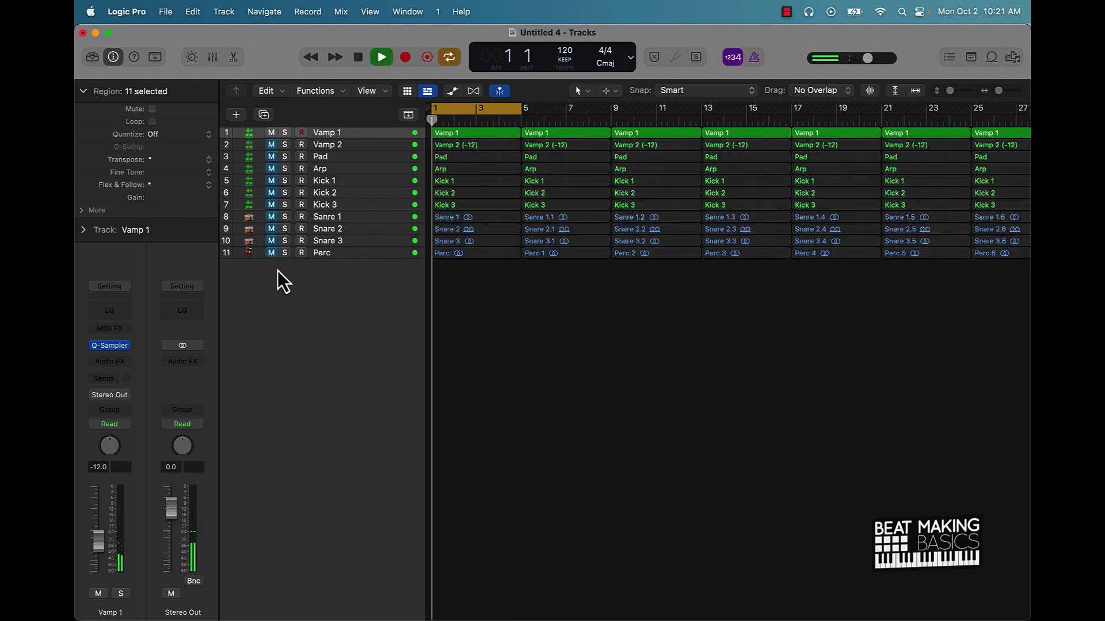
{"action": "left_click", "coordinate": [471, 111]}
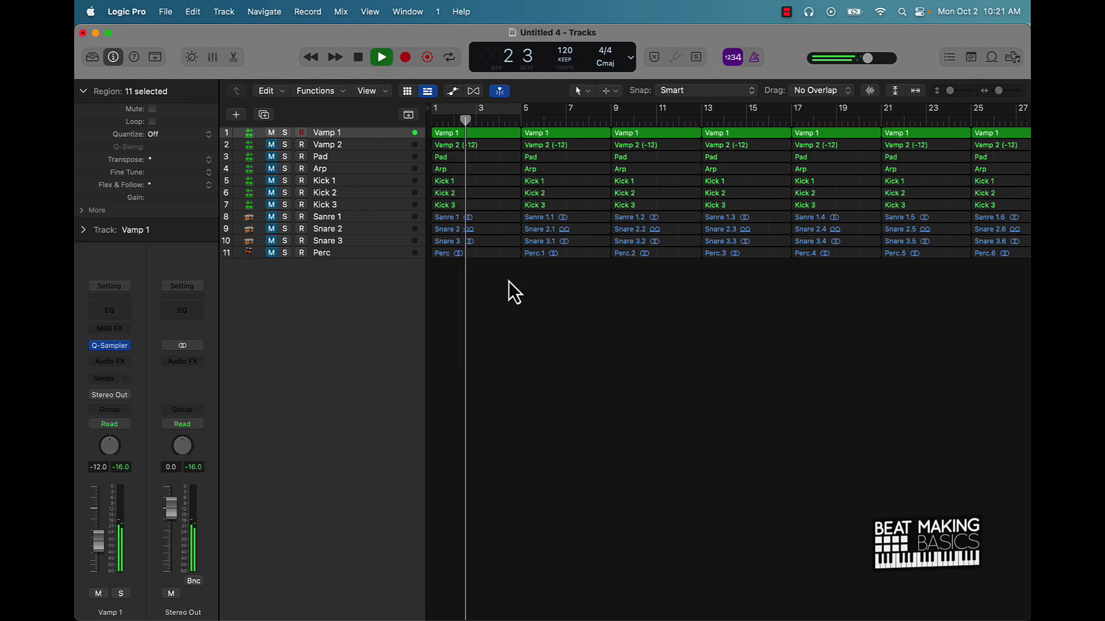
Unmute the Pad track, and mute every region in the first four-bar block except Vamp 1
{"action": "left_click", "coordinate": [272, 160]}
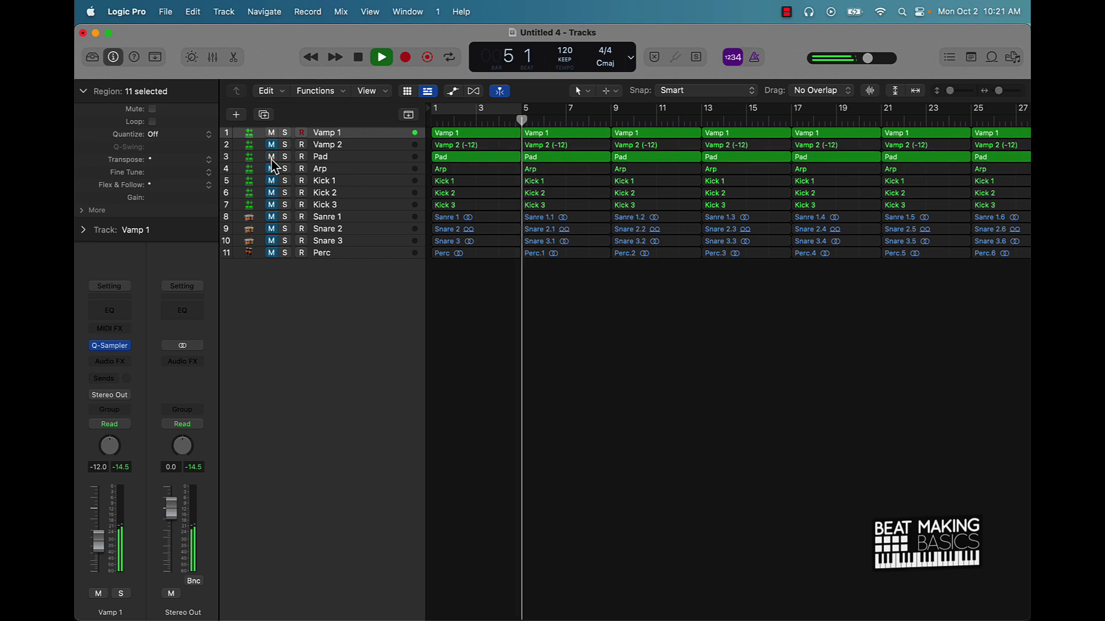
{"action": "left_click", "coordinate": [483, 158]}
{"action": "key", "text": "ctrl+m"}
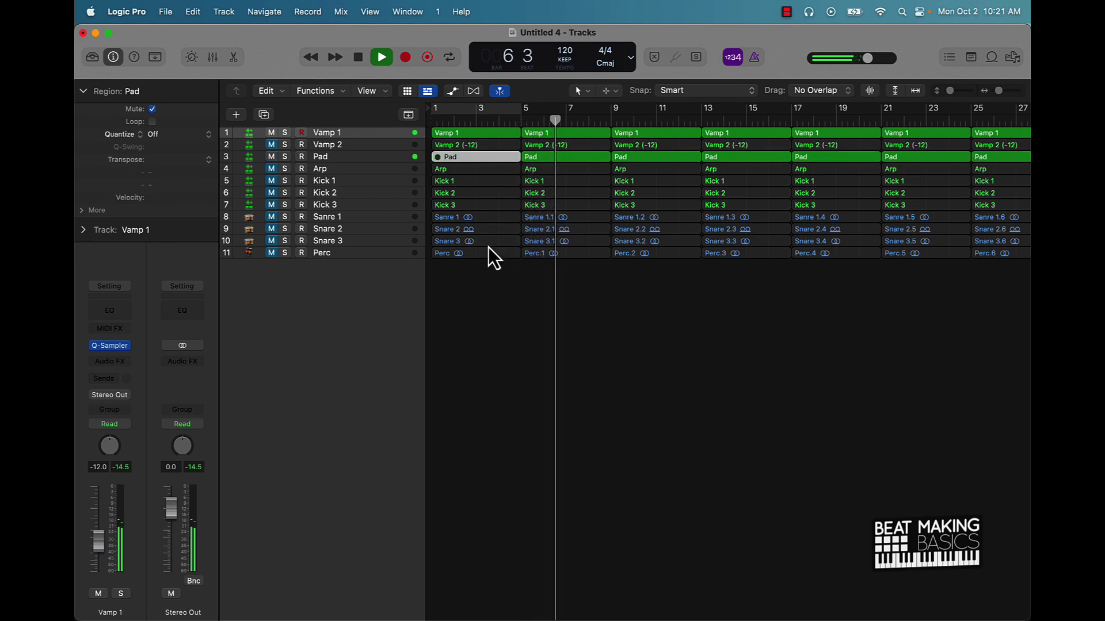
{"action": "left_click_drag", "start_coordinate": [485, 282], "coordinate": [471, 145]}
{"action": "key", "text": "ctrl+m"}
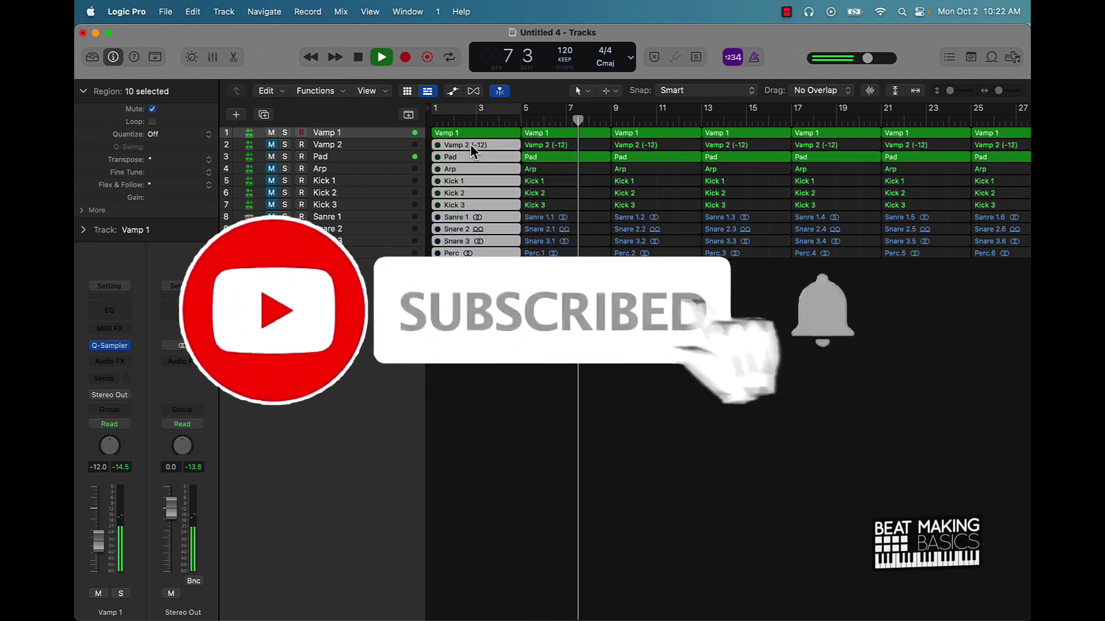
Mute all regions in the block at bar 5 except Vamp 1 and Pad, and play from the beginning
{"action": "key", "text": "space"}
{"action": "left_click", "coordinate": [566, 146]}
{"action": "left_click_drag", "start_coordinate": [565, 171], "coordinate": [555, 256]}
{"action": "key", "text": "ctrl+m"}
{"action": "key", "text": "Return"}
{"action": "key", "text": "space"}
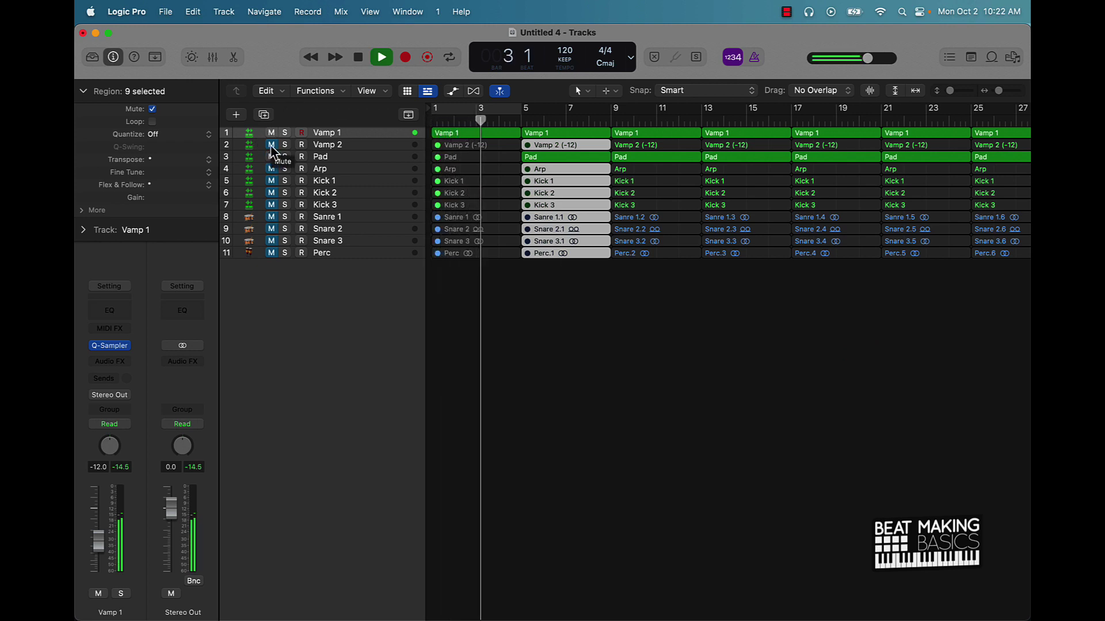
Unmute the Vamp 2 track and all tracks from Arp down to Perc
{"action": "left_click", "coordinate": [271, 145]}
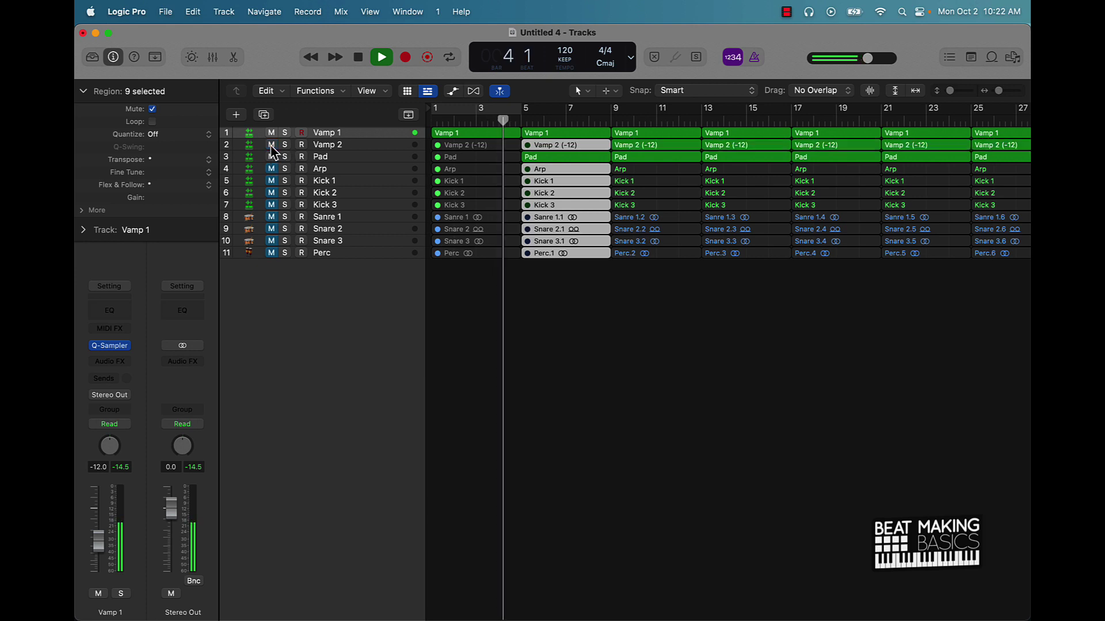
{"action": "left_click", "coordinate": [460, 368]}
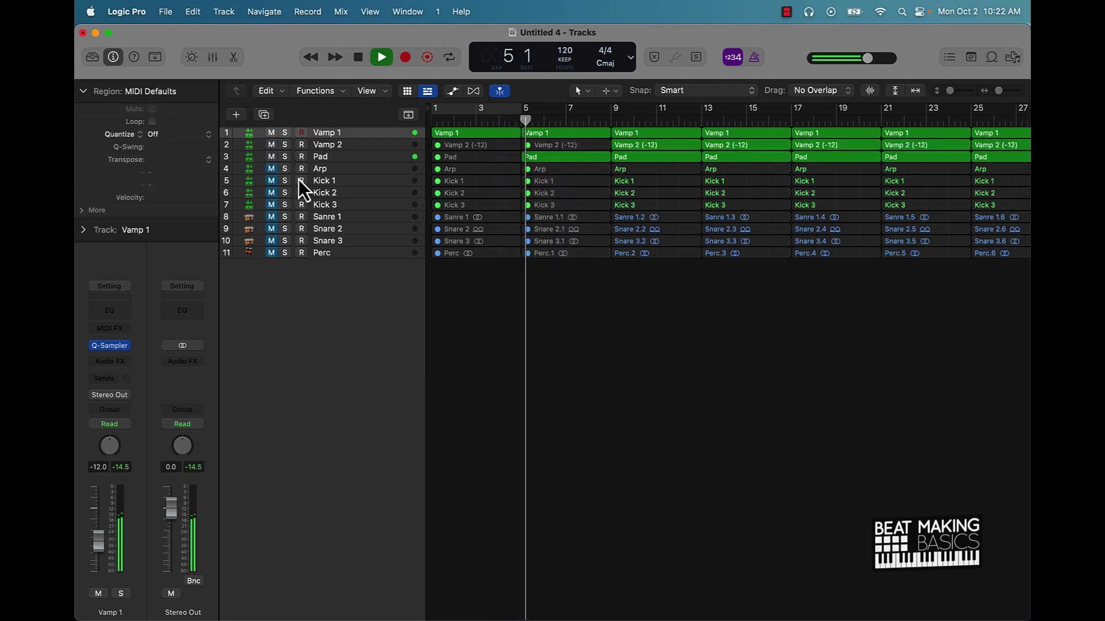
{"action": "left_click_drag", "start_coordinate": [274, 170], "coordinate": [271, 261]}
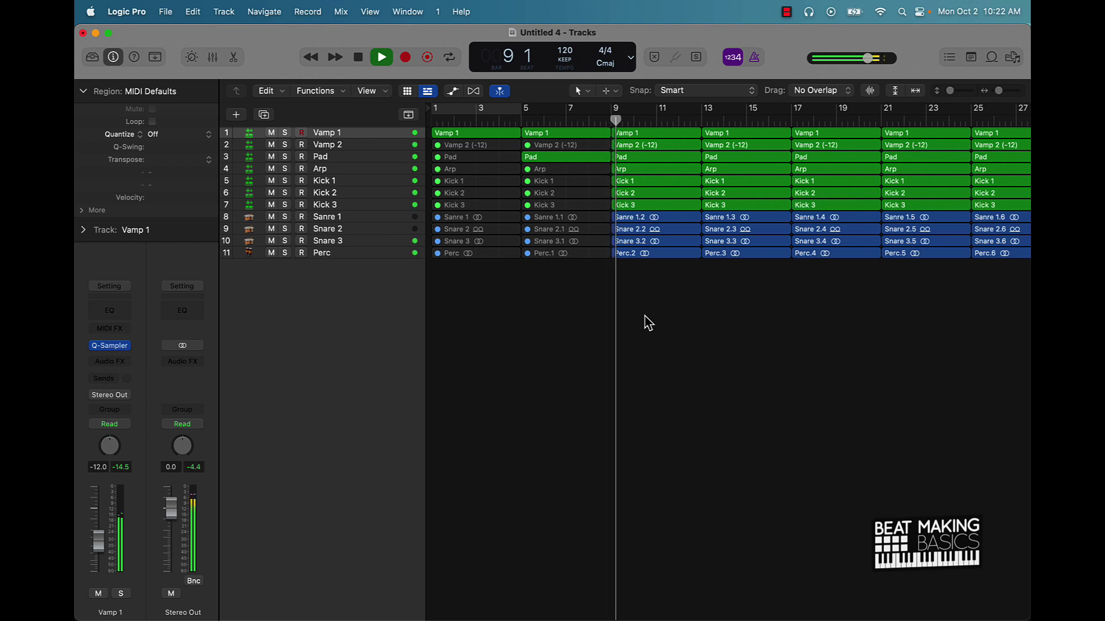
Mute the Vamp 2, Pad and Arp regions in the block starting at bar 17
{"action": "scroll", "coordinate": [606, 261], "scroll_direction": "right", "scroll_amount": 5}
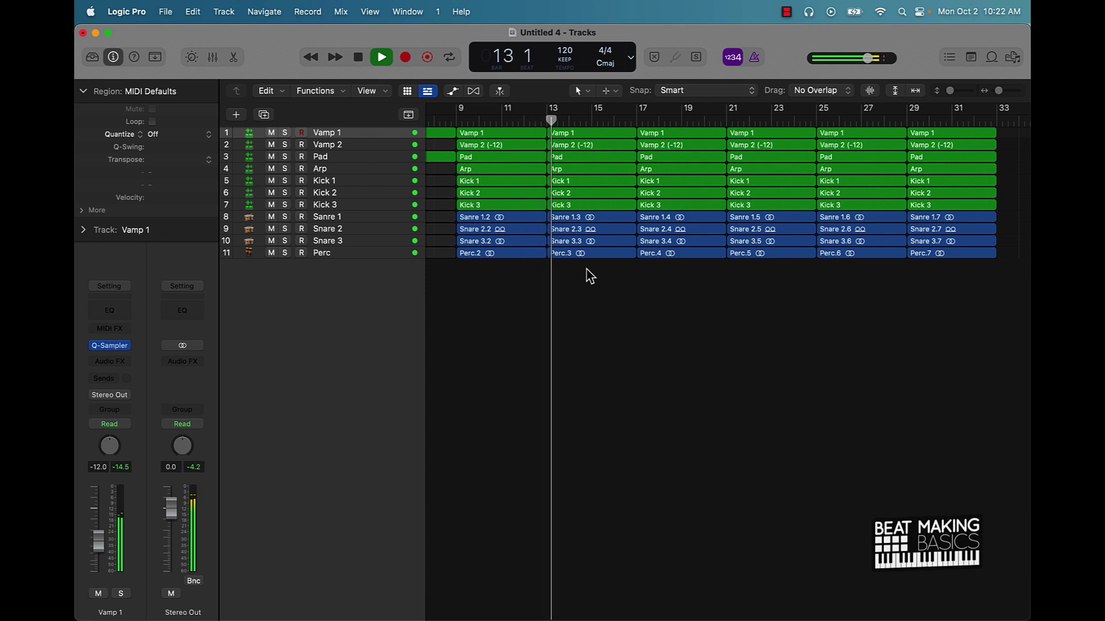
{"action": "left_click", "coordinate": [657, 157]}
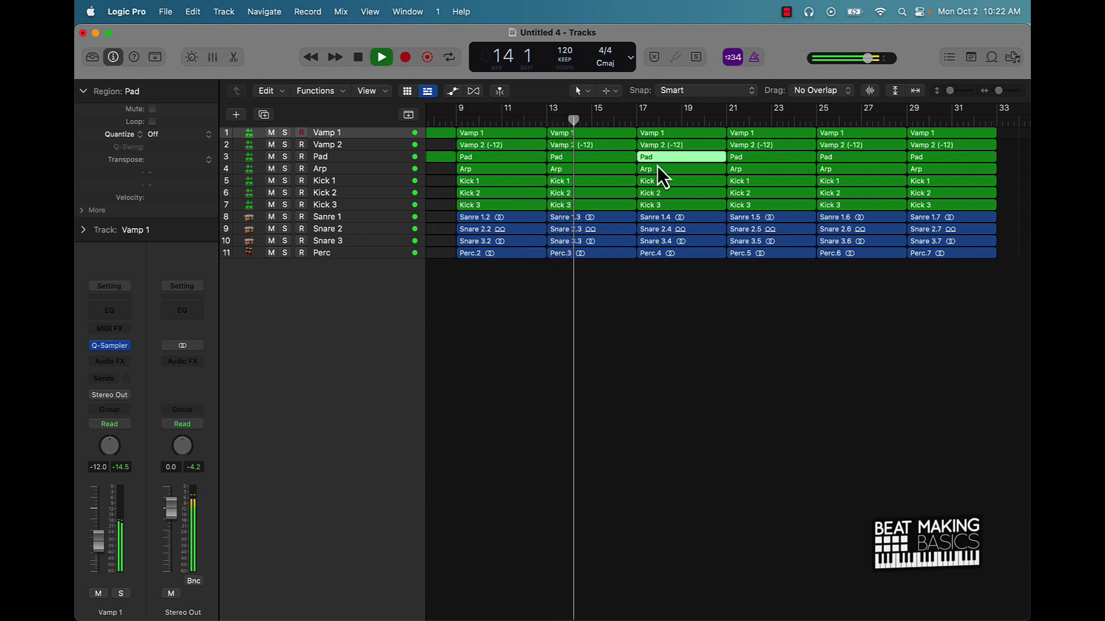
{"action": "left_click", "coordinate": [656, 168], "text": "shift"}
{"action": "left_click", "coordinate": [663, 149], "text": "shift"}
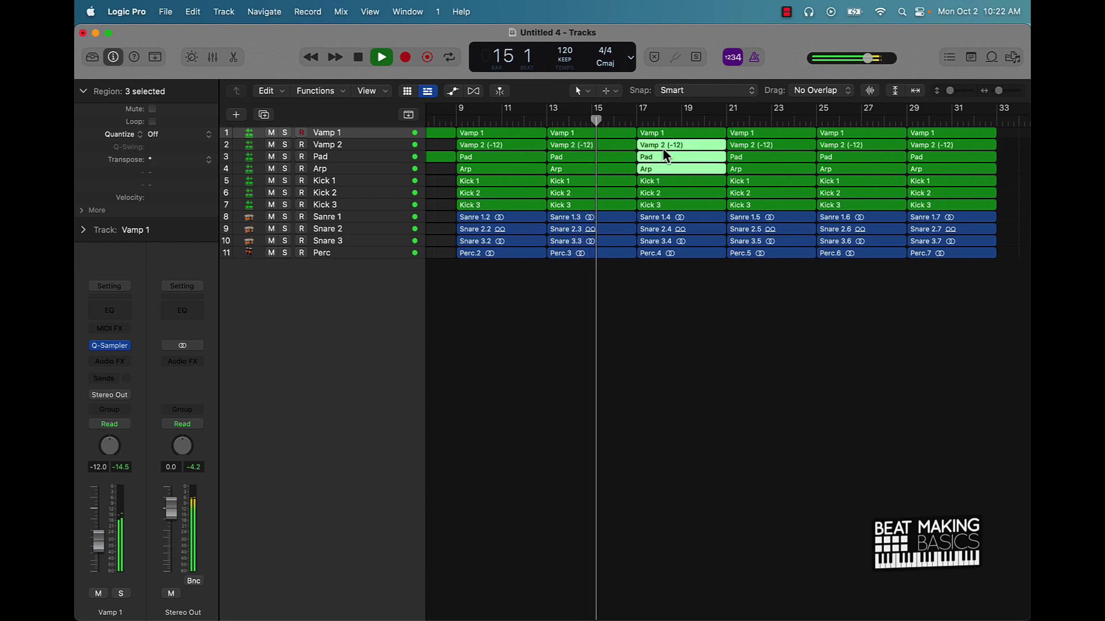
{"action": "key", "text": "ctrl+m"}
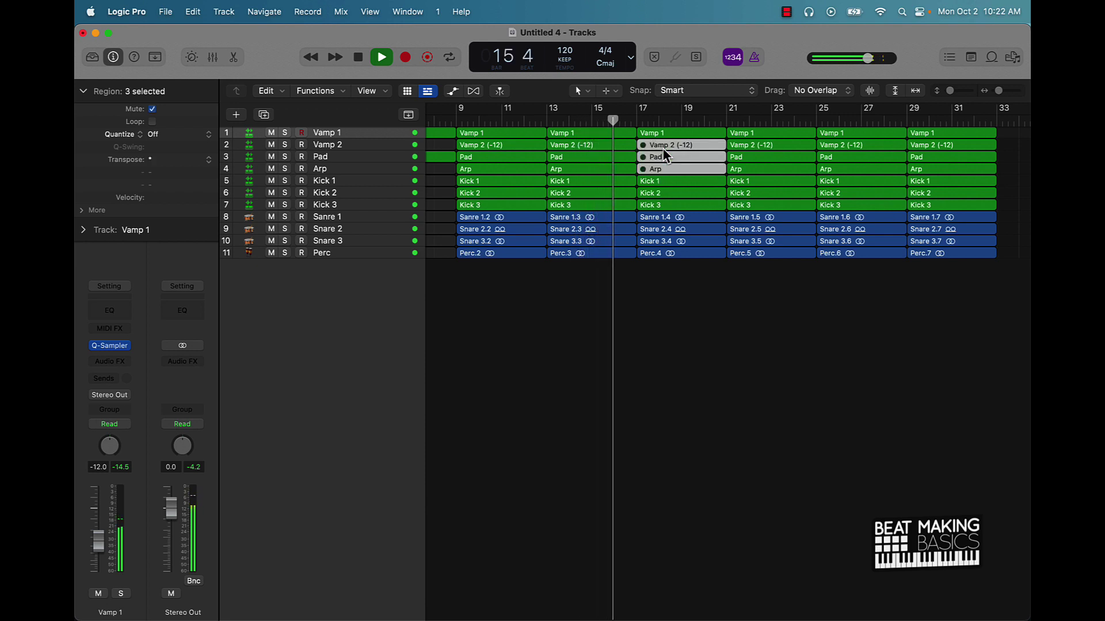
{"action": "left_click", "coordinate": [683, 260]}
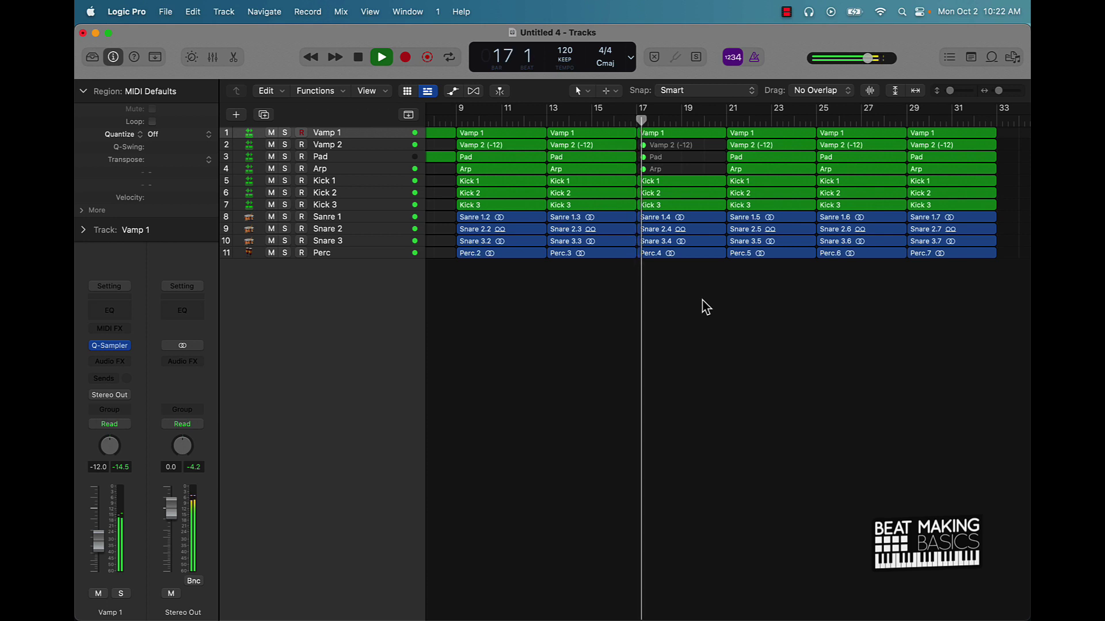
Mute the Vamp 2, Pad and Arp regions in the block starting at bar 21
{"action": "scroll", "coordinate": [702, 300], "scroll_direction": "right", "scroll_amount": 4}
{"action": "left_click", "coordinate": [650, 168]}
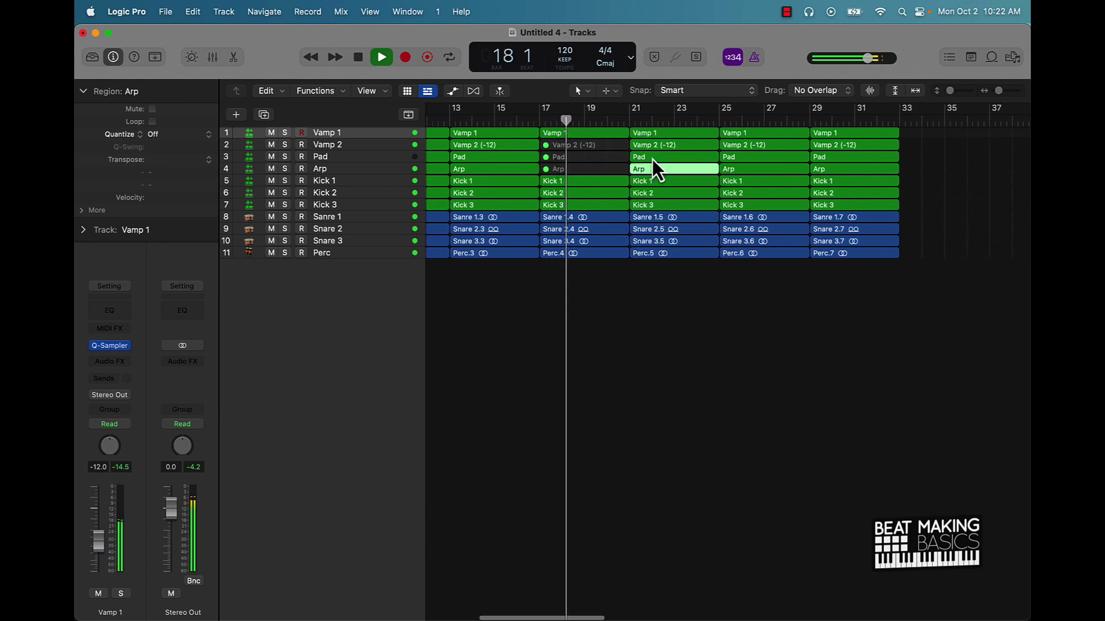
{"action": "left_click", "coordinate": [651, 159], "text": "shift"}
{"action": "left_click", "coordinate": [653, 144], "text": "shift"}
{"action": "key", "text": "ctrl+m"}
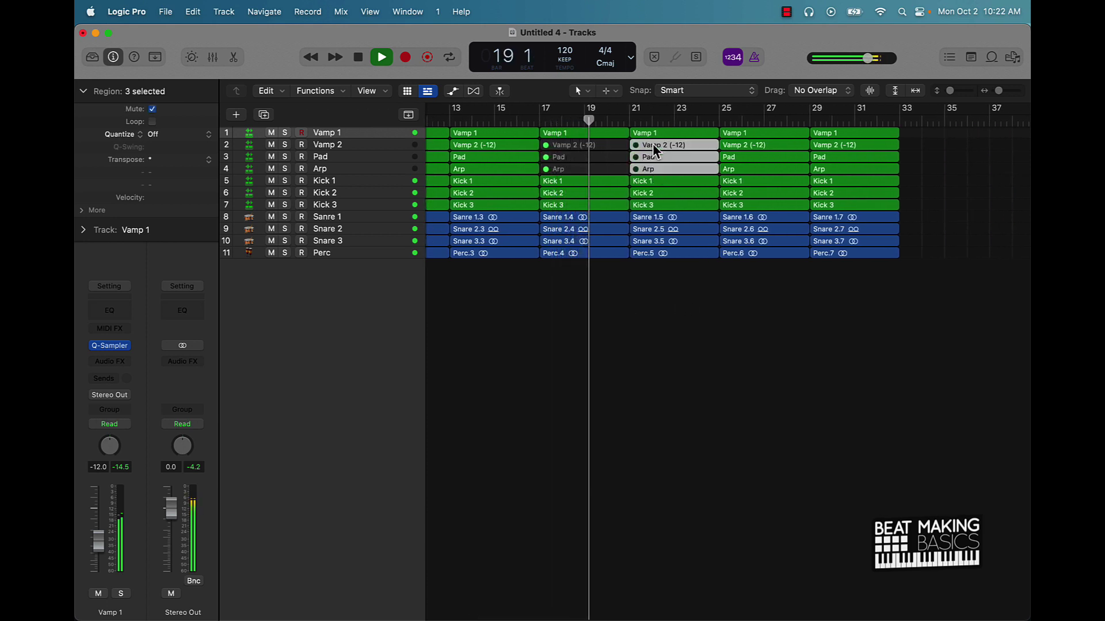
{"action": "left_click", "coordinate": [751, 302]}
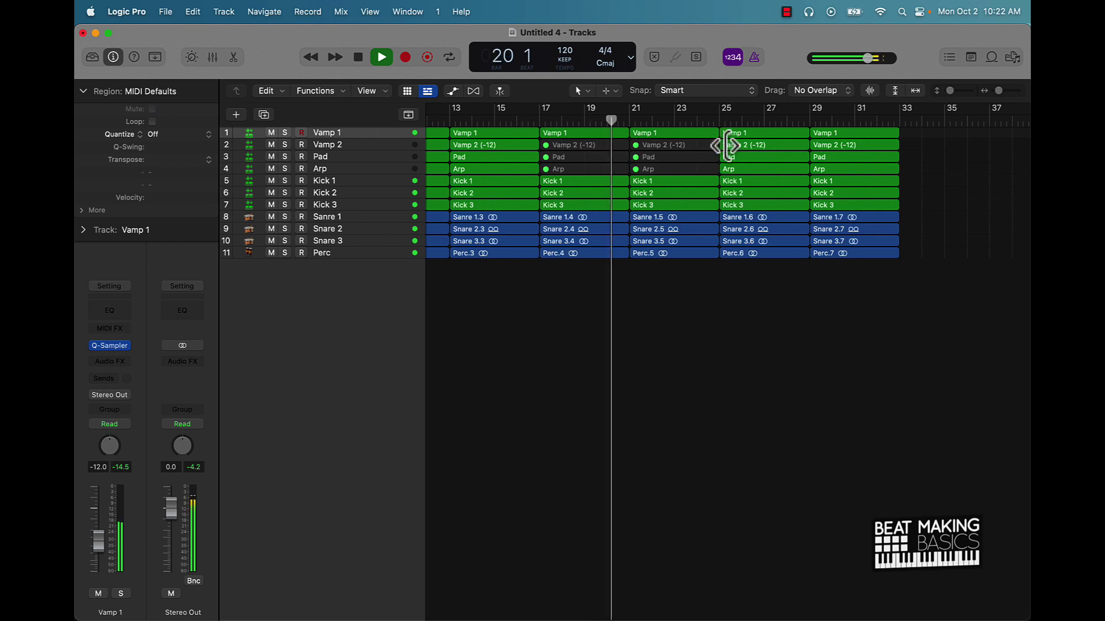
Mute the Vamp 1, Pad and Arp regions in the two blocks starting at bars 25 and 29
{"action": "left_click", "coordinate": [749, 135]}
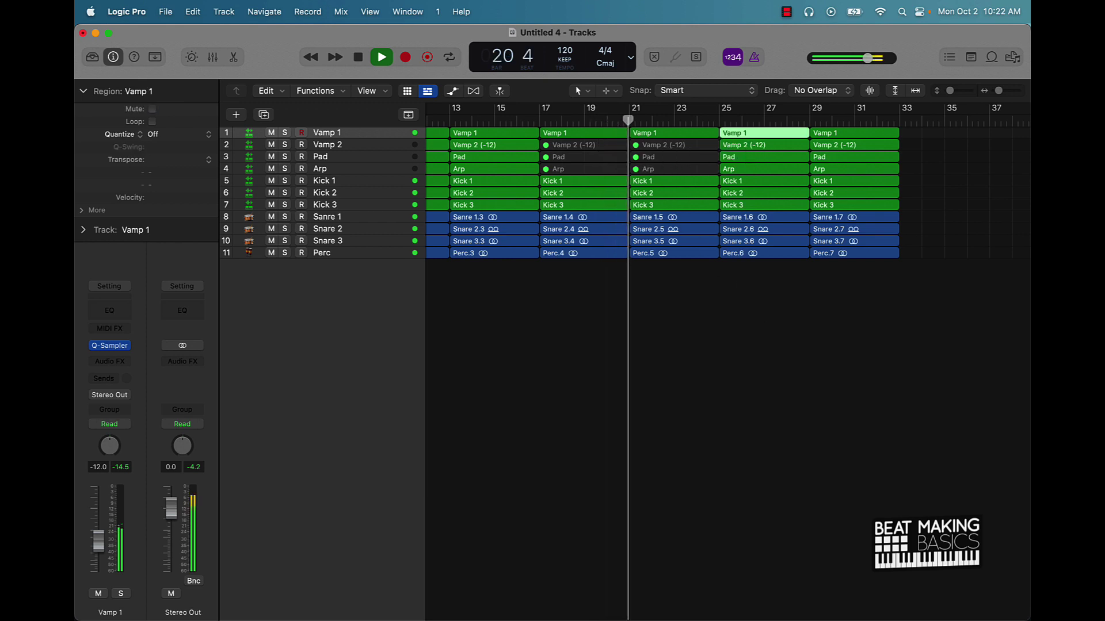
{"action": "left_click", "coordinate": [812, 133], "text": "shift"}
{"action": "left_click_drag", "start_coordinate": [764, 155], "coordinate": [825, 171]}
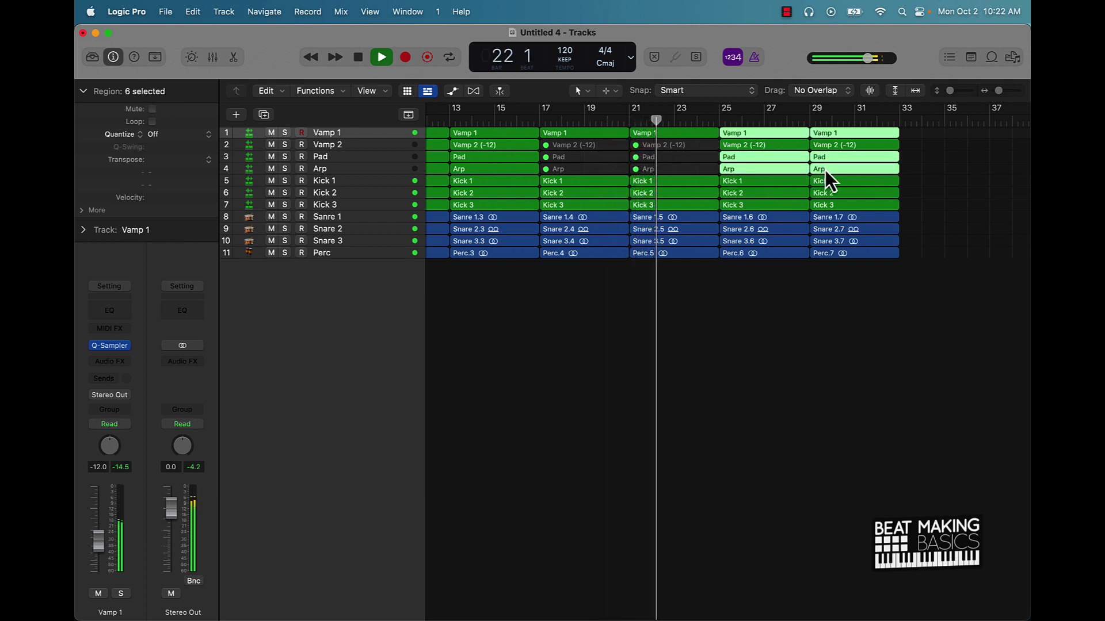
{"action": "key", "text": "ctrl+m"}
{"action": "left_click", "coordinate": [757, 333]}
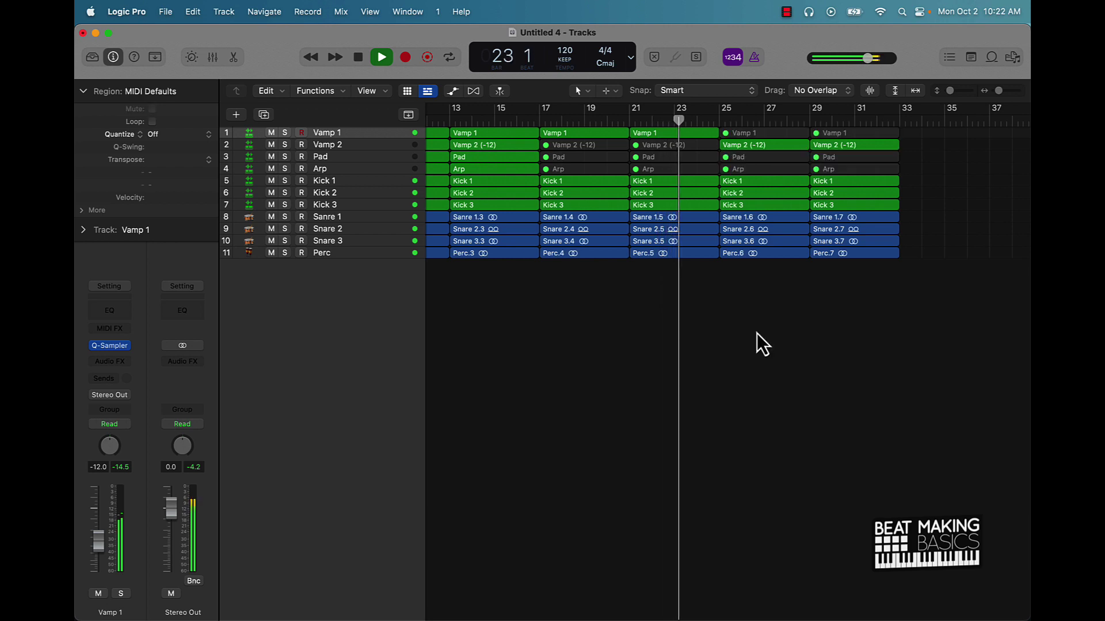
Unmute the Pad regions at bars 25 and 29
{"action": "left_click", "coordinate": [750, 157]}
{"action": "key", "text": "ctrl+m"}
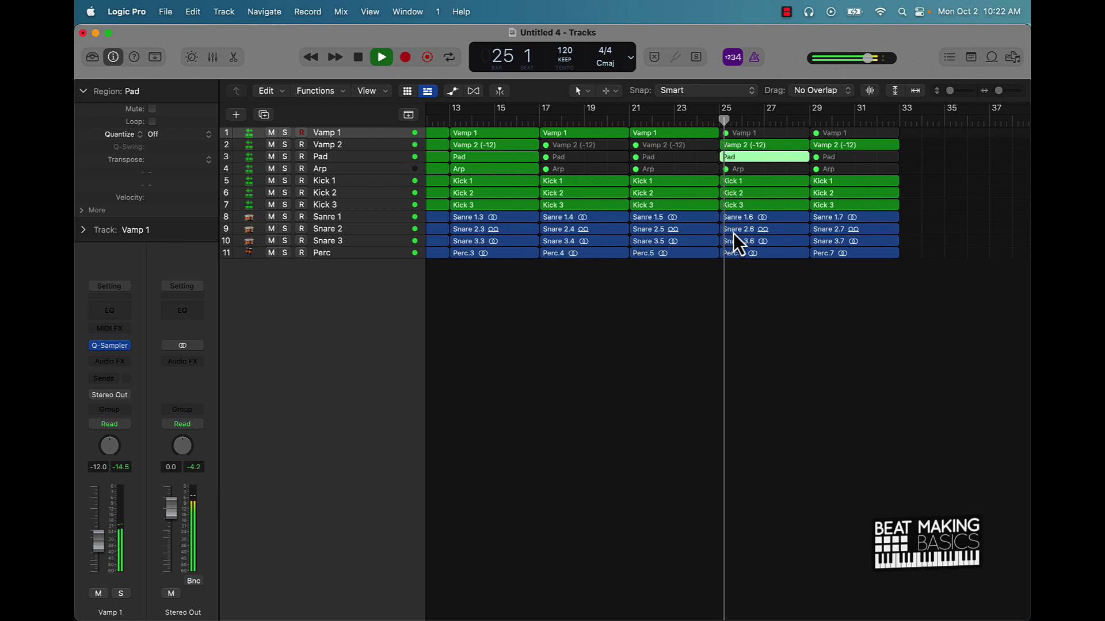
{"action": "left_click", "coordinate": [839, 157]}
{"action": "key", "text": "ctrl+m"}
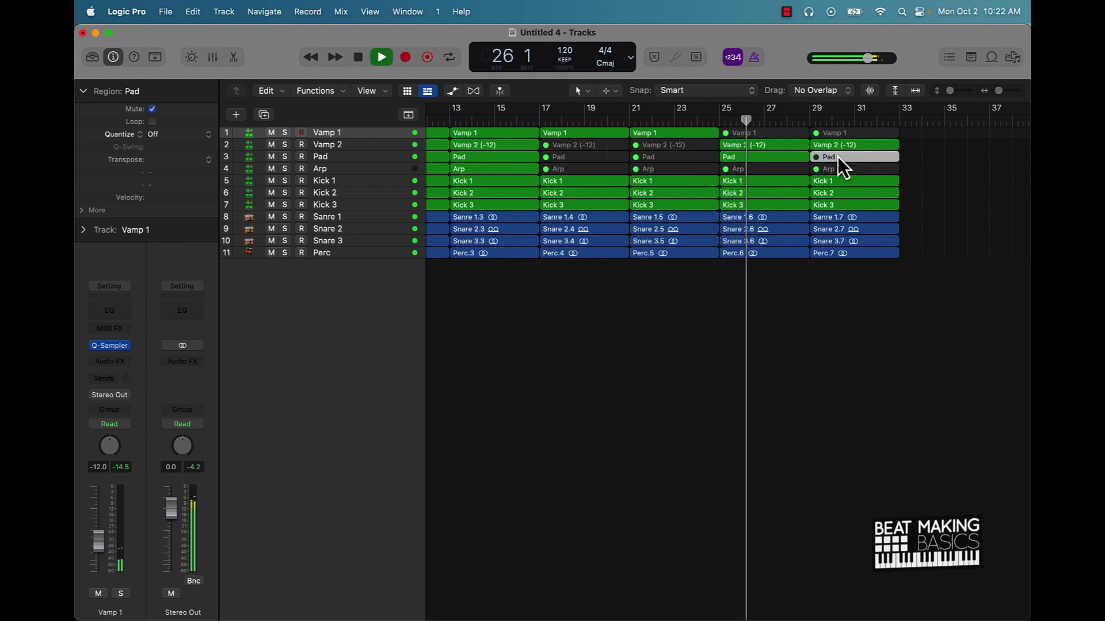
Copy the two full blocks between bars 9 and 17 on all tracks to bar 33
{"action": "scroll", "coordinate": [825, 175], "scroll_direction": "down", "scroll_amount": 5}
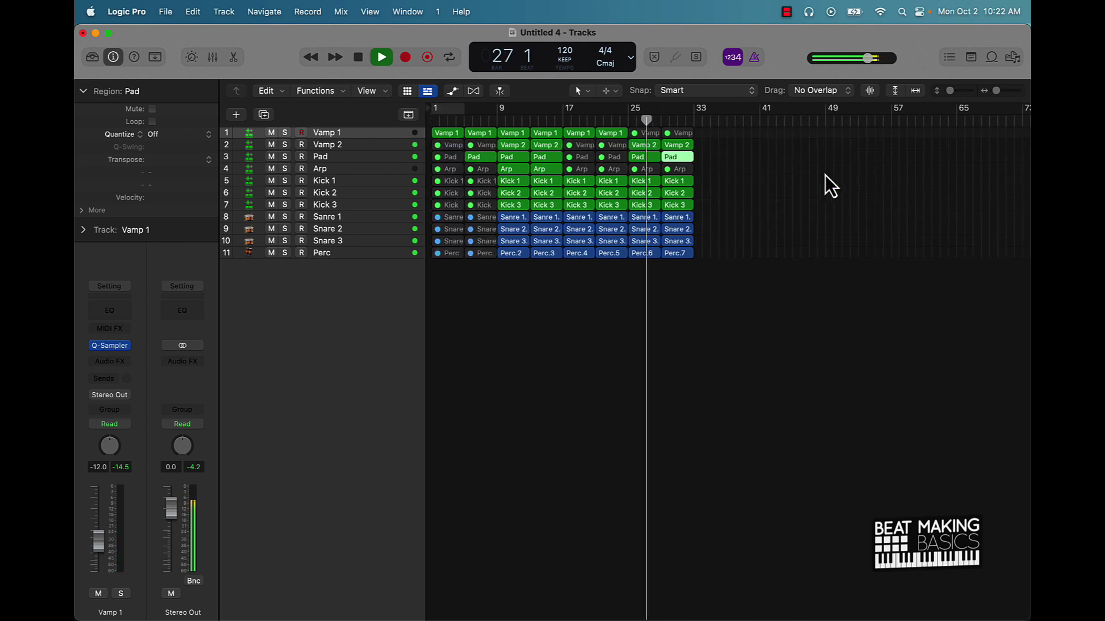
{"action": "left_click", "coordinate": [543, 278]}
{"action": "left_click_drag", "start_coordinate": [543, 278], "coordinate": [693, 146]}
{"action": "left_click", "coordinate": [796, 157]}
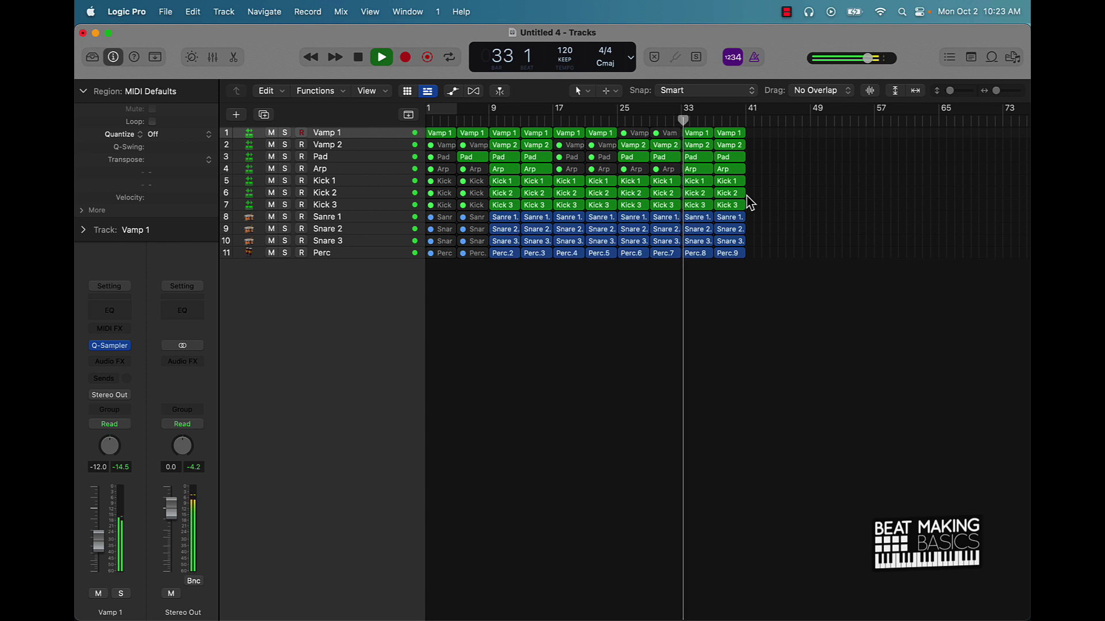
Repeat all regions between bars 17 and 41 once, extending the arrangement to bar 65
{"action": "left_click_drag", "start_coordinate": [570, 277], "coordinate": [833, 107]}
{"action": "key", "text": "super+r"}
{"action": "left_click", "coordinate": [803, 308]}
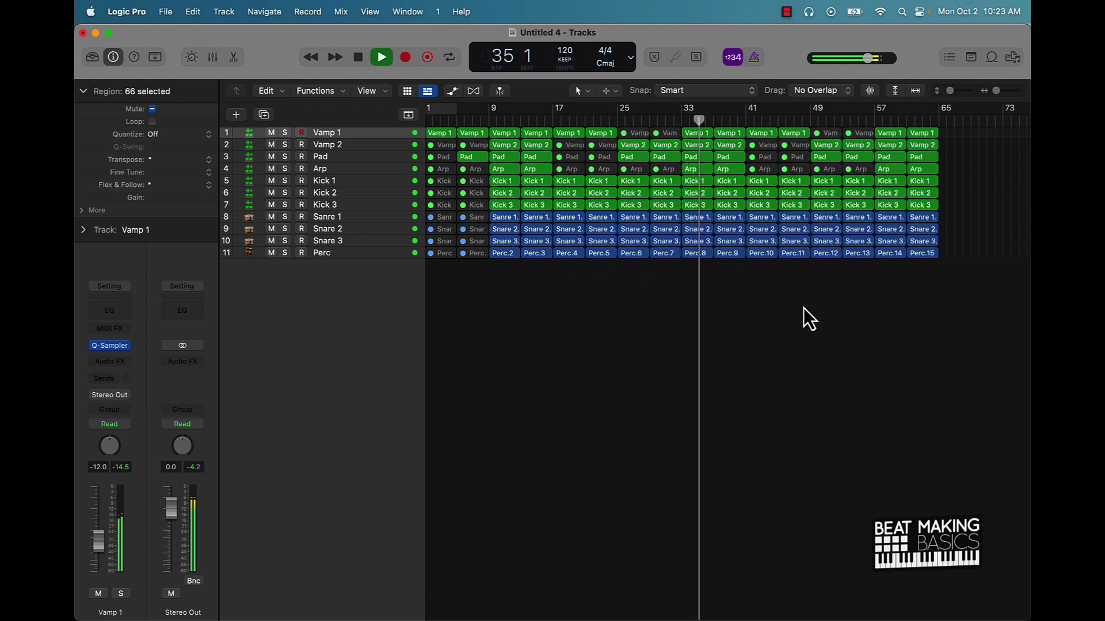
Mute all kick, snare and percussion regions in the block starting at bar 41
{"action": "left_click", "coordinate": [760, 132]}
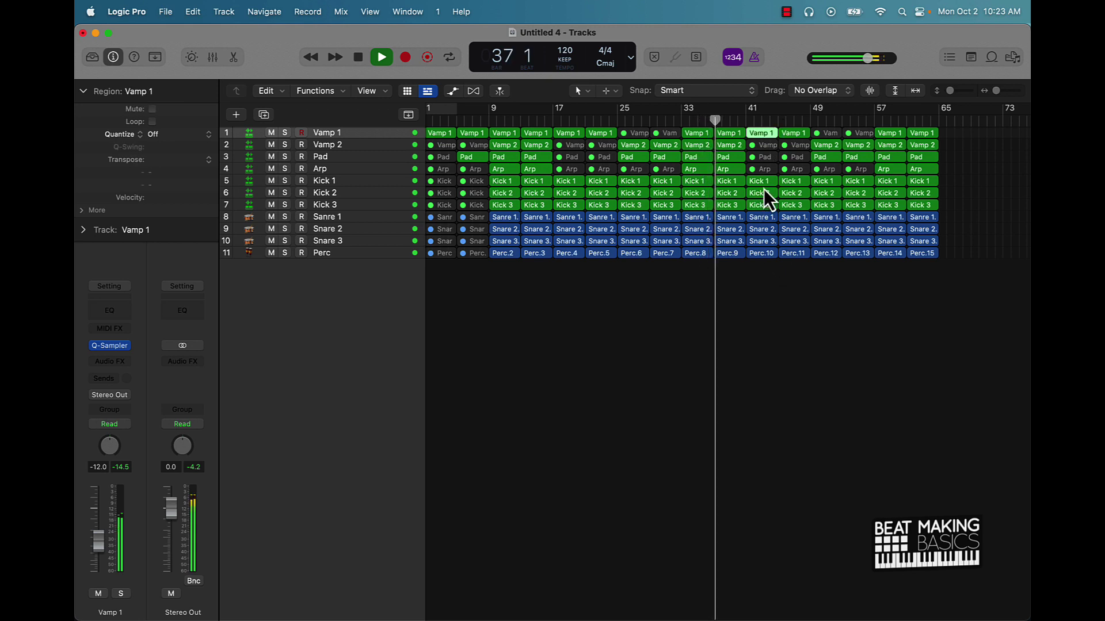
{"action": "left_click", "coordinate": [766, 288]}
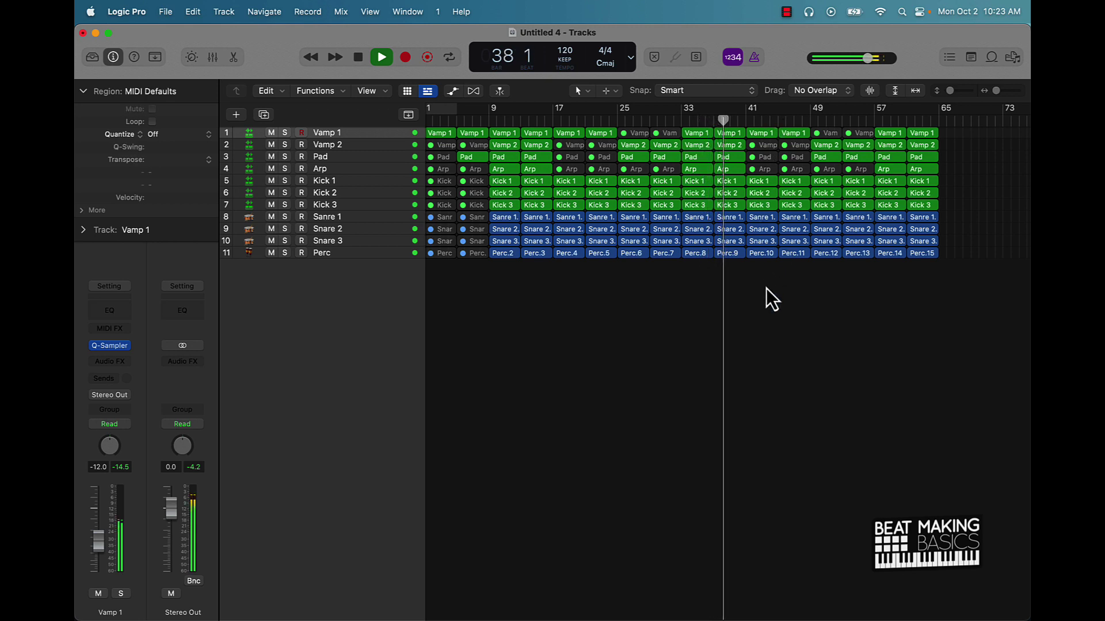
{"action": "left_click_drag", "start_coordinate": [765, 288], "coordinate": [761, 184]}
{"action": "key", "text": "m"}
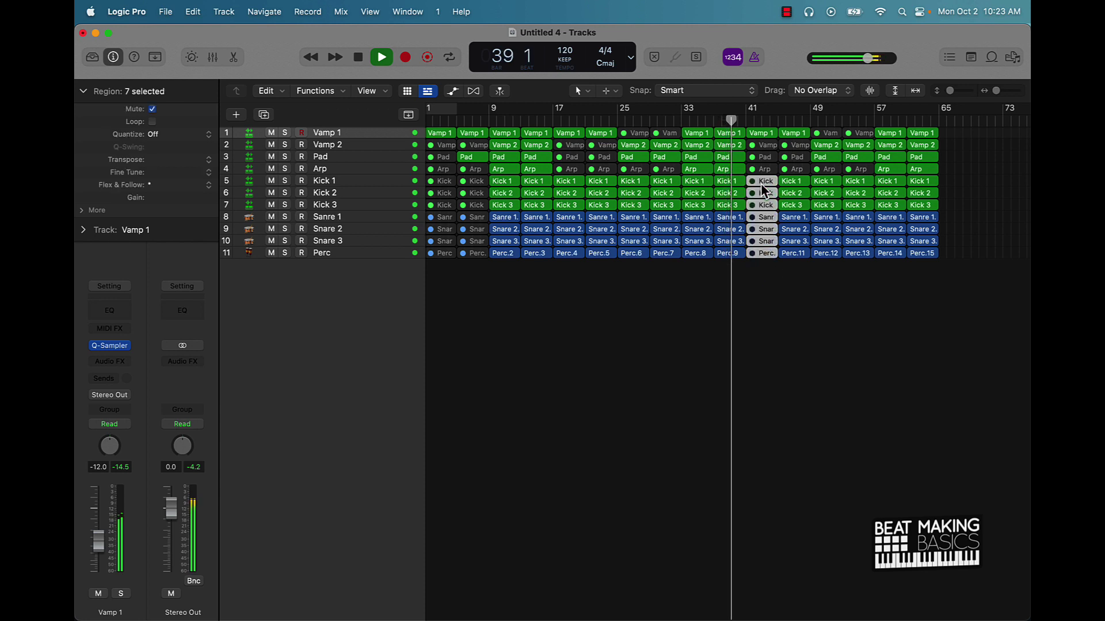
{"action": "left_click", "coordinate": [785, 350]}
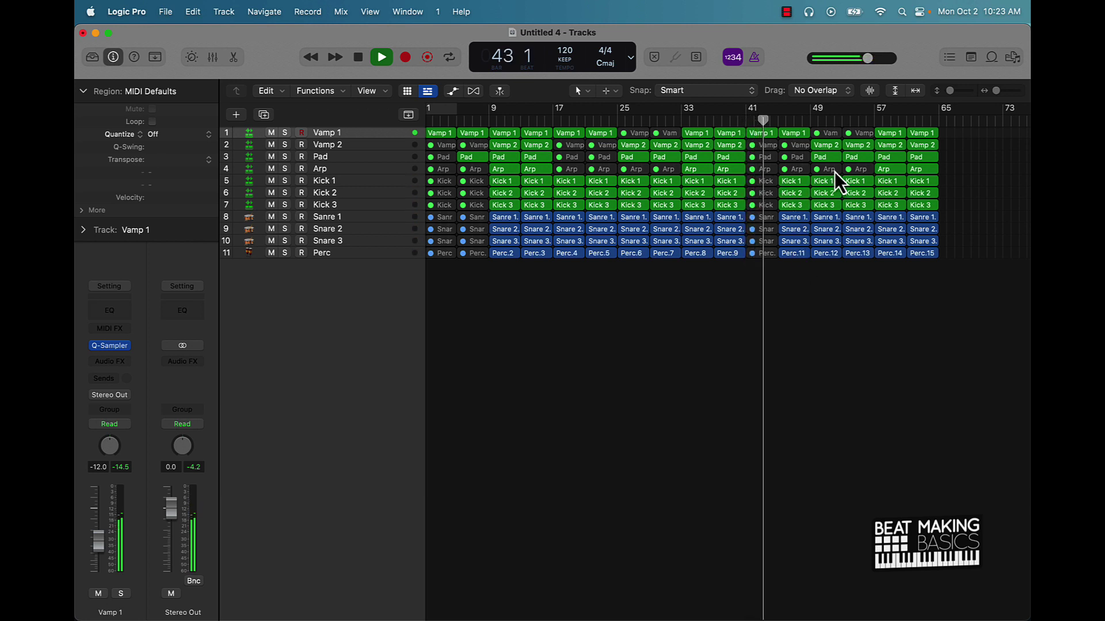
Unmute the Vamp 2 region at bar 45
{"action": "left_click", "coordinate": [792, 145]}
{"action": "key", "text": "ctrl+m"}
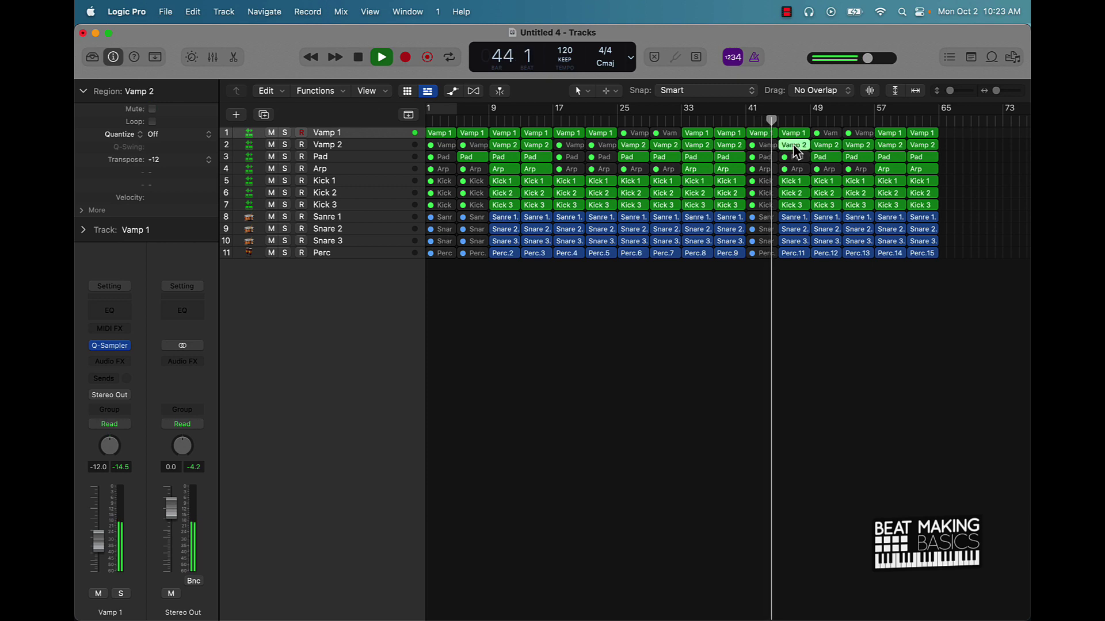
Mute the Vamp 1 region at bar 45 and play the section back from around bar 41
{"action": "left_click", "coordinate": [790, 133]}
{"action": "key", "text": "ctrl+m"}
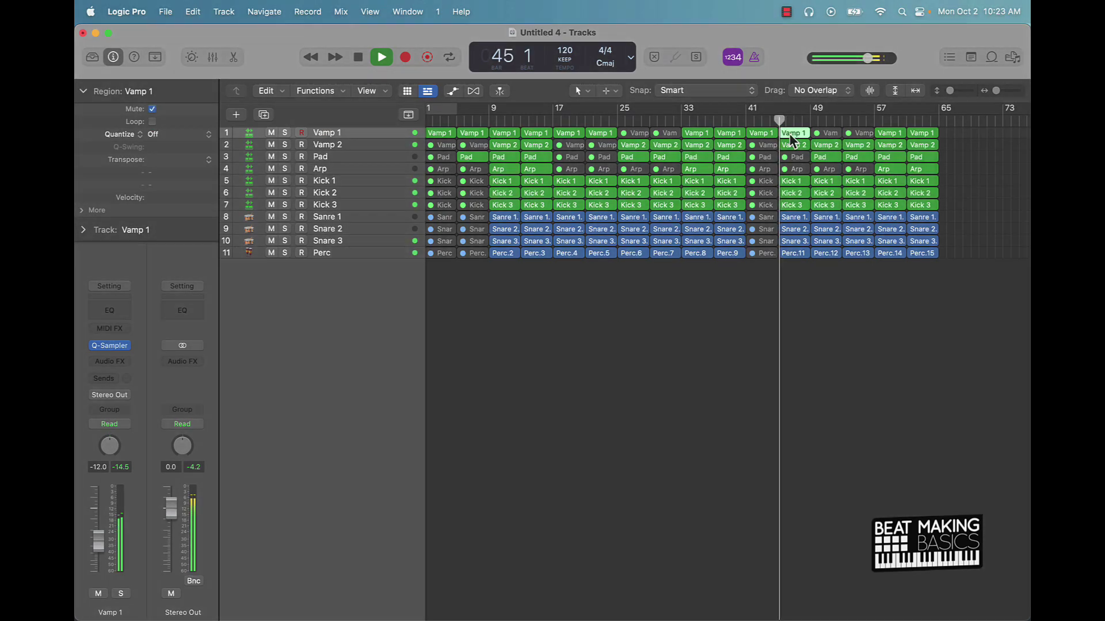
{"action": "key", "text": "space"}
{"action": "key", "text": "comma"}
{"action": "key", "text": "comma"}
{"action": "key", "text": "comma"}
{"action": "key", "text": "comma"}
{"action": "key", "text": "comma"}
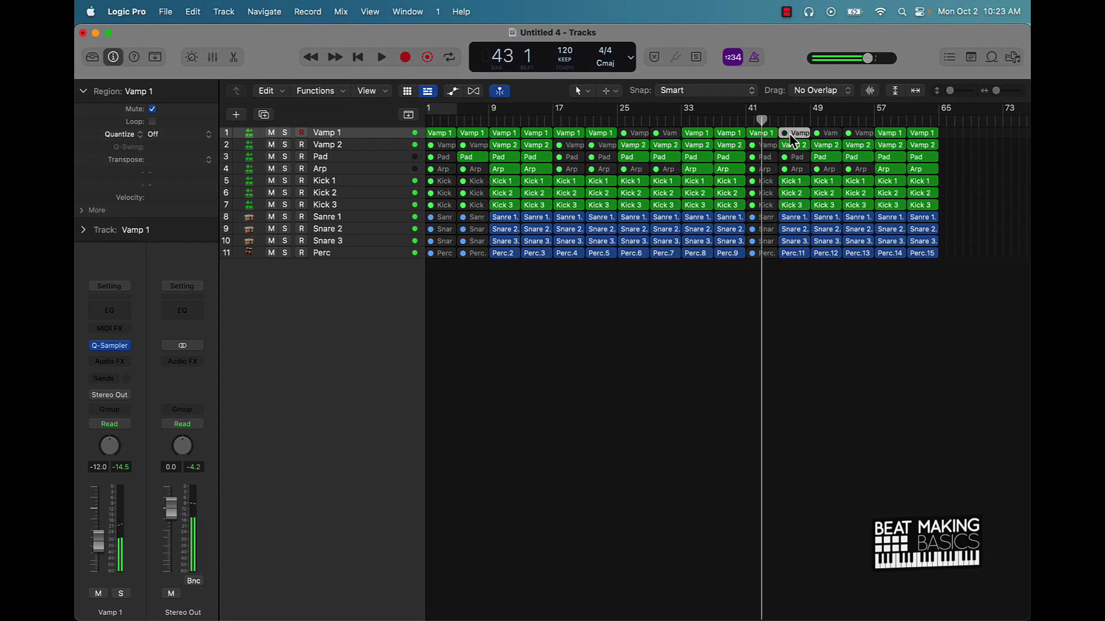
{"action": "key", "text": "space"}
{"action": "left_click", "coordinate": [794, 276]}
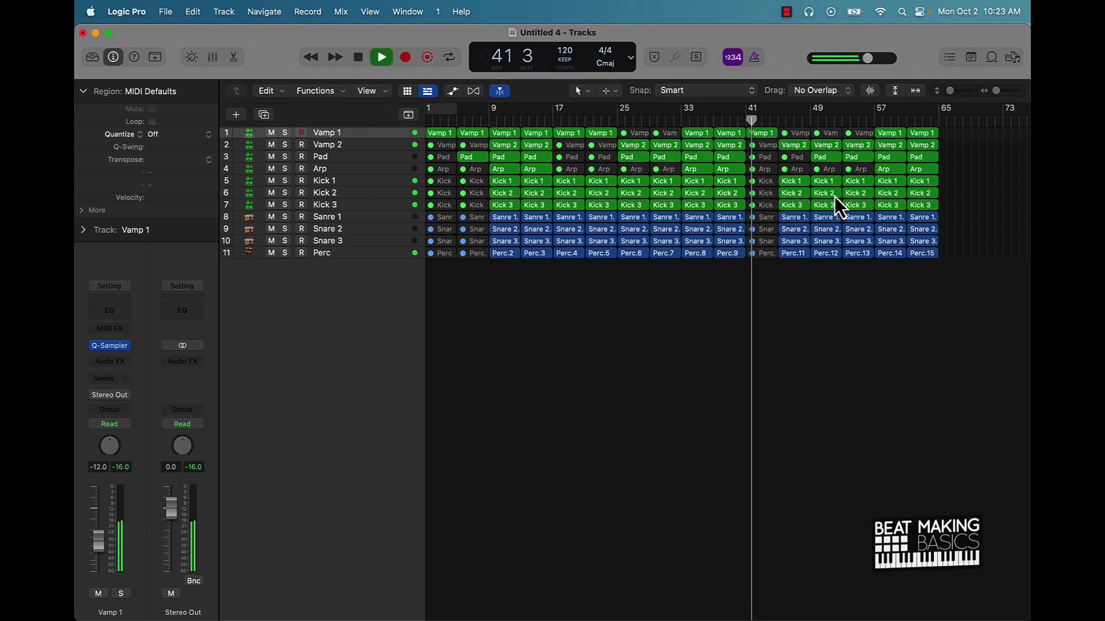
Mute the Vamp 2 region at bar 49 and unmute the Vamp 1 region above it
{"action": "left_click", "coordinate": [826, 149]}
{"action": "key", "text": "ctrl+m"}
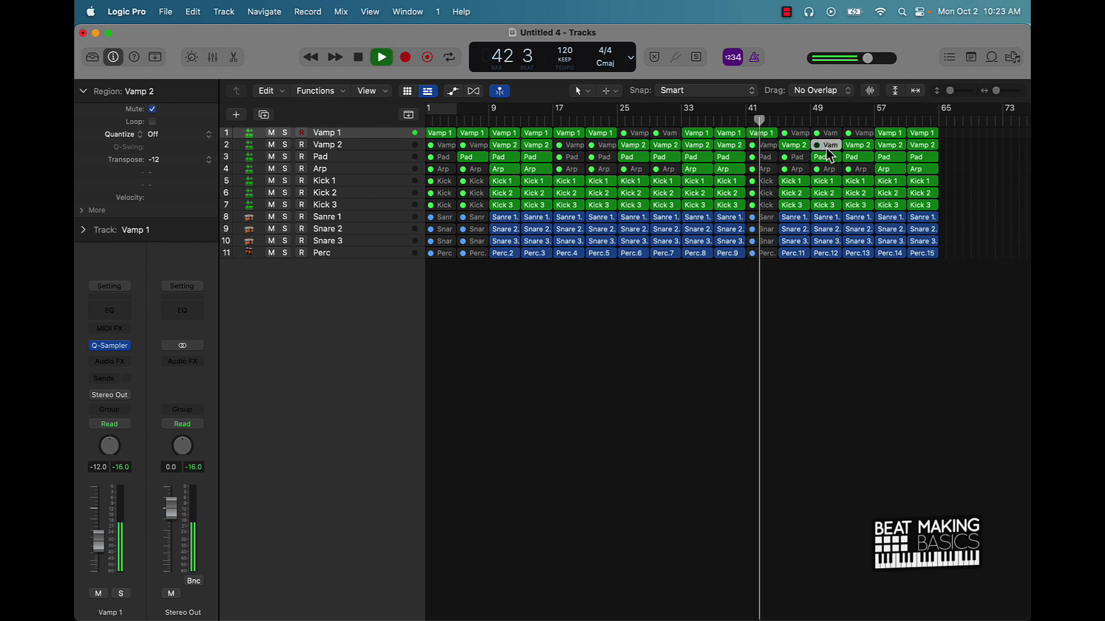
{"action": "left_click", "coordinate": [826, 134]}
{"action": "key", "text": "ctrl+m"}
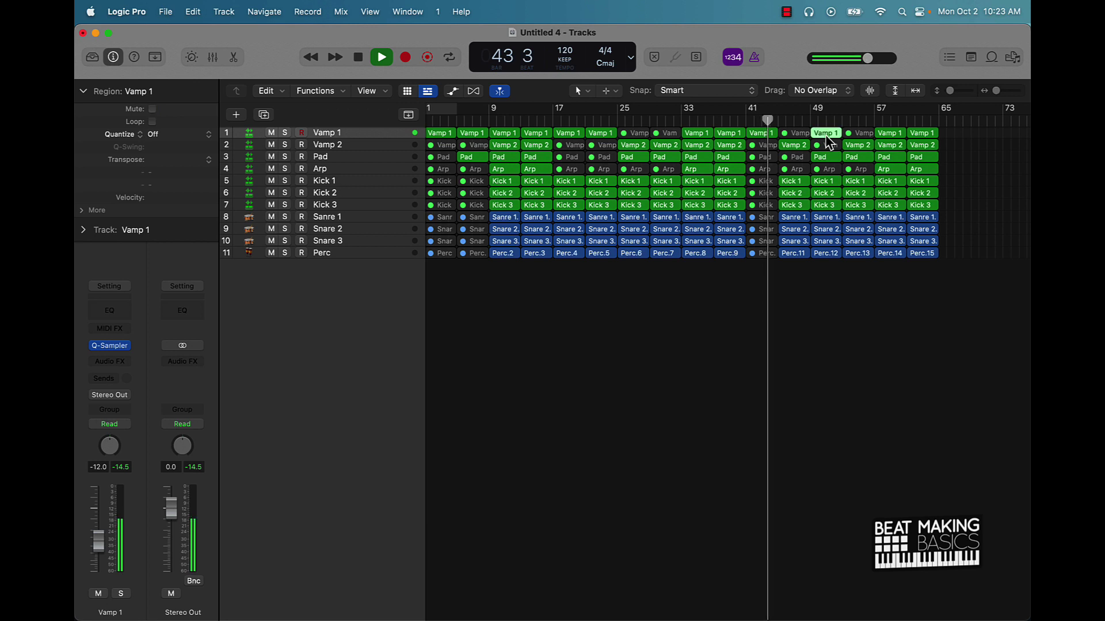
{"action": "left_click", "coordinate": [869, 378]}
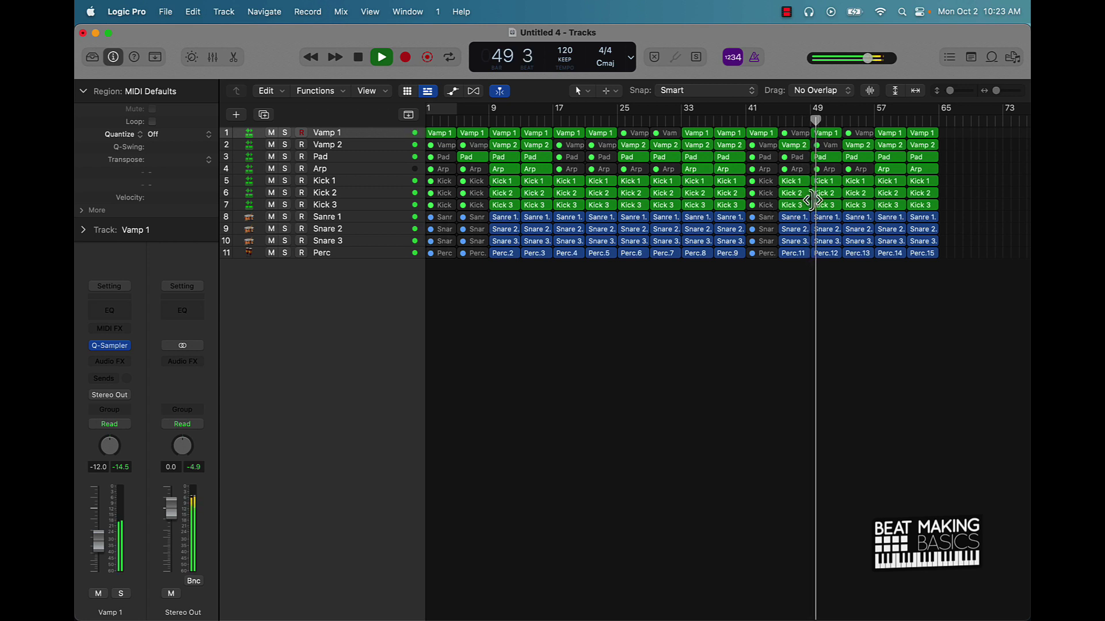
Mute the Pad regions at bars 49 and 53
{"action": "left_click", "coordinate": [823, 157]}
{"action": "key", "text": "ctrl+m"}
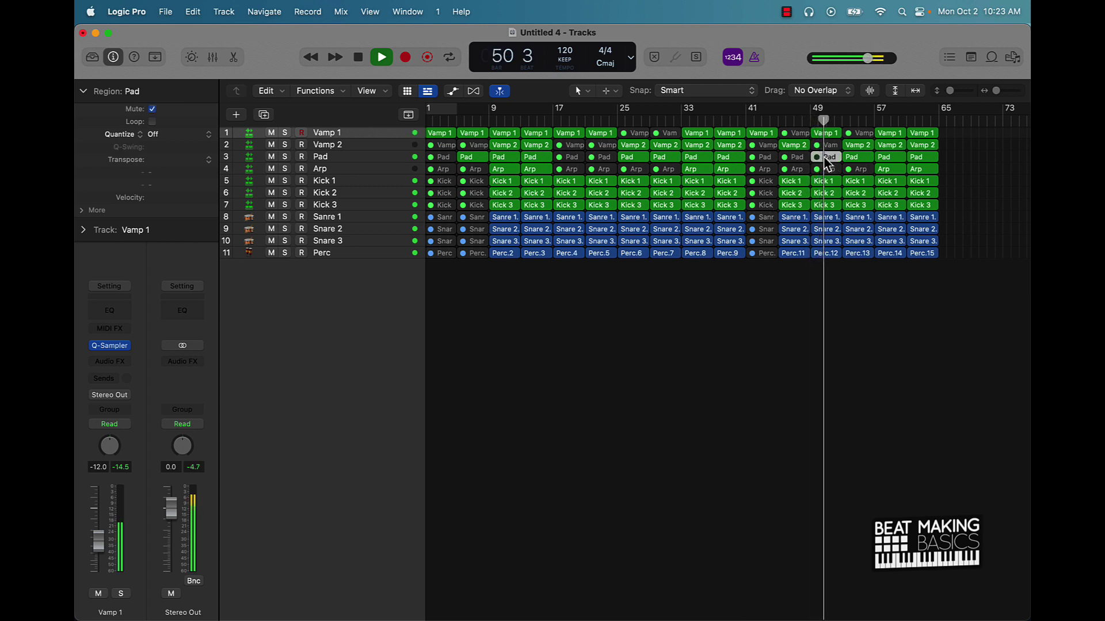
{"action": "left_click", "coordinate": [855, 157]}
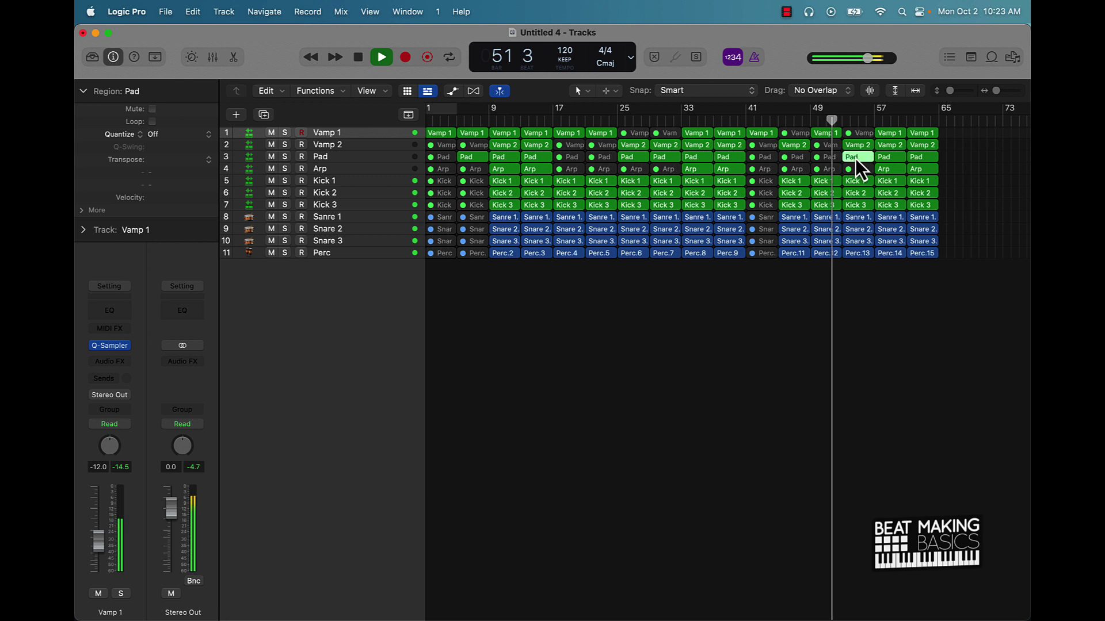
{"action": "key", "text": "ctrl+m"}
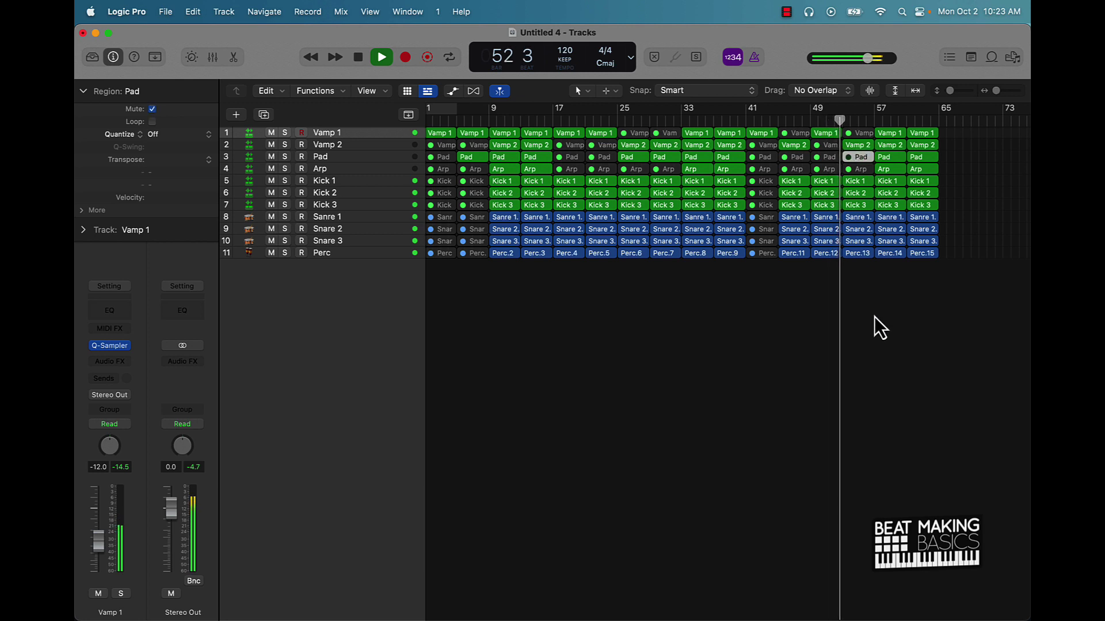
{"action": "left_click", "coordinate": [874, 316]}
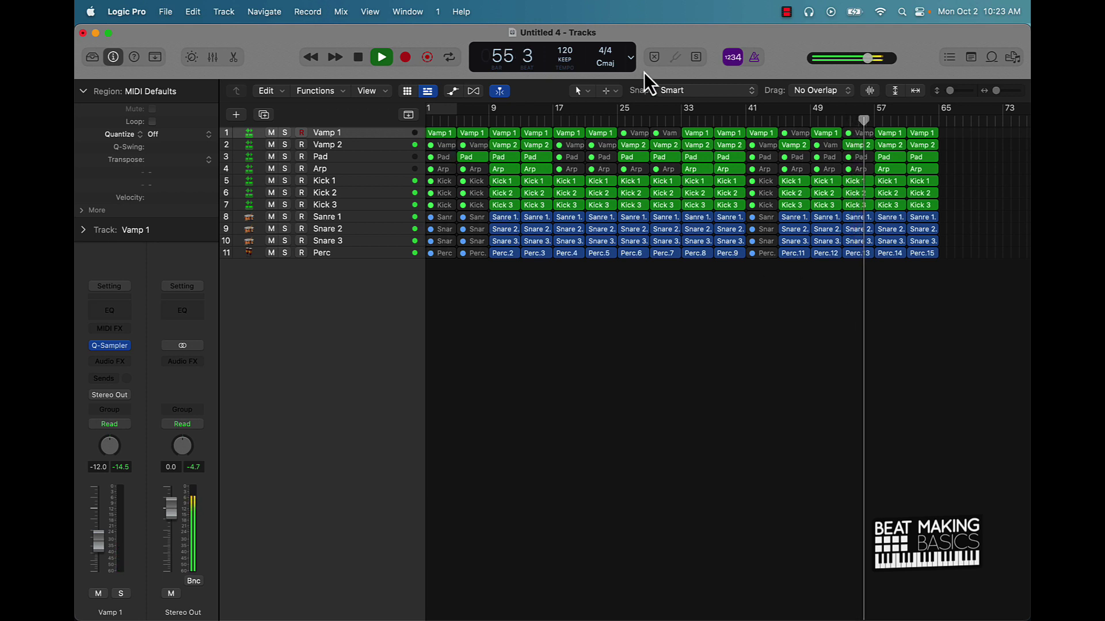
Set the transport display to Beats & Time and play the arrangement from the beginning
{"action": "left_click", "coordinate": [633, 57]}
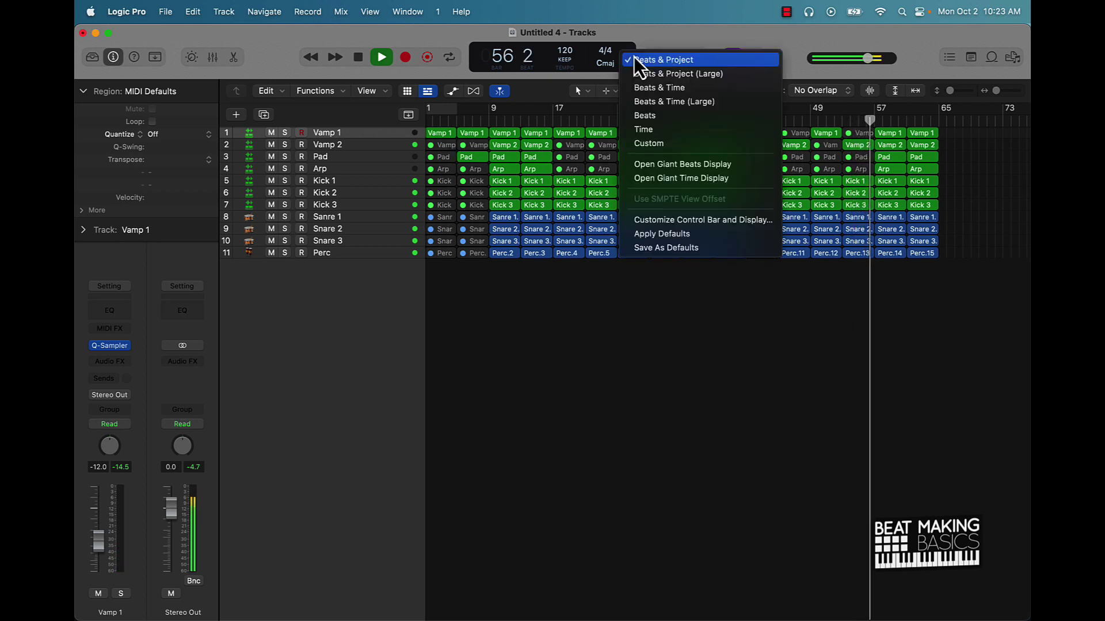
{"action": "left_click", "coordinate": [659, 87]}
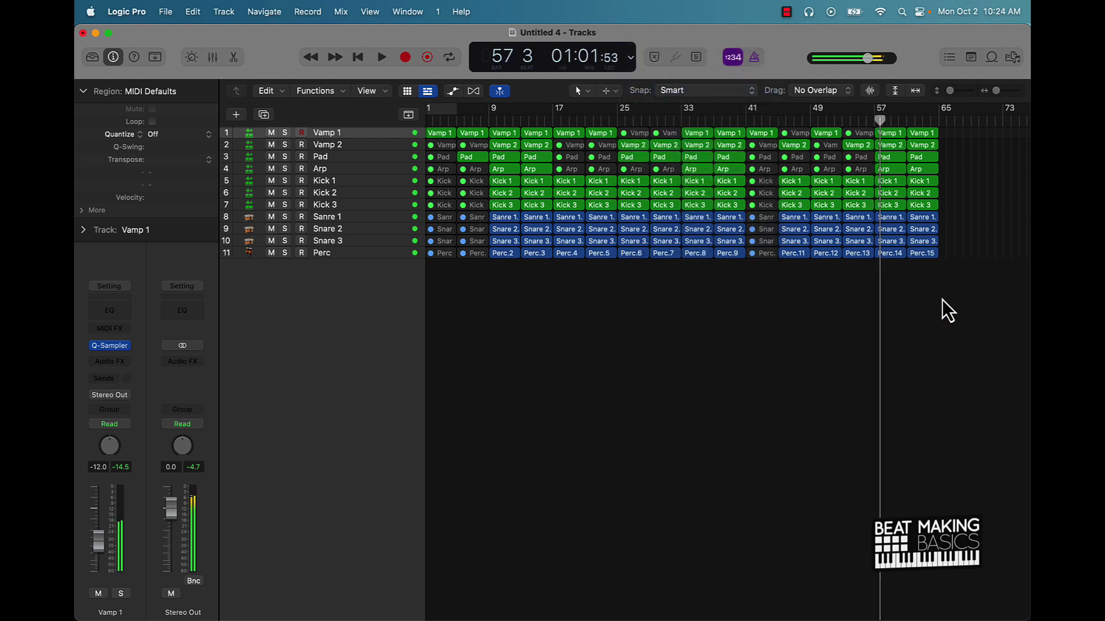
{"action": "key", "text": "Return"}
{"action": "key", "text": "space"}
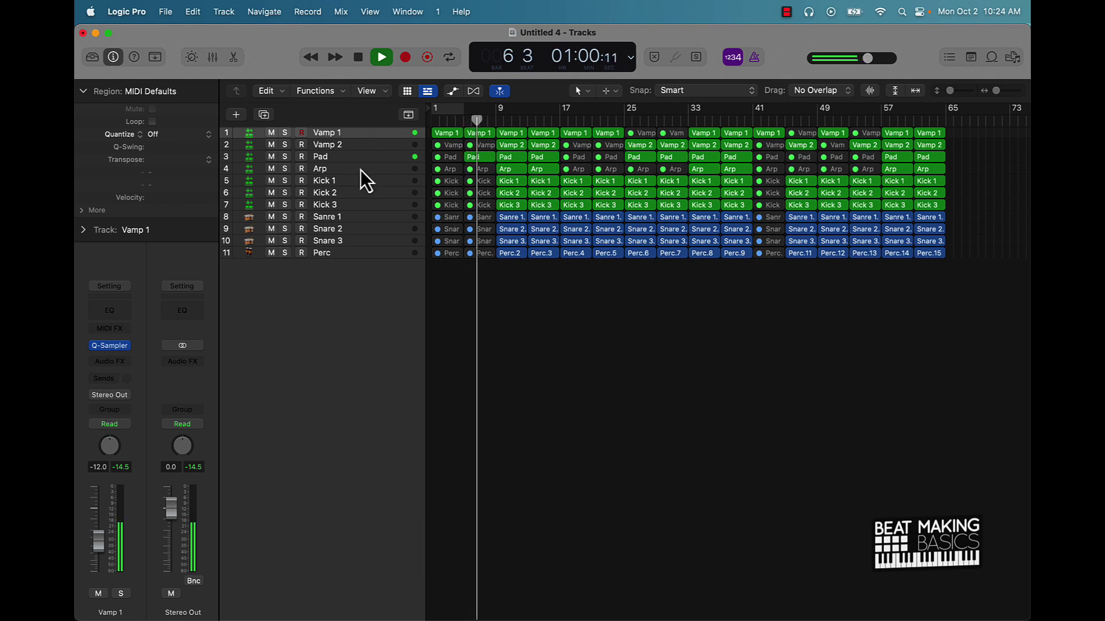
Pan the Perc track slightly to the right, to +11
{"action": "left_click", "coordinate": [334, 169]}
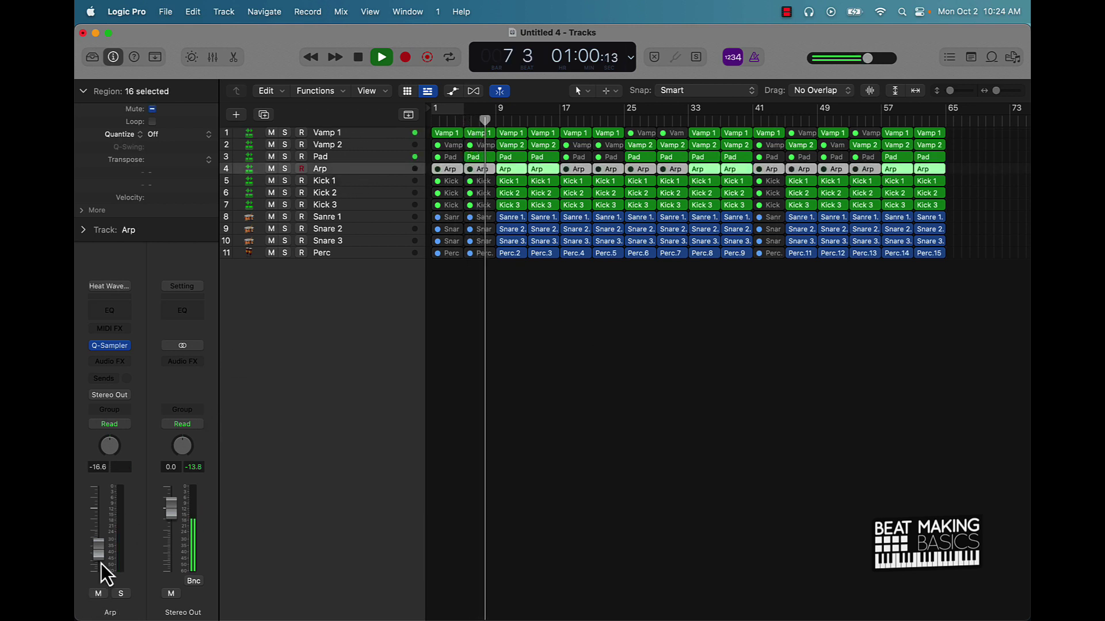
{"action": "left_click", "coordinate": [327, 253]}
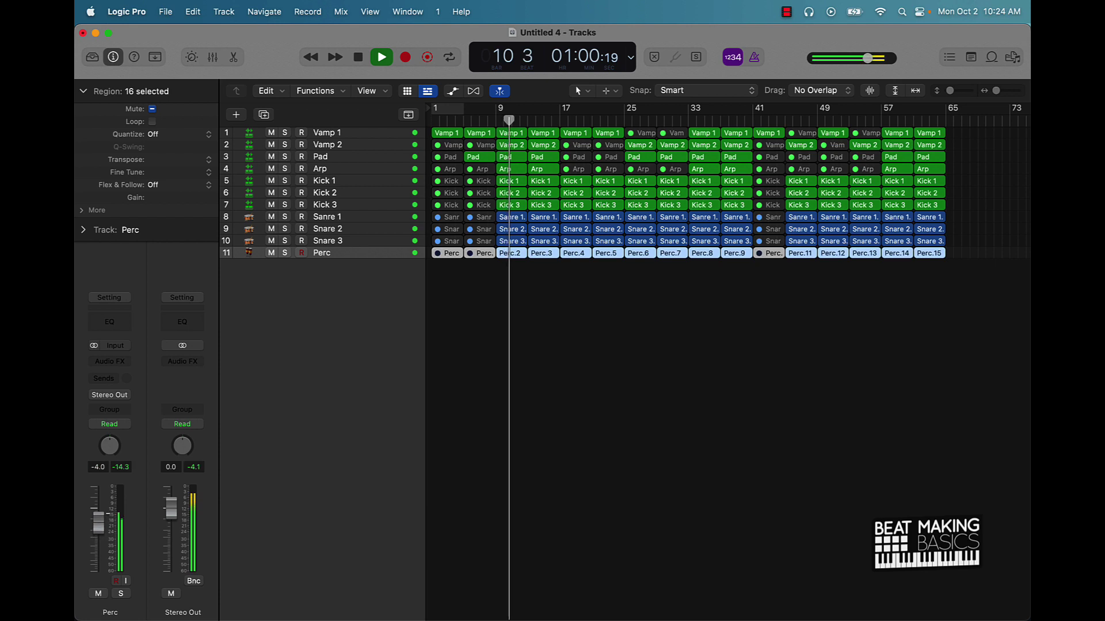
{"action": "left_click_drag", "start_coordinate": [109, 447], "coordinate": [109, 439]}
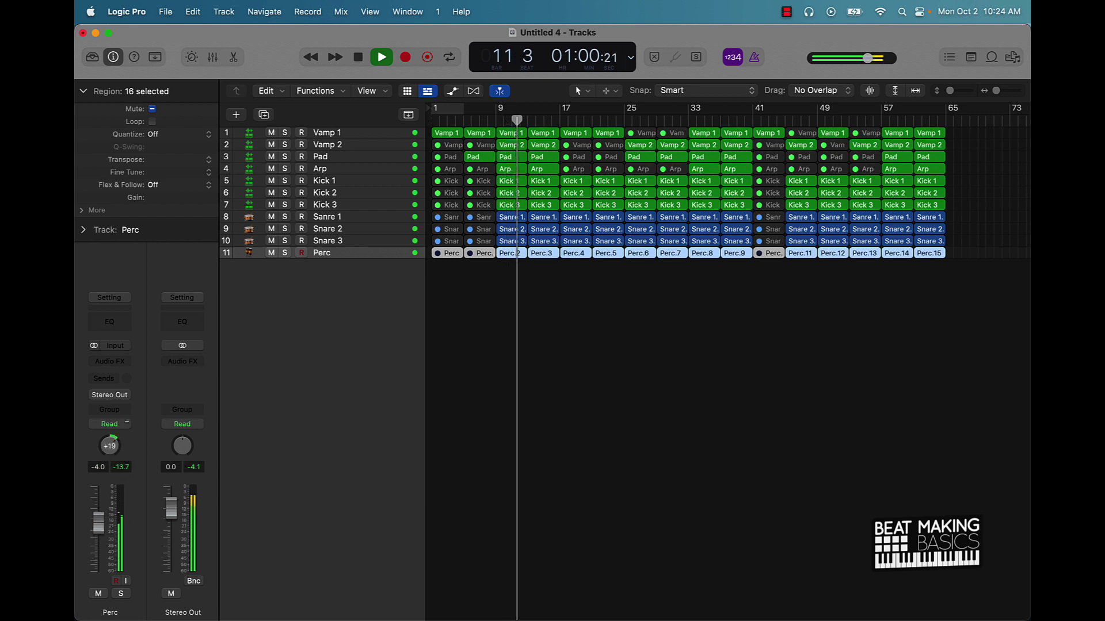
{"action": "left_click", "coordinate": [643, 381]}
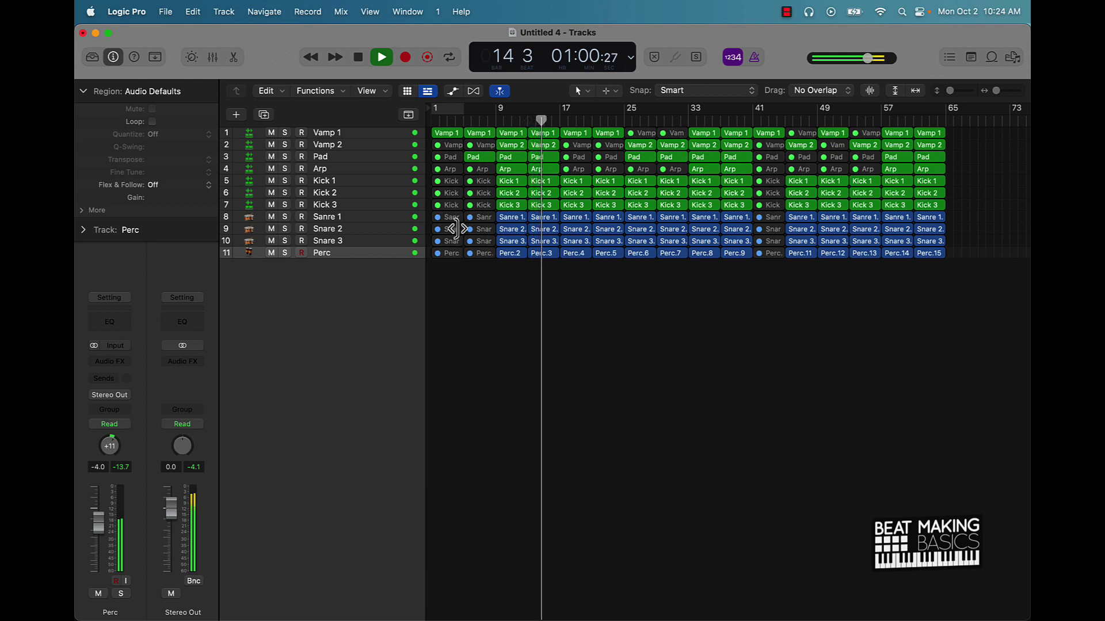
Mute the three kick regions in the block at bar 17, leaving its snare and percussion regions unmuted
{"action": "left_click_drag", "start_coordinate": [575, 277], "coordinate": [576, 186]}
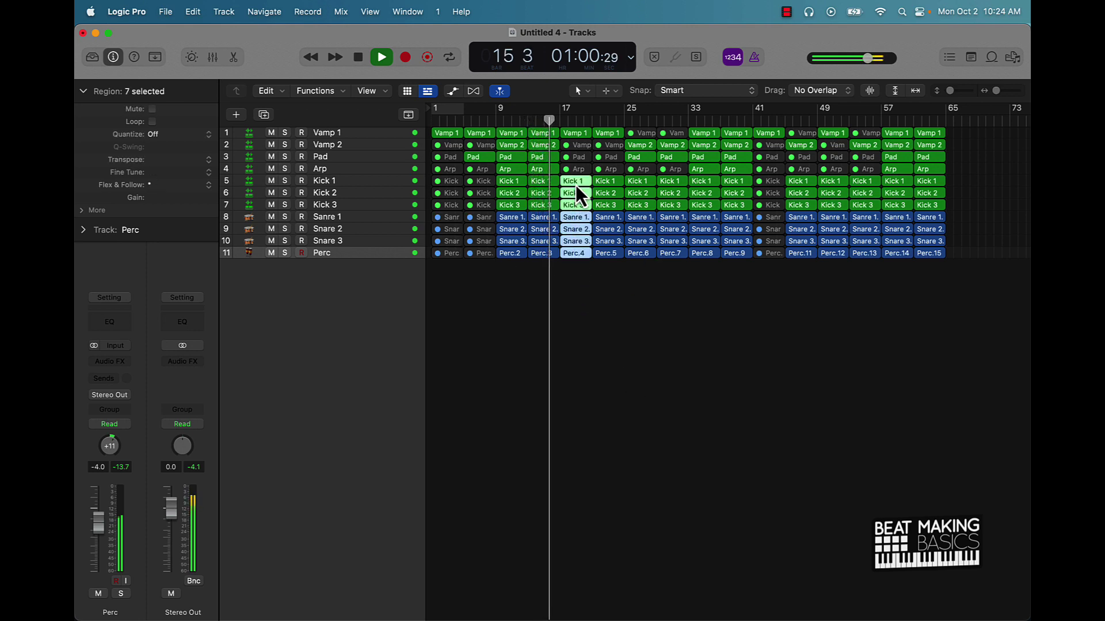
{"action": "key", "text": "m"}
{"action": "left_click", "coordinate": [599, 341]}
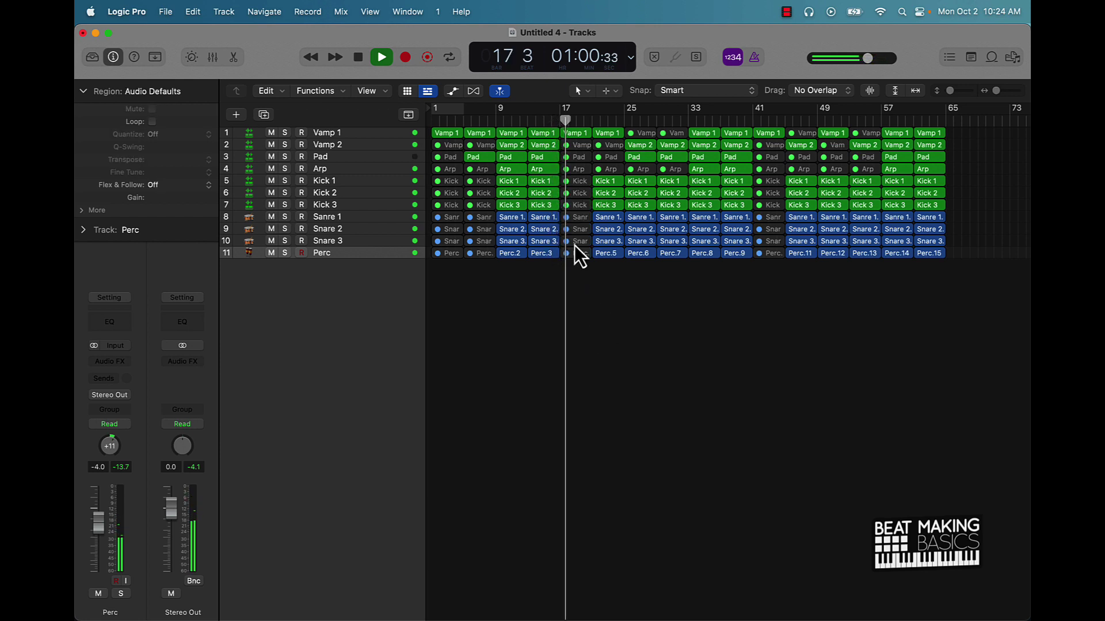
{"action": "left_click_drag", "start_coordinate": [578, 271], "coordinate": [577, 219]}
{"action": "key", "text": "m"}
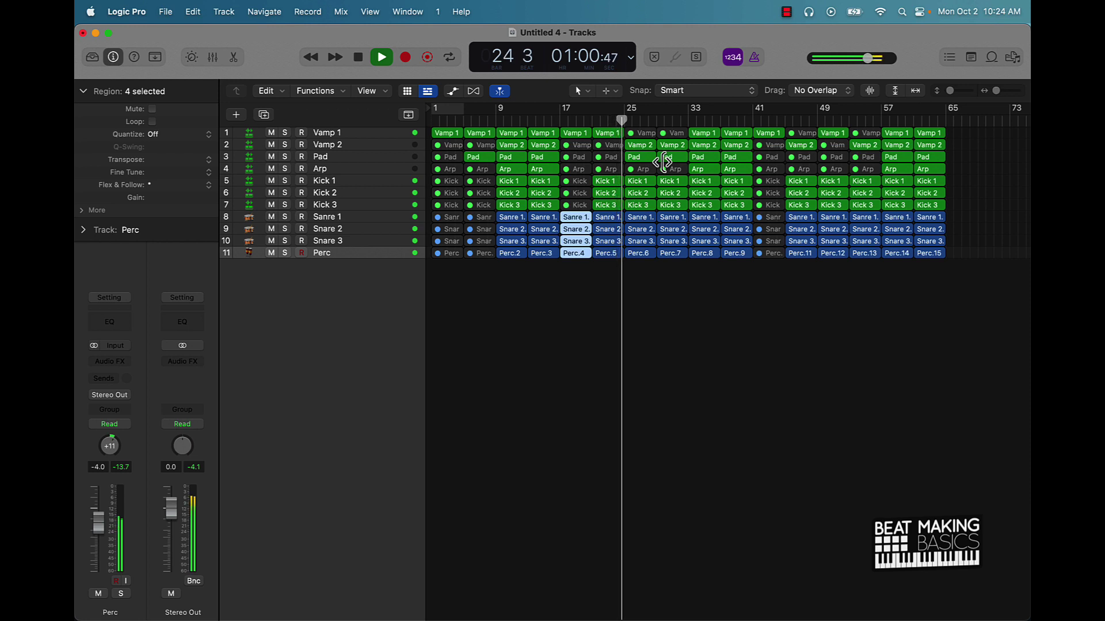
{"action": "left_click", "coordinate": [665, 295]}
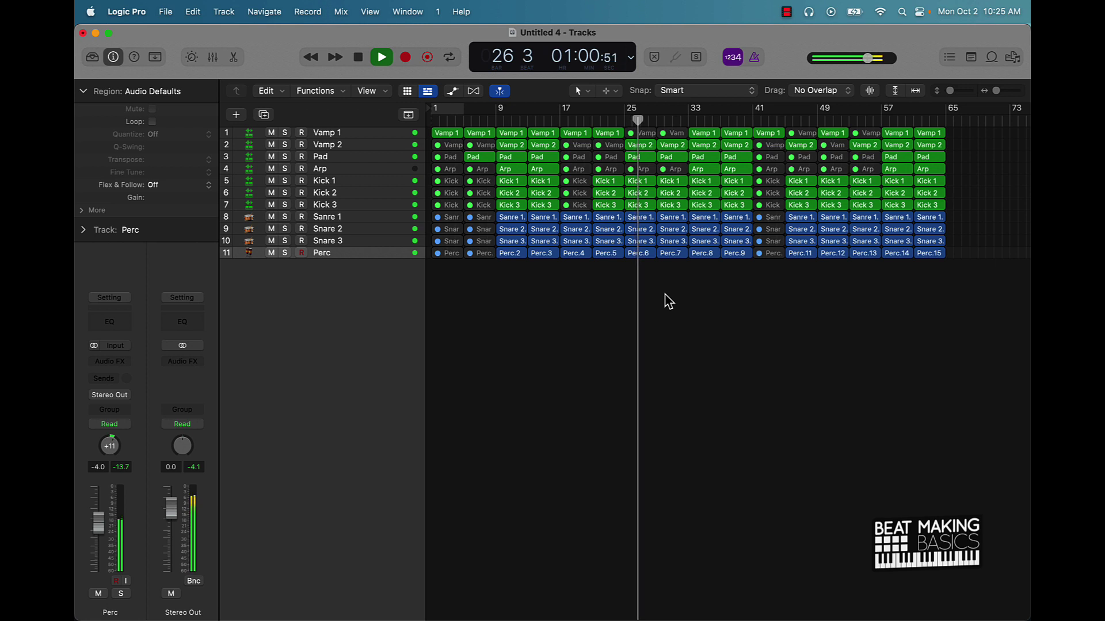
Set Snare 2 to -7.2 dB with pan -18, and Snare 3 to -7.2 dB with pan +24
{"action": "left_click", "coordinate": [351, 229]}
{"action": "left_click_drag", "start_coordinate": [101, 540], "coordinate": [102, 532]}
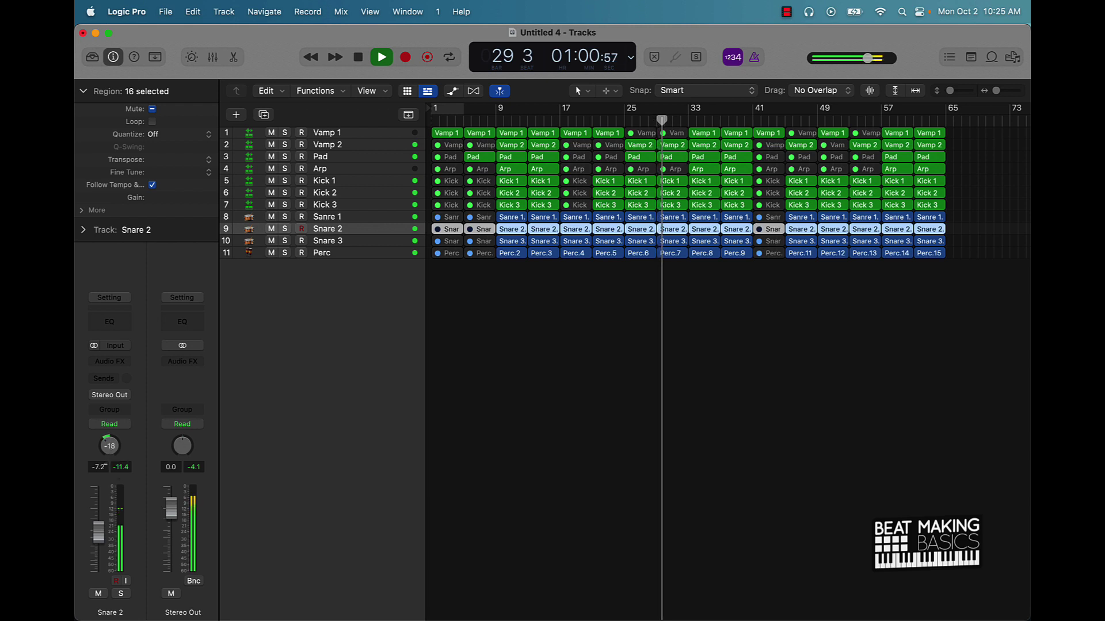
{"action": "left_click", "coordinate": [340, 240]}
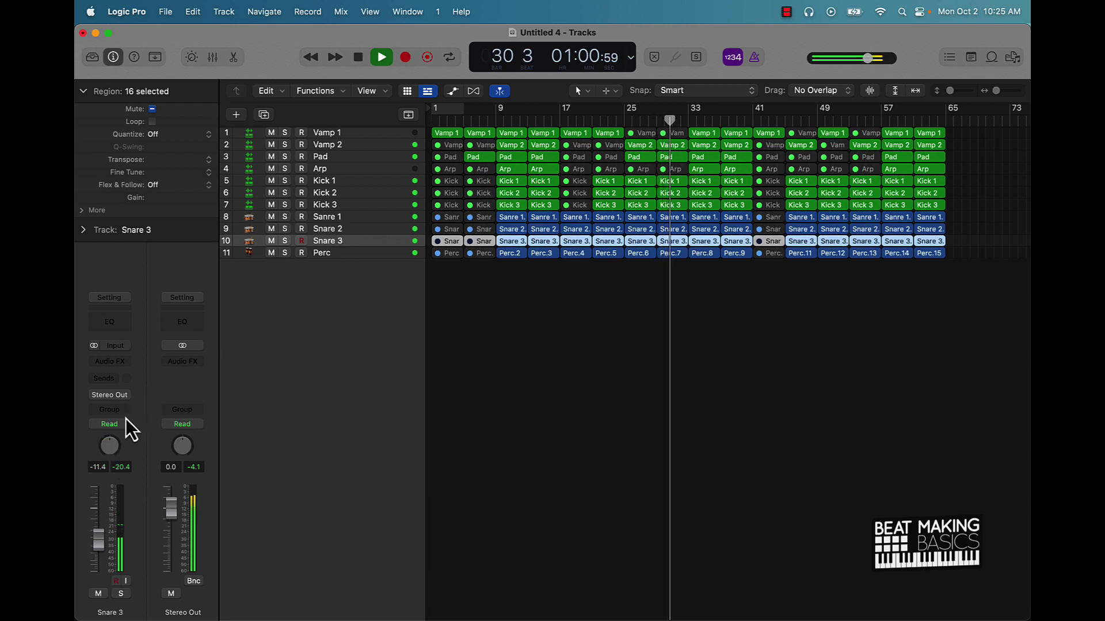
{"action": "left_click_drag", "start_coordinate": [102, 536], "coordinate": [102, 532]}
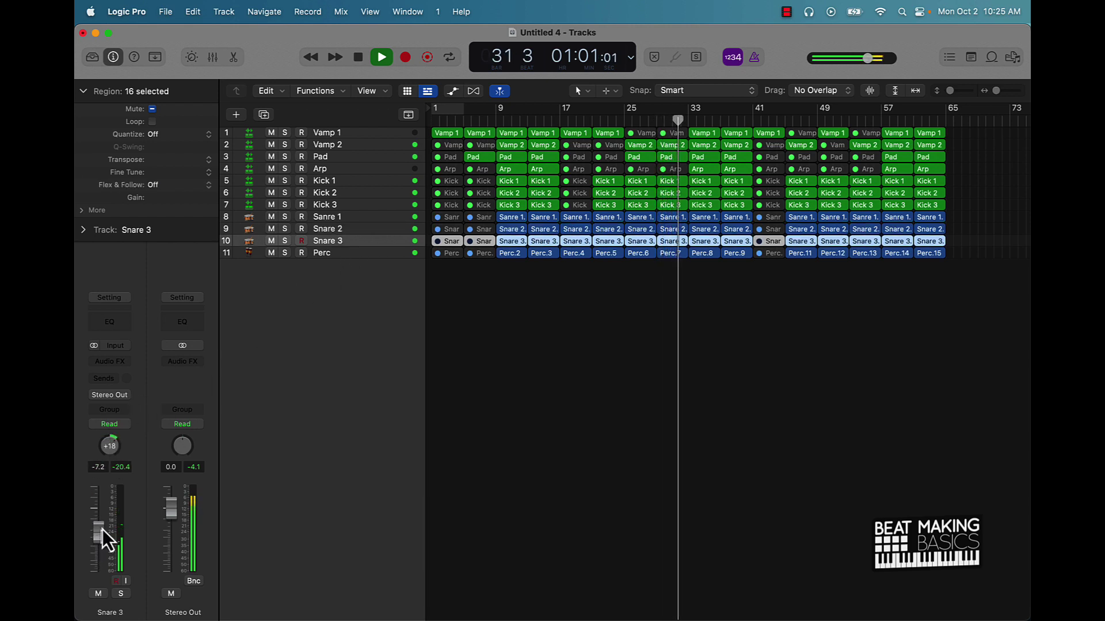
{"action": "left_click_drag", "start_coordinate": [111, 449], "coordinate": [112, 445]}
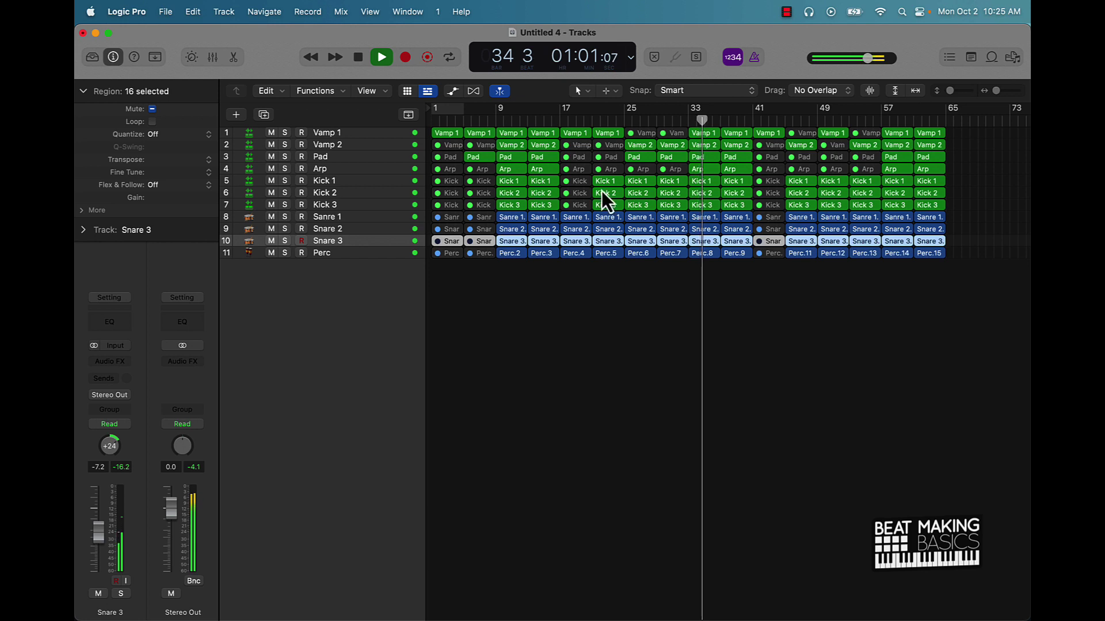
{"action": "left_click", "coordinate": [815, 317]}
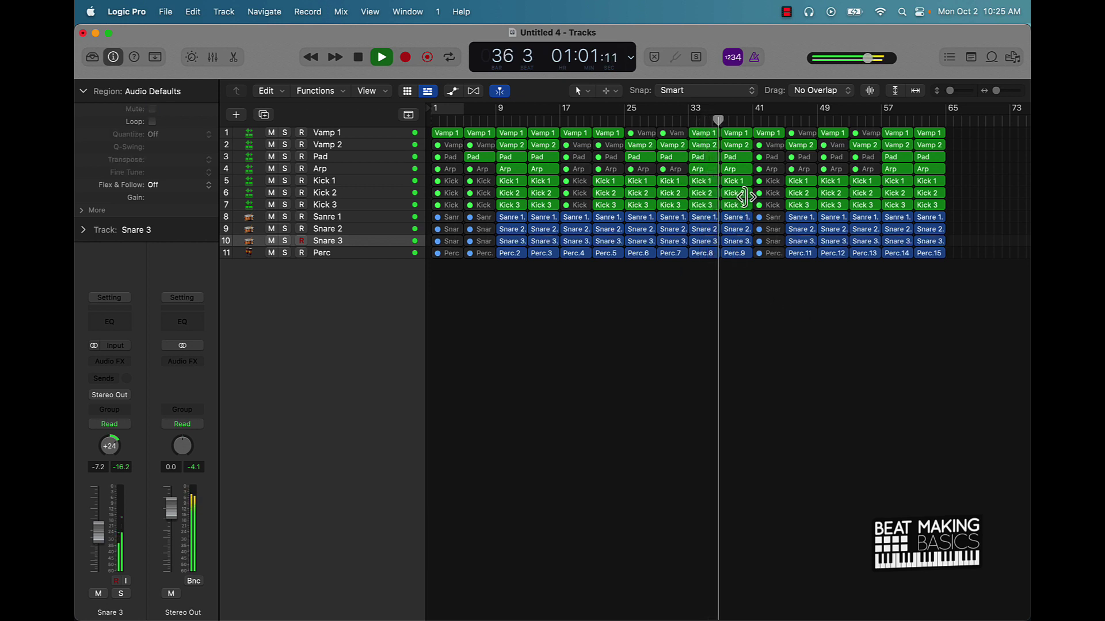
Unmute the Vamp 2 region at bar 49 and mute the Vamp 1 region above it
{"action": "left_click", "coordinate": [833, 146]}
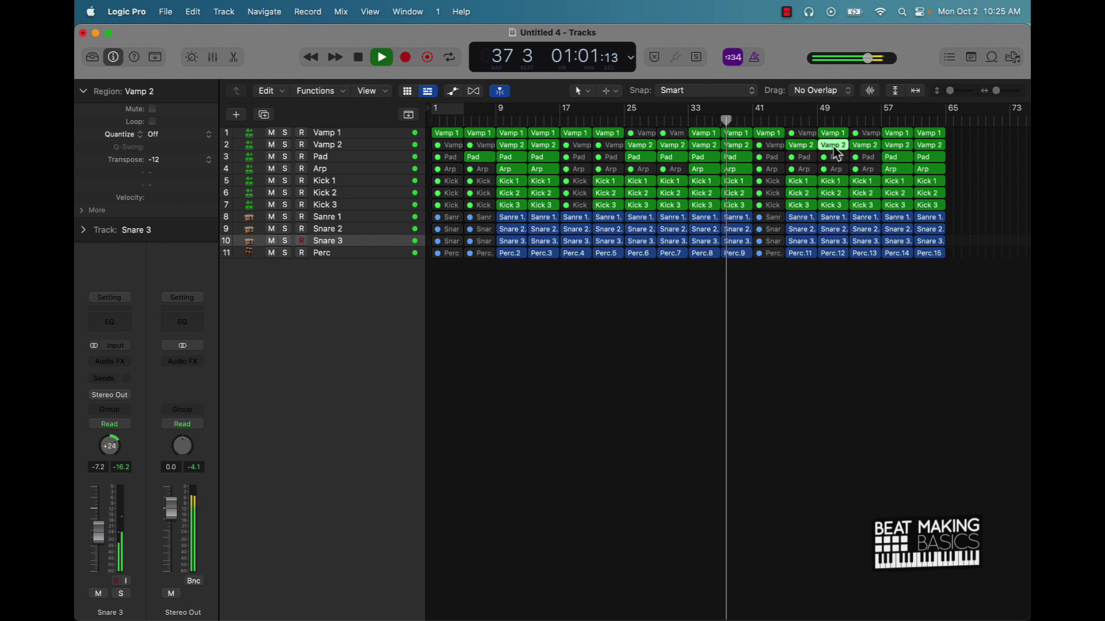
{"action": "left_click", "coordinate": [834, 134]}
{"action": "key", "text": "ctrl+m"}
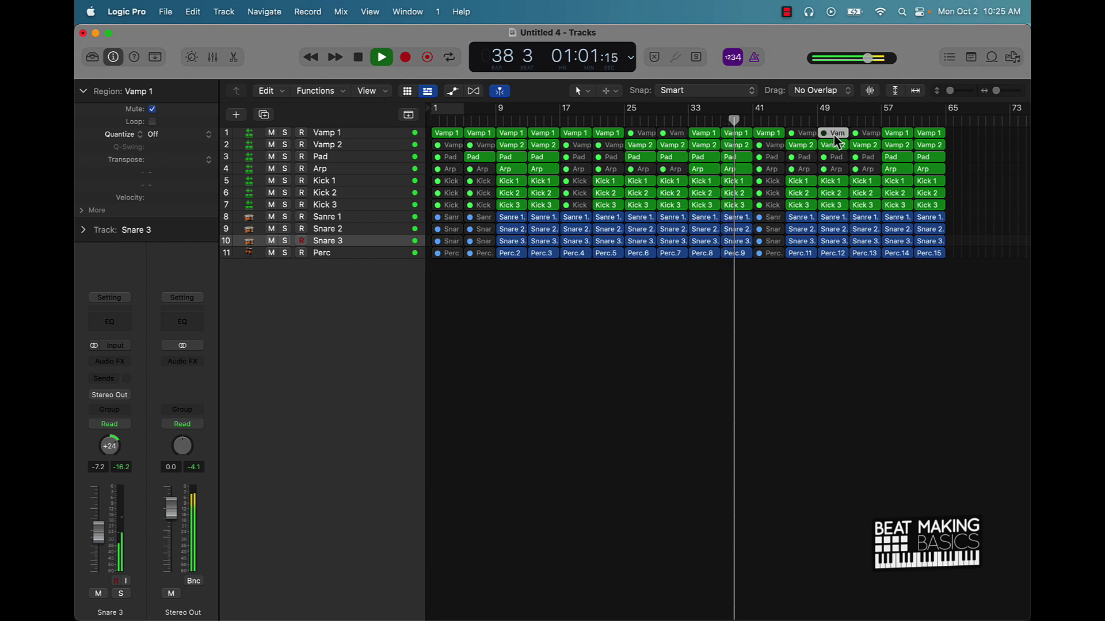
Mute the Vamp 2 region at bar 53 and unmute the Vamp 1 region above it
{"action": "left_click", "coordinate": [862, 146]}
{"action": "key", "text": "ctrl+m"}
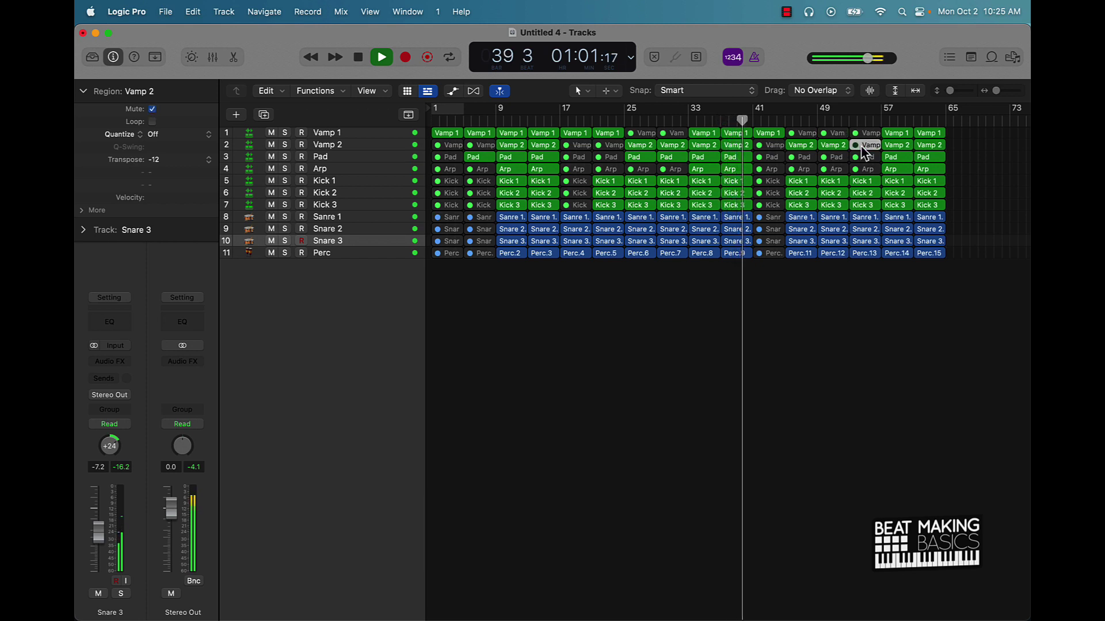
{"action": "left_click", "coordinate": [866, 137]}
{"action": "key", "text": "ctrl+m"}
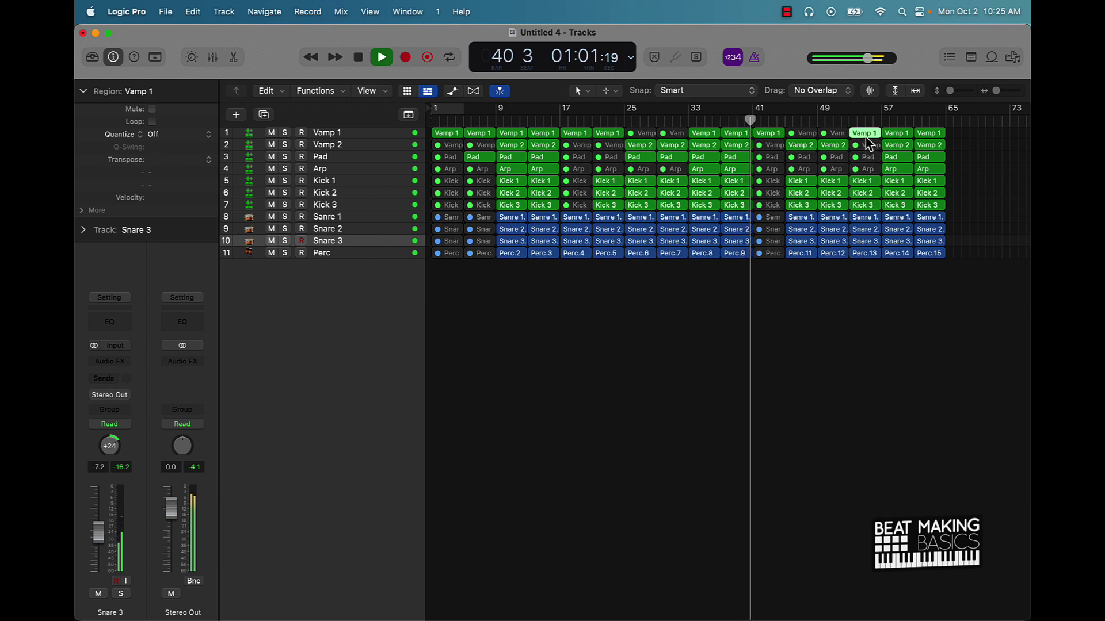
Mute all kick, snare and percussion regions in the block at bar 53 and return playback to the start
{"action": "left_click_drag", "start_coordinate": [859, 295], "coordinate": [863, 183]}
{"action": "key", "text": "ctrl+m"}
{"action": "key", "text": "Return"}
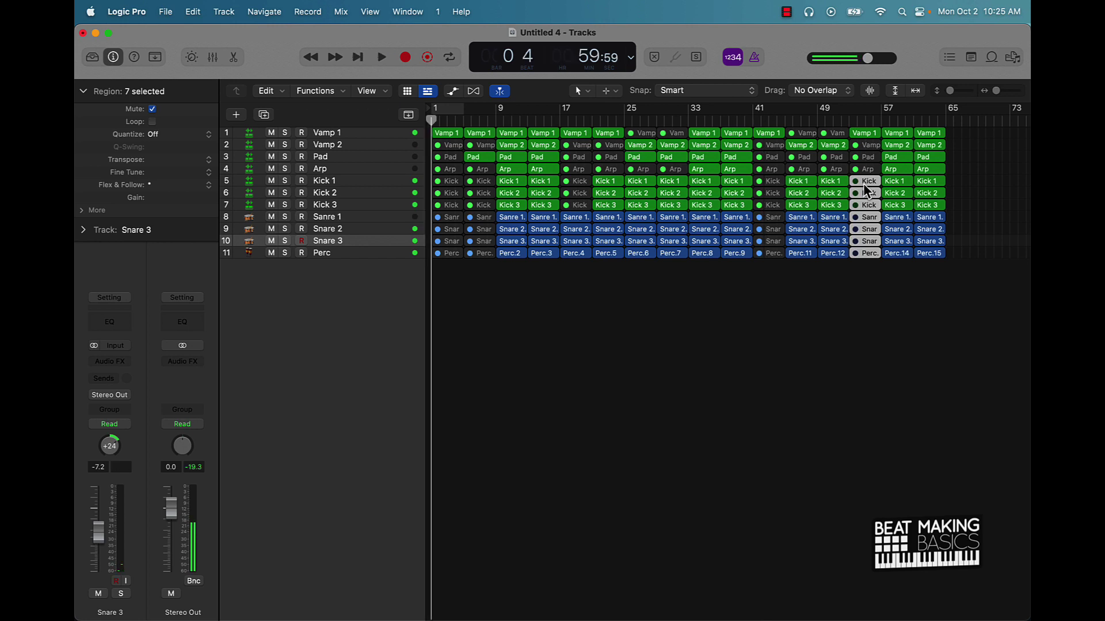
{"action": "left_click", "coordinate": [778, 361]}
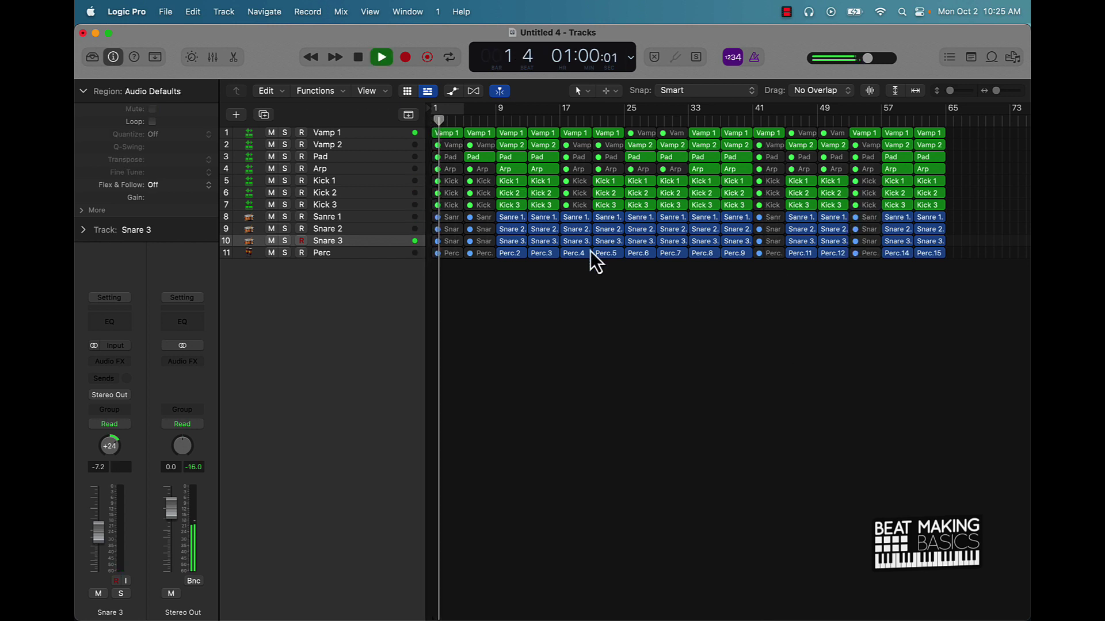
Play the arrangement from about bar 16 and set the Snare 1 track to -4.8 dB
{"action": "left_click", "coordinate": [605, 264], "text": "ctrl+alt"}
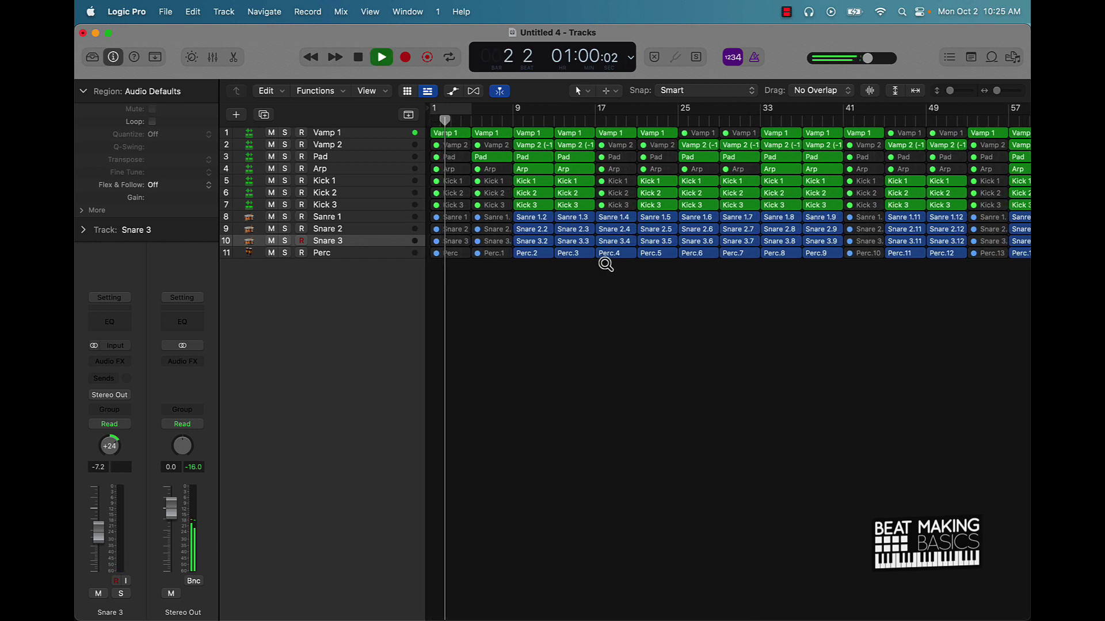
{"action": "left_click", "coordinate": [590, 123]}
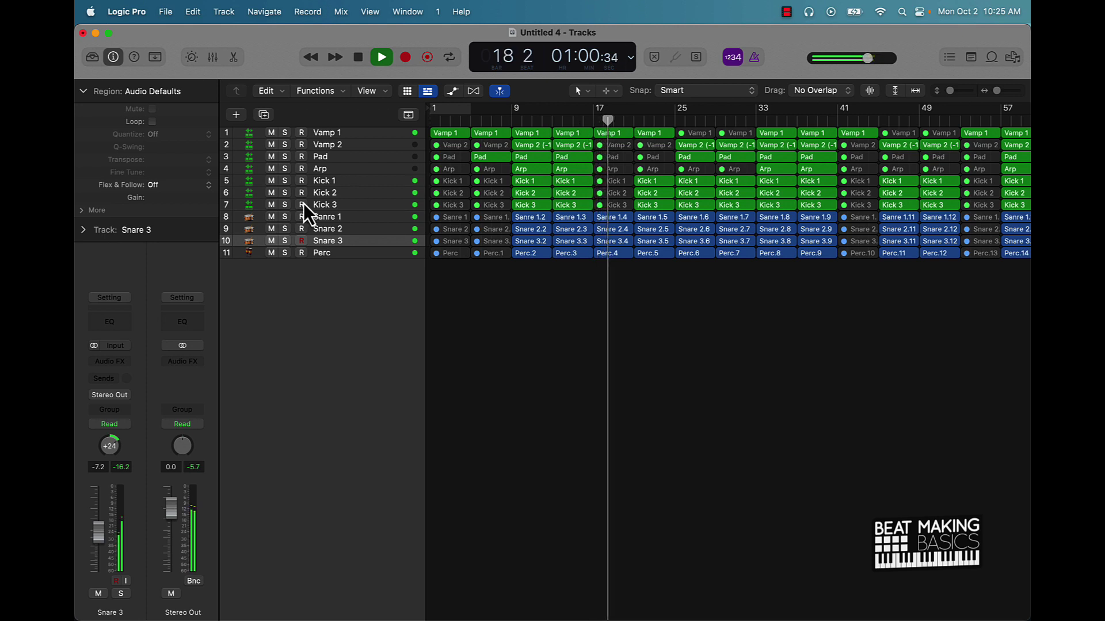
{"action": "left_click", "coordinate": [324, 216]}
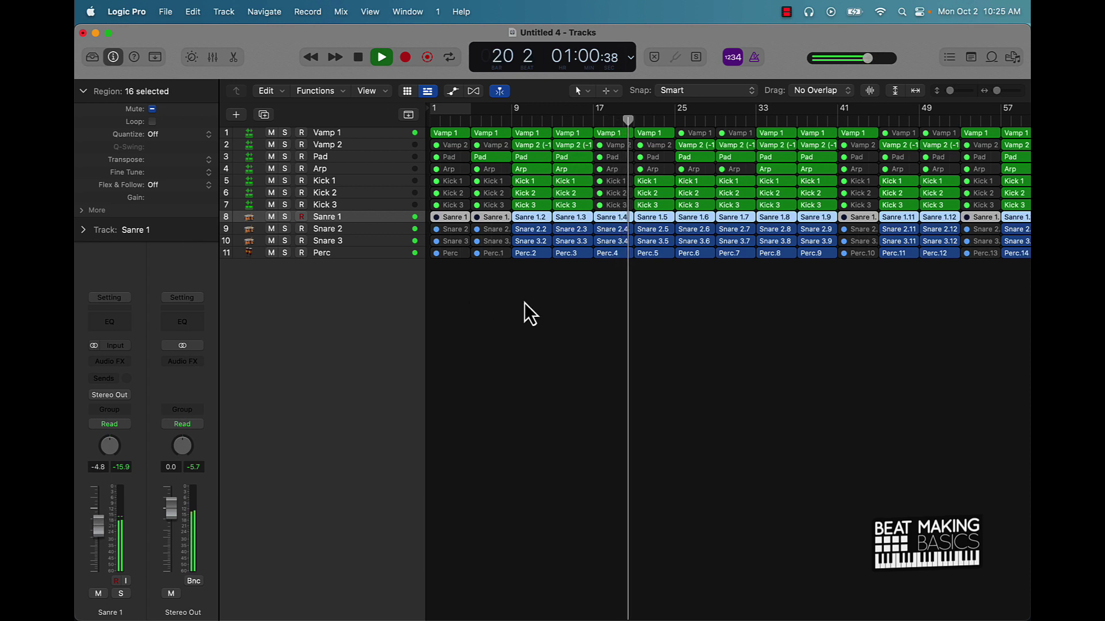
Set Kick 1 to -0.6 dB, Kick 2 to -5.4 dB, and Kick 3 to -5.4 dB with pan +5
{"action": "left_click", "coordinate": [342, 180]}
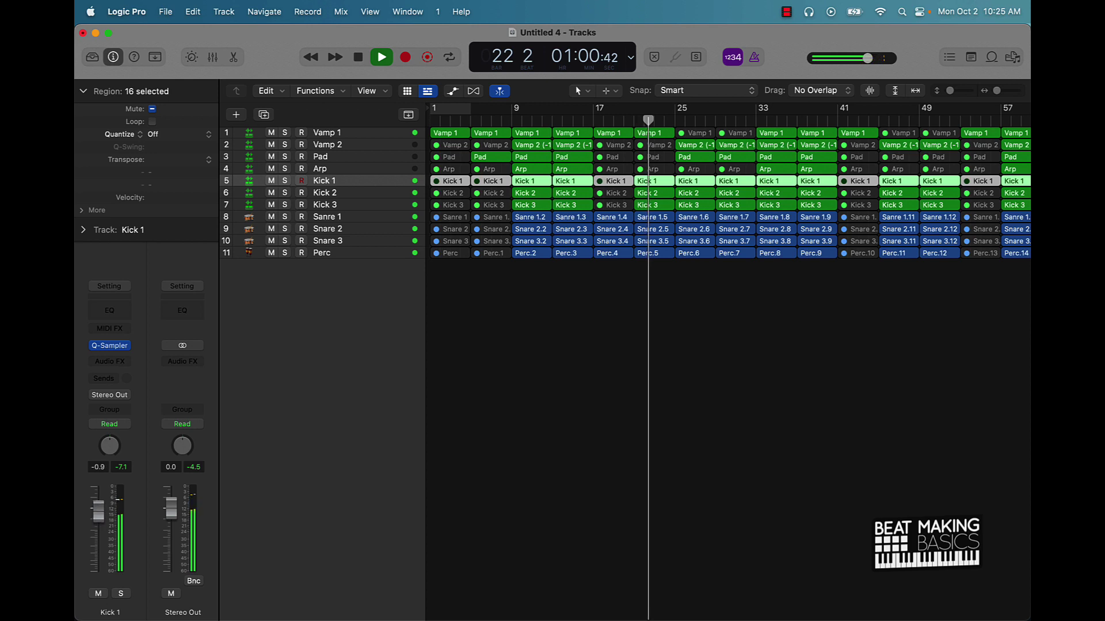
{"action": "left_click", "coordinate": [575, 355]}
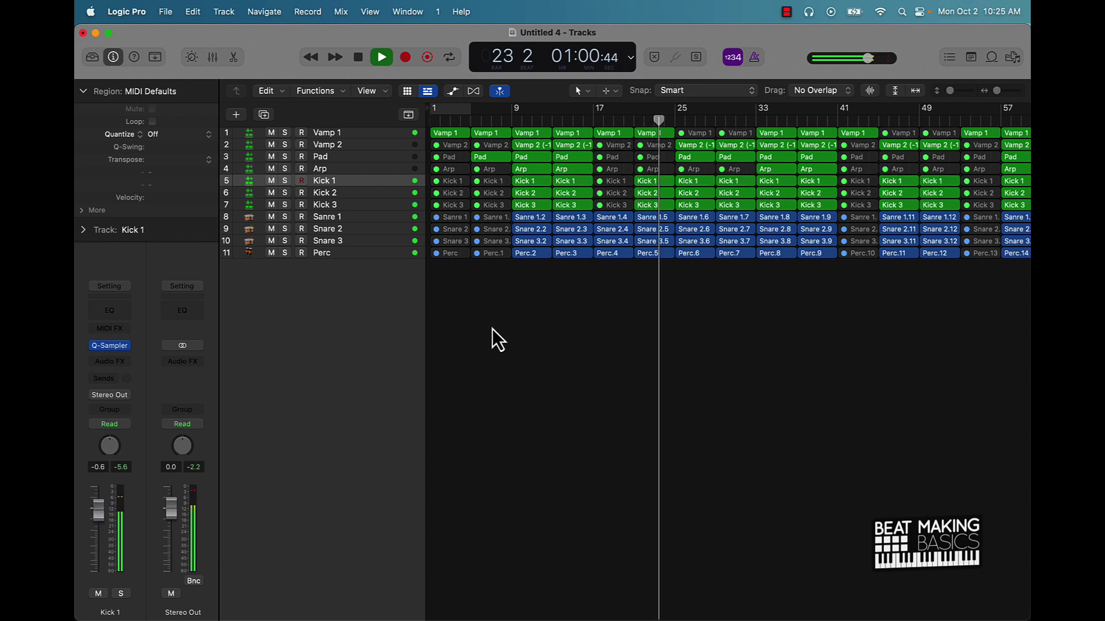
{"action": "left_click", "coordinate": [357, 194]}
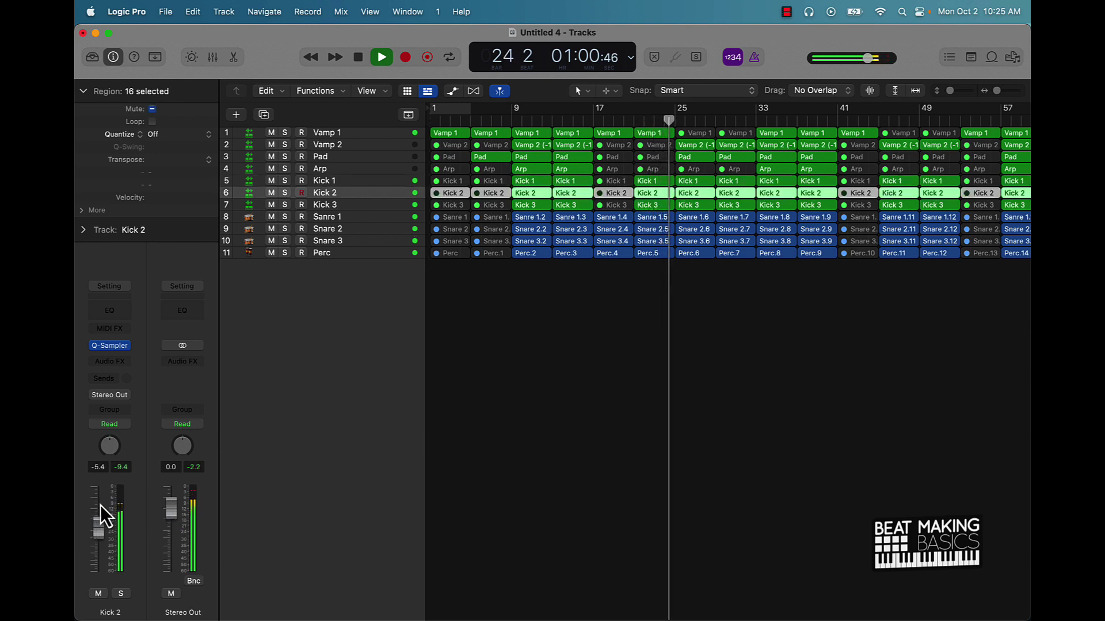
{"action": "left_click", "coordinate": [326, 204]}
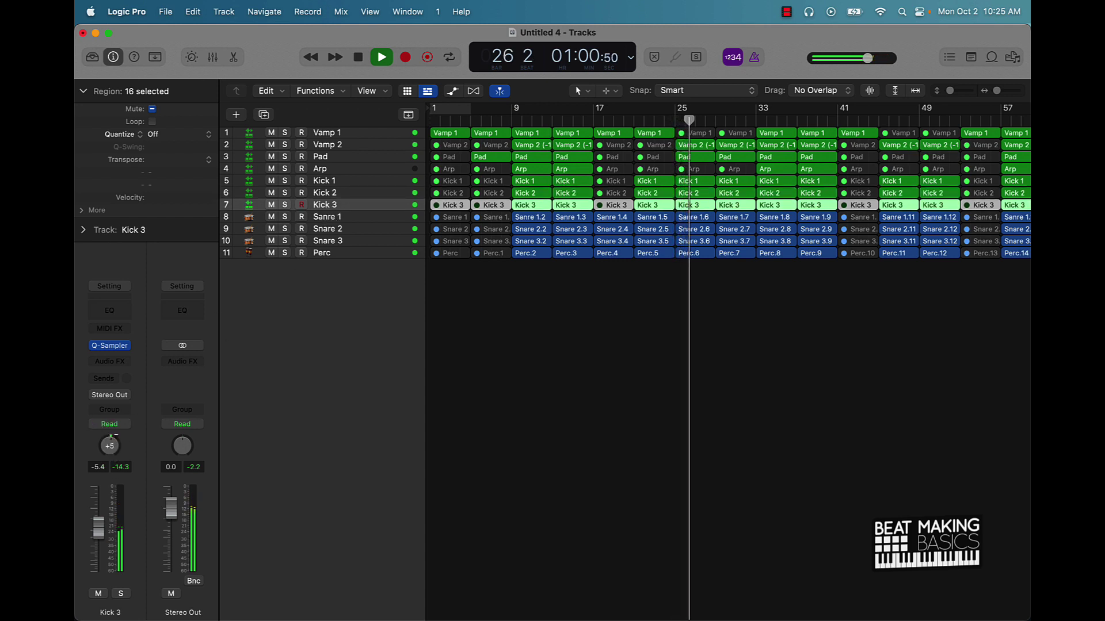
{"action": "left_click", "coordinate": [557, 351]}
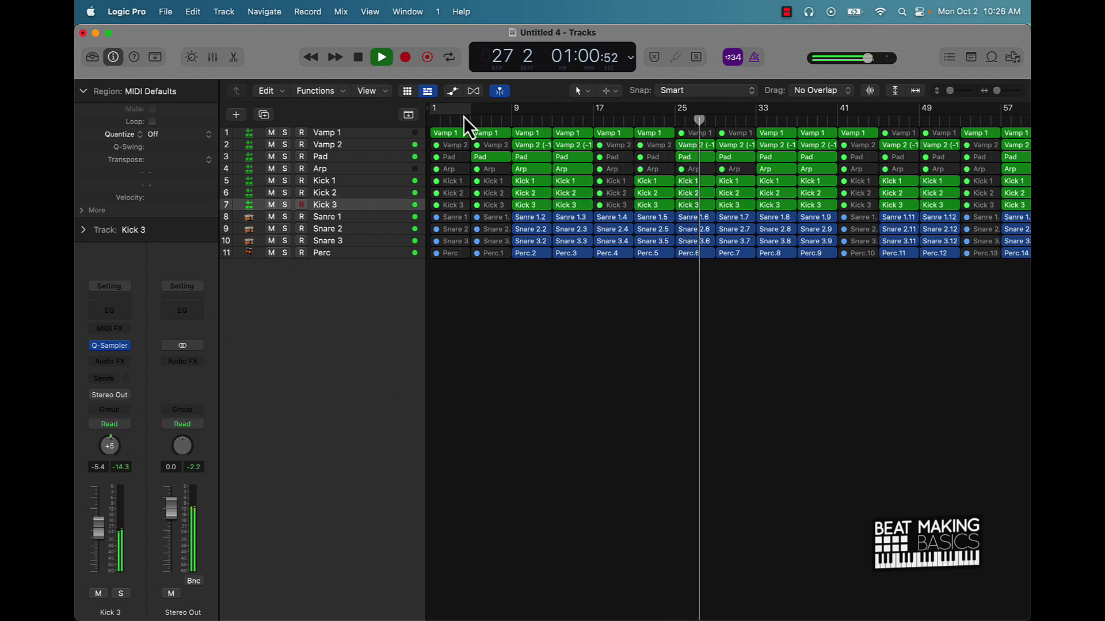
Trim the last two beats off the kick, snare and percussion regions in the block at bar 29
{"action": "left_click", "coordinate": [749, 281], "text": "ctrl+alt"}
{"action": "left_click_drag", "start_coordinate": [789, 282], "coordinate": [787, 189]}
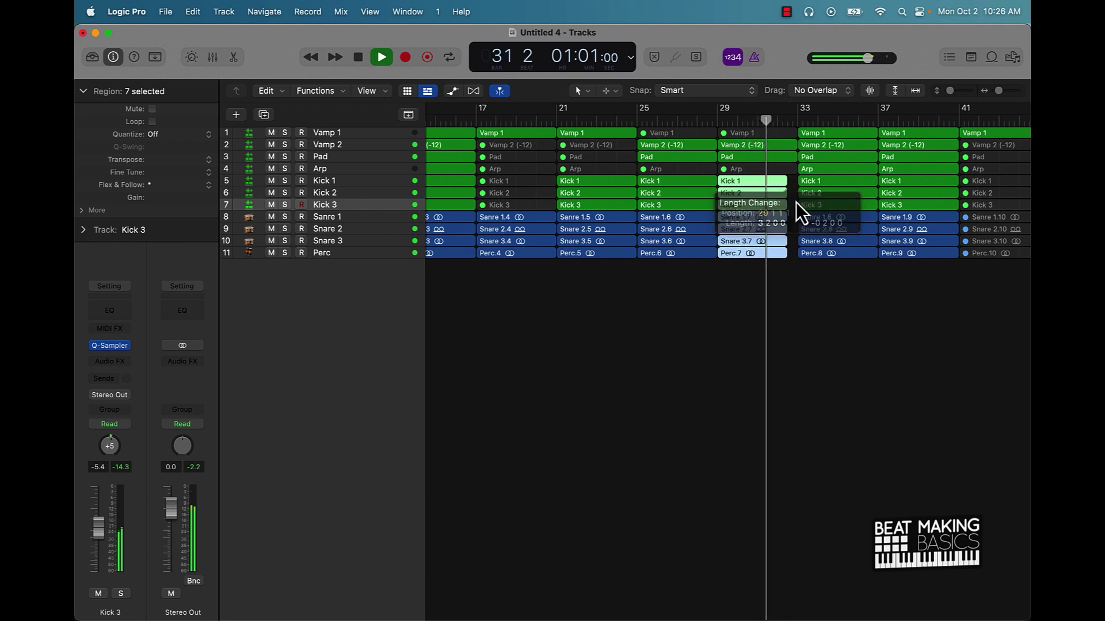
{"action": "left_click", "coordinate": [802, 282]}
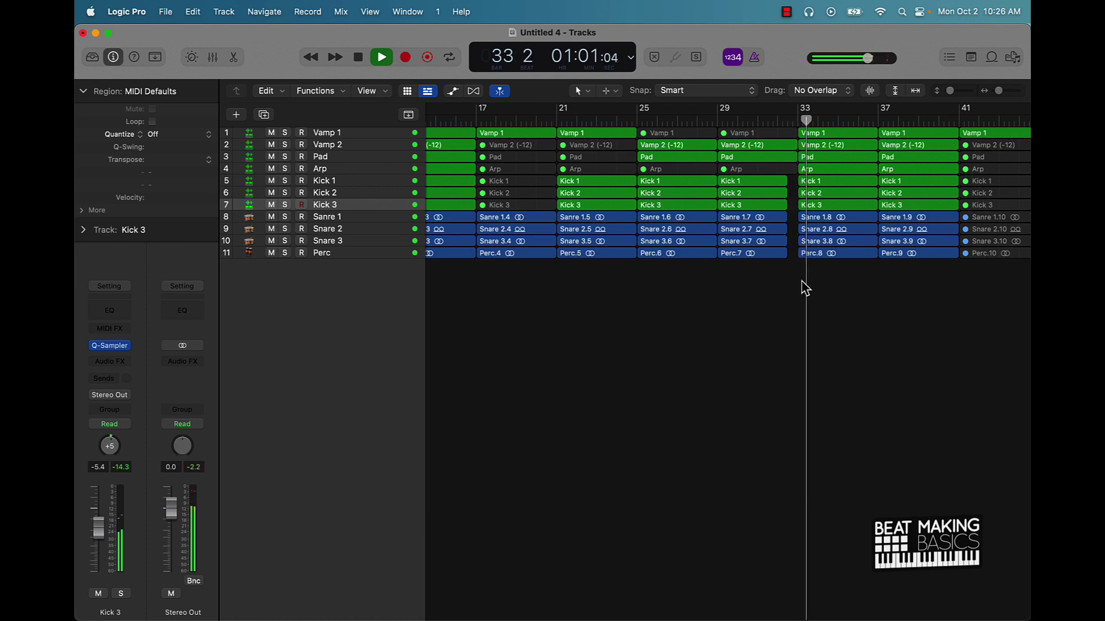
Unmute the three snare regions and the percussion region in the block at bar 41
{"action": "scroll", "coordinate": [802, 282], "scroll_direction": "right", "scroll_amount": 5}
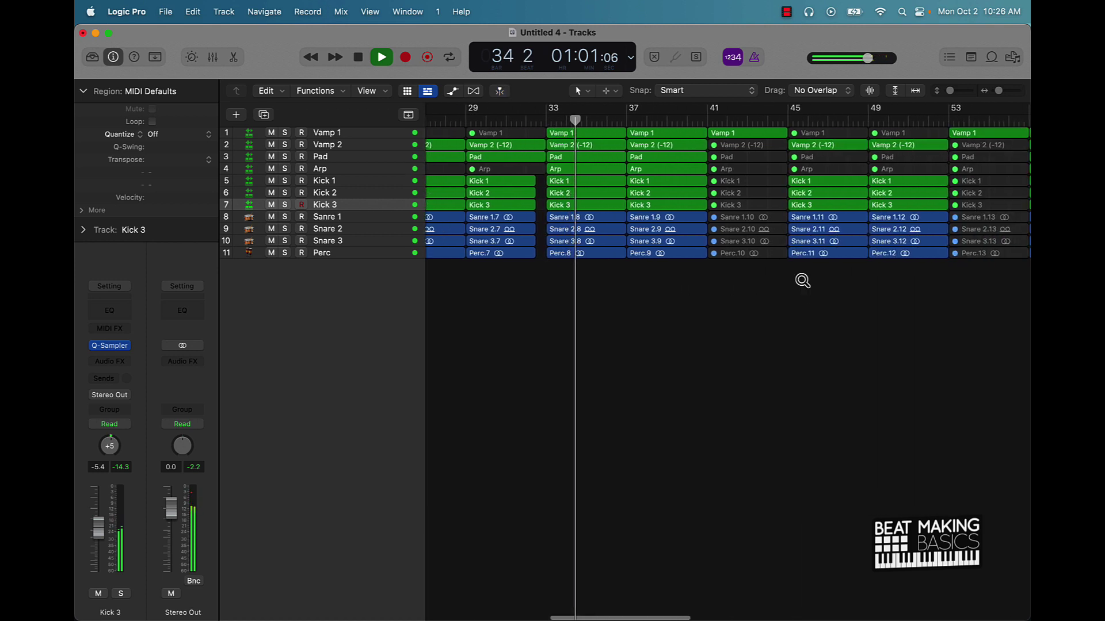
{"action": "scroll", "coordinate": [802, 281], "scroll_direction": "down", "scroll_amount": 1}
{"action": "scroll", "coordinate": [802, 280], "scroll_direction": "down", "scroll_amount": 1}
{"action": "scroll", "coordinate": [802, 288], "scroll_direction": "left", "scroll_amount": 10}
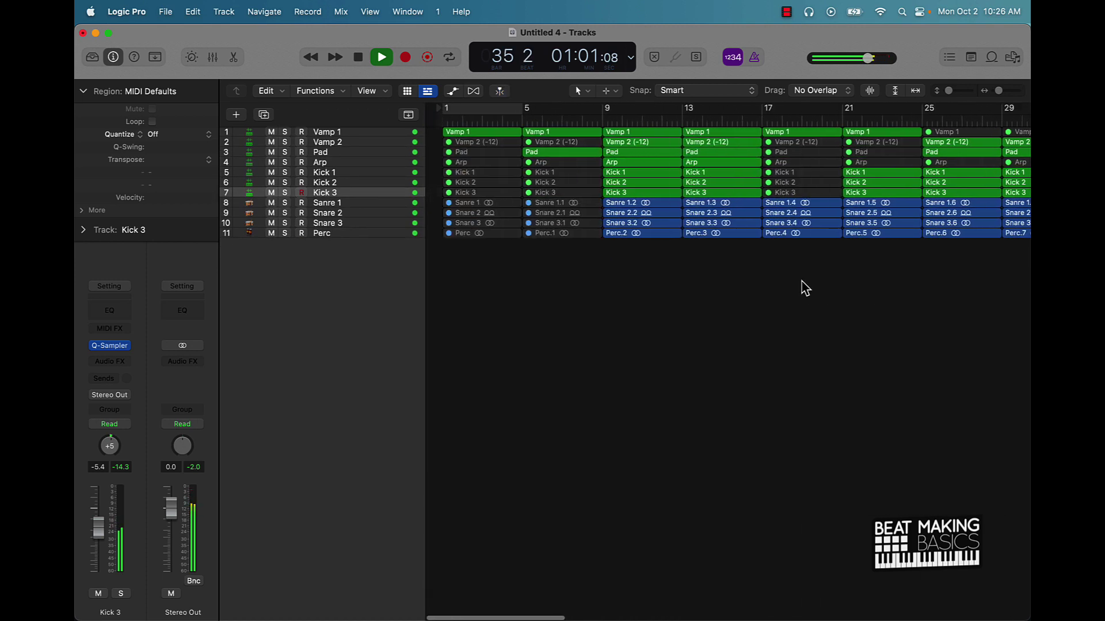
{"action": "scroll", "coordinate": [805, 288], "scroll_direction": "right", "scroll_amount": 10}
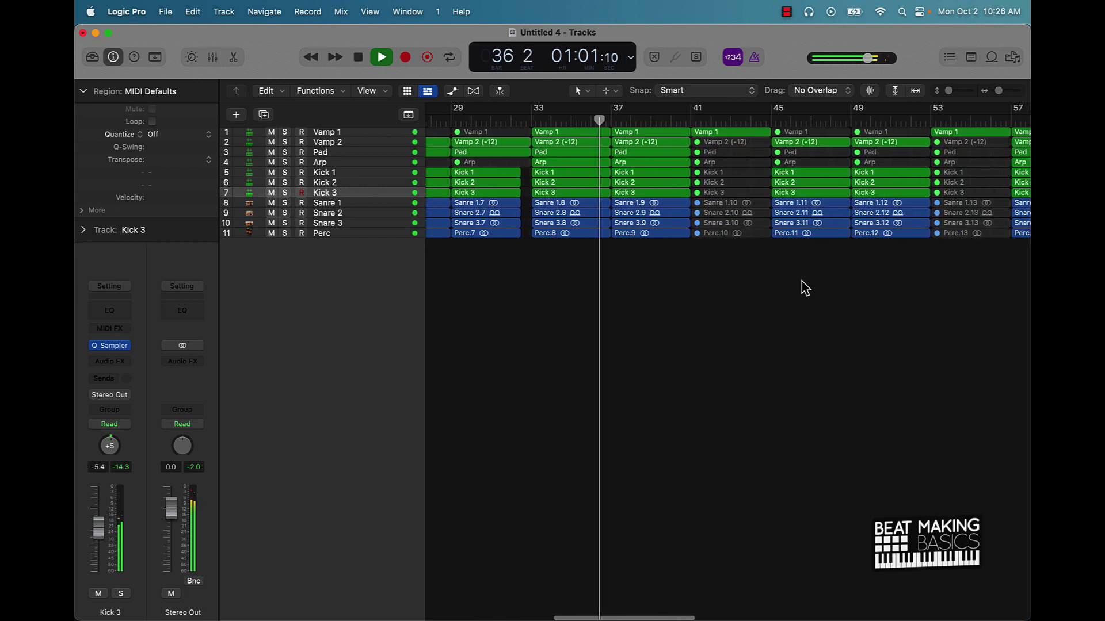
{"action": "scroll", "coordinate": [801, 281], "scroll_direction": "right", "scroll_amount": 3}
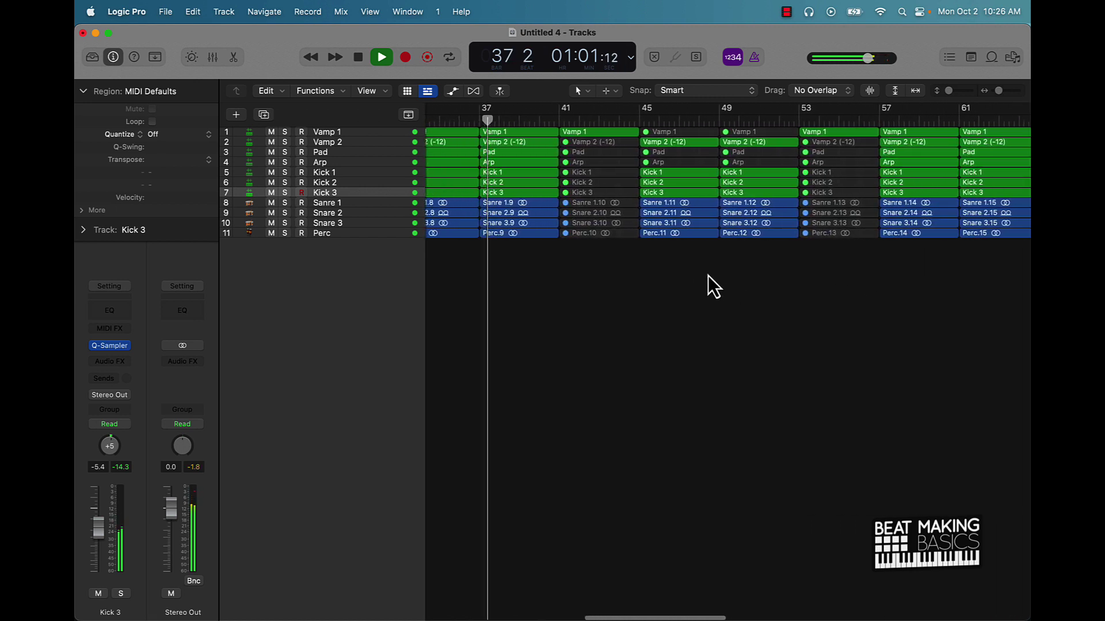
{"action": "scroll", "coordinate": [619, 267], "scroll_direction": "left", "scroll_amount": 10}
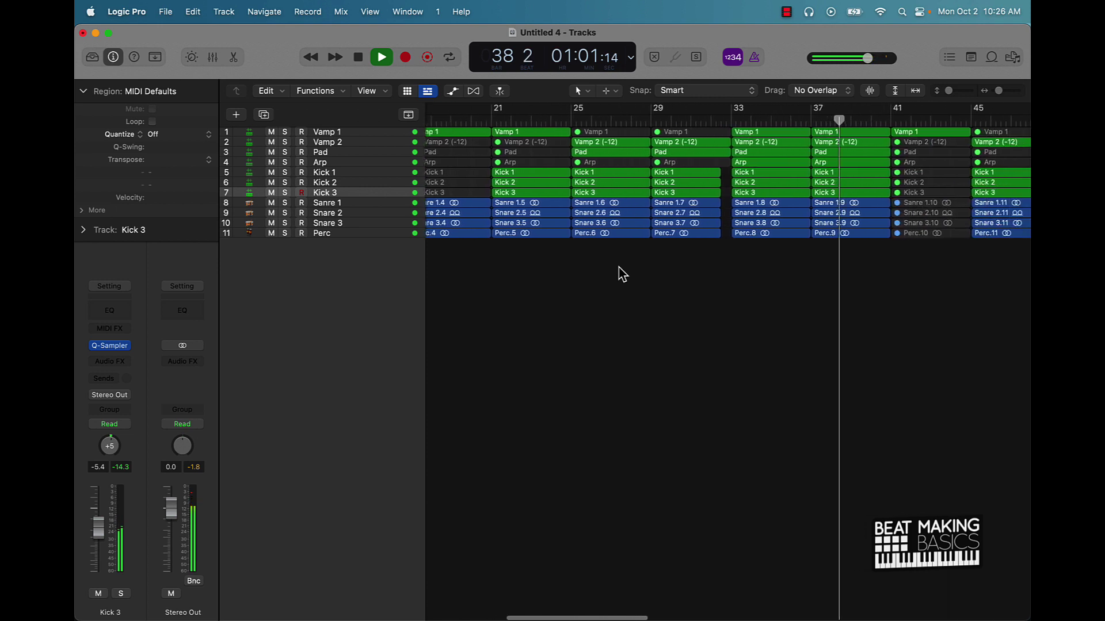
{"action": "left_click_drag", "start_coordinate": [934, 257], "coordinate": [920, 202]}
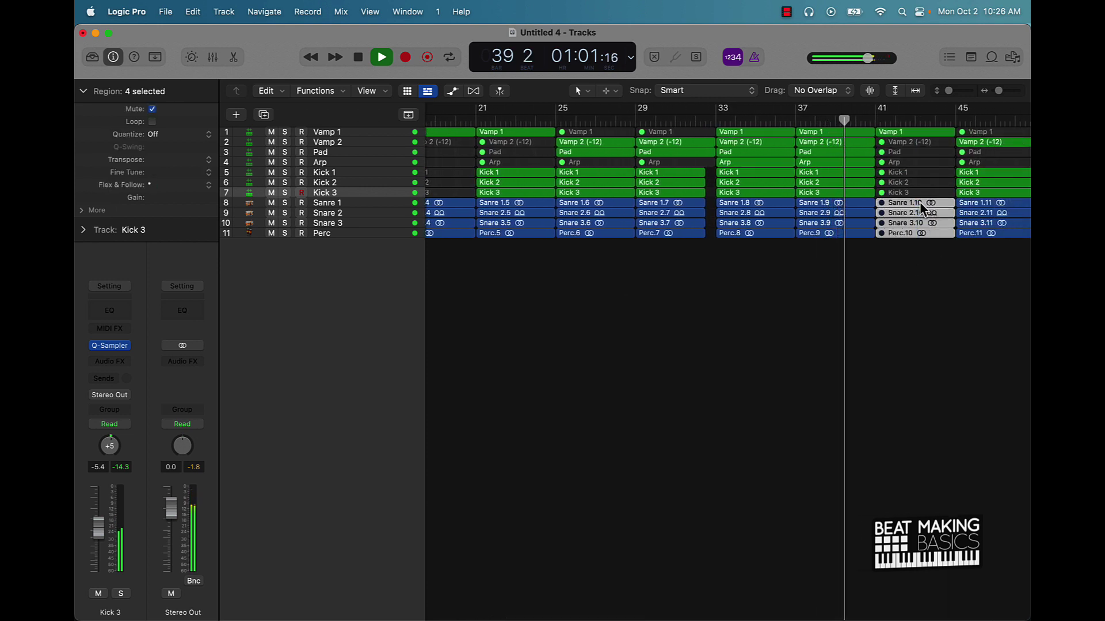
{"action": "left_click", "coordinate": [917, 295]}
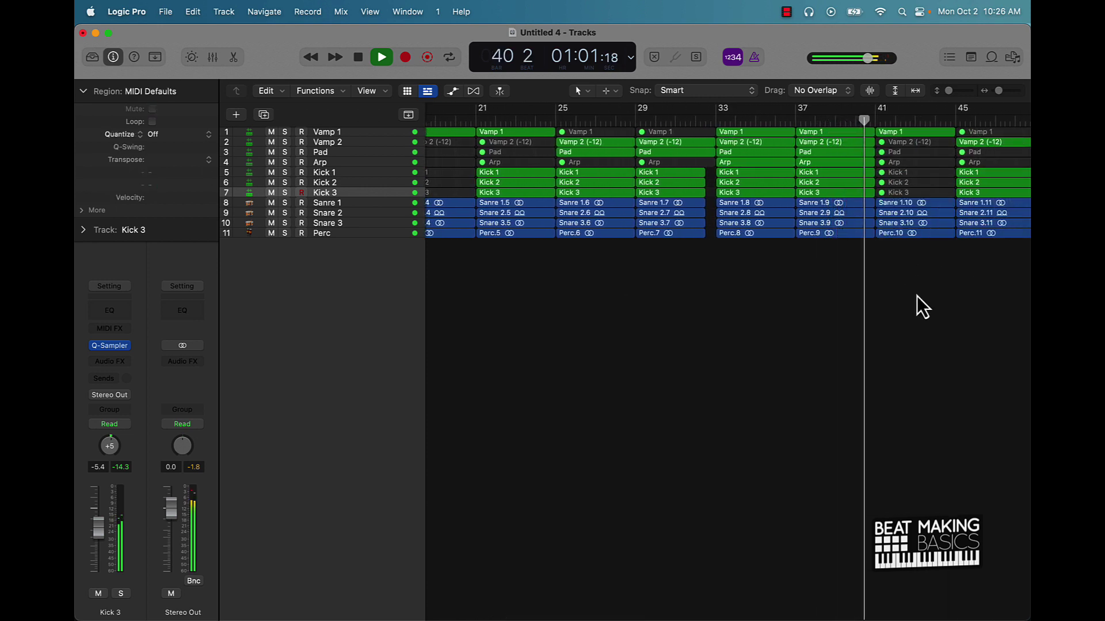
Trim the last two beats off the snare and percussion regions in the block at bar 41
{"action": "scroll", "coordinate": [919, 299], "scroll_direction": "right", "scroll_amount": 2}
{"action": "scroll", "coordinate": [898, 294], "scroll_direction": "up", "scroll_amount": 3}
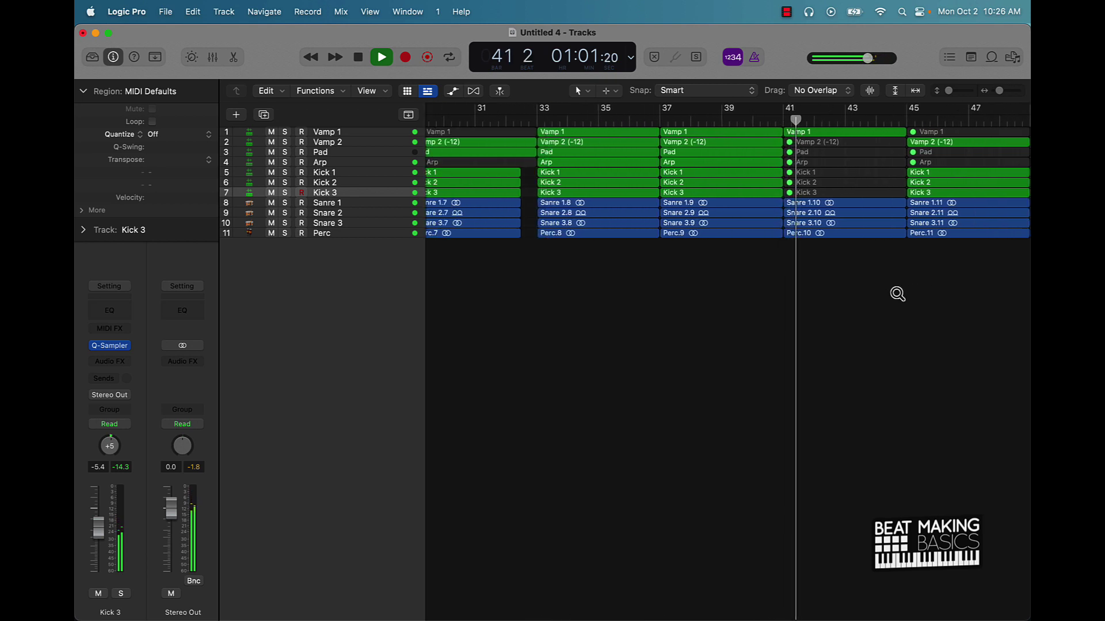
{"action": "scroll", "coordinate": [898, 294], "scroll_direction": "up", "scroll_amount": 2}
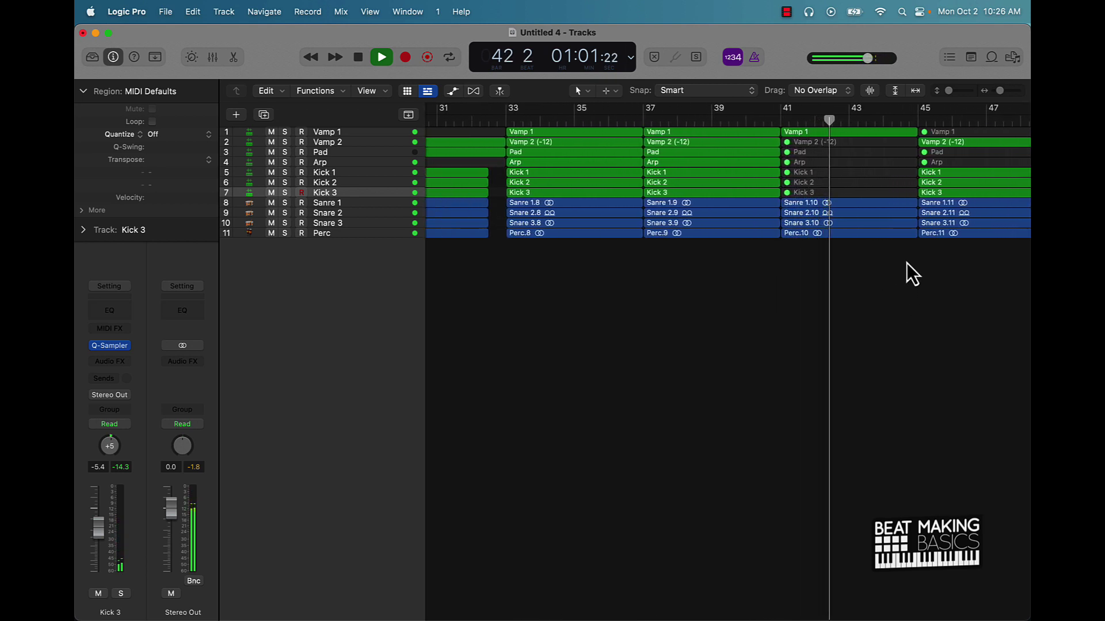
{"action": "left_click_drag", "start_coordinate": [907, 264], "coordinate": [898, 209]}
{"action": "left_click", "coordinate": [919, 286]}
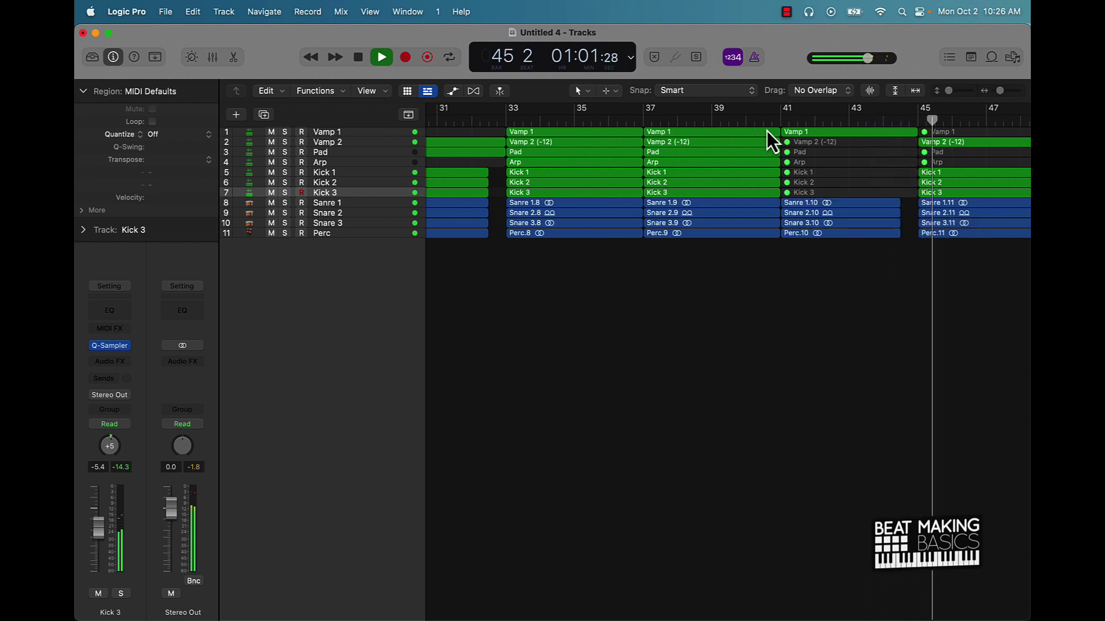
Play back the transition into bar 45, then listen to the block again from bar 41
{"action": "left_click", "coordinate": [857, 121]}
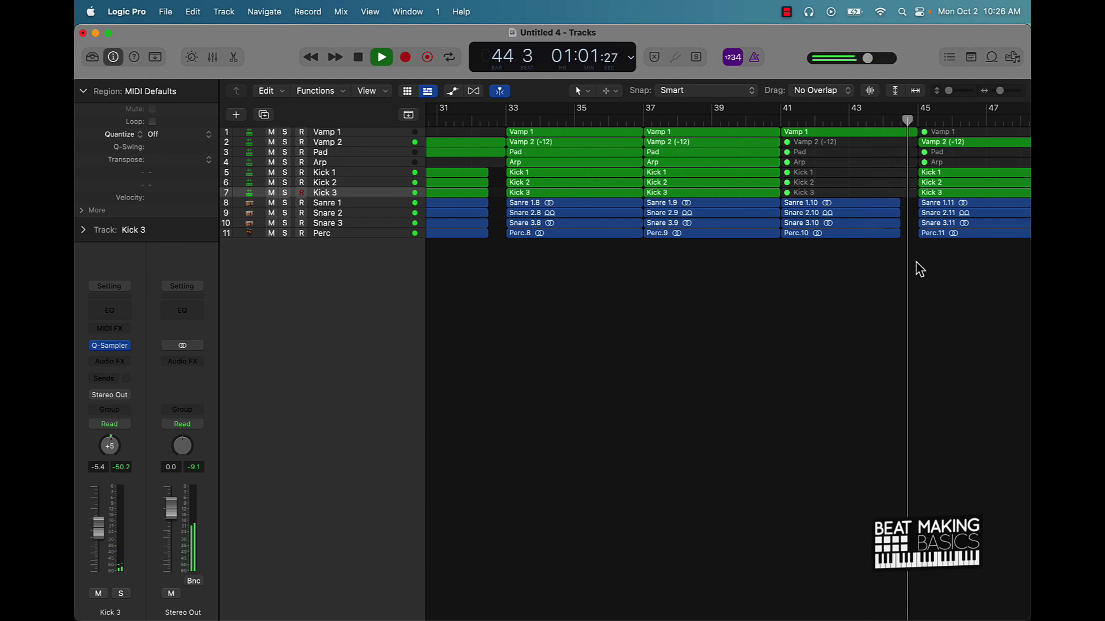
{"action": "left_click", "coordinate": [779, 119]}
{"action": "scroll", "coordinate": [870, 338], "scroll_direction": "down", "scroll_amount": 3}
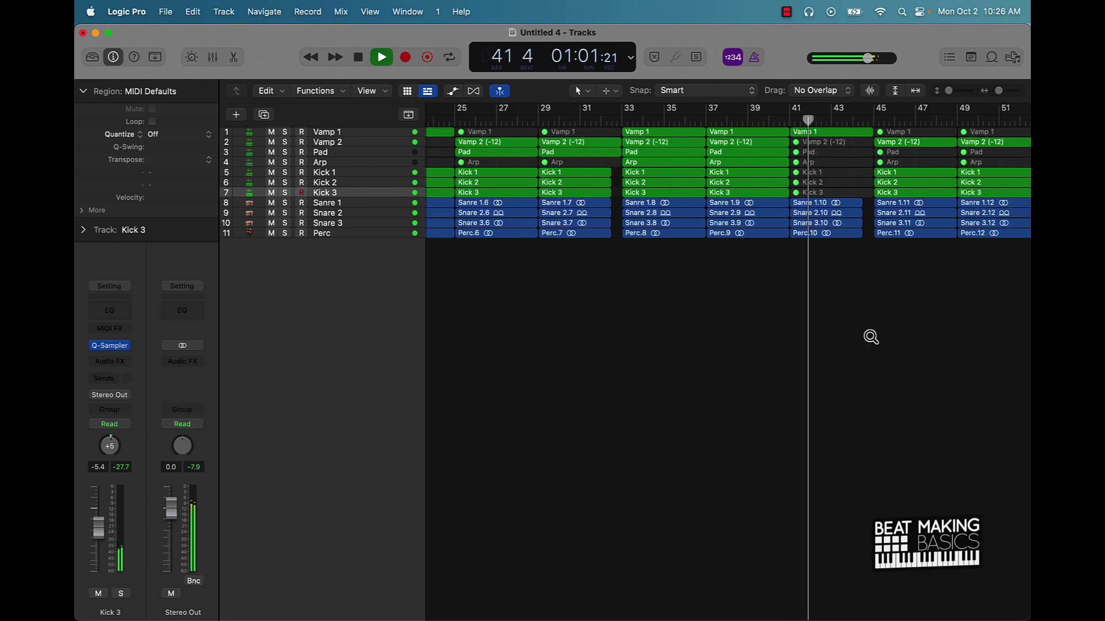
Unmute the Pad region in the block at bar 53
{"action": "scroll", "coordinate": [882, 316], "scroll_direction": "right", "scroll_amount": 5}
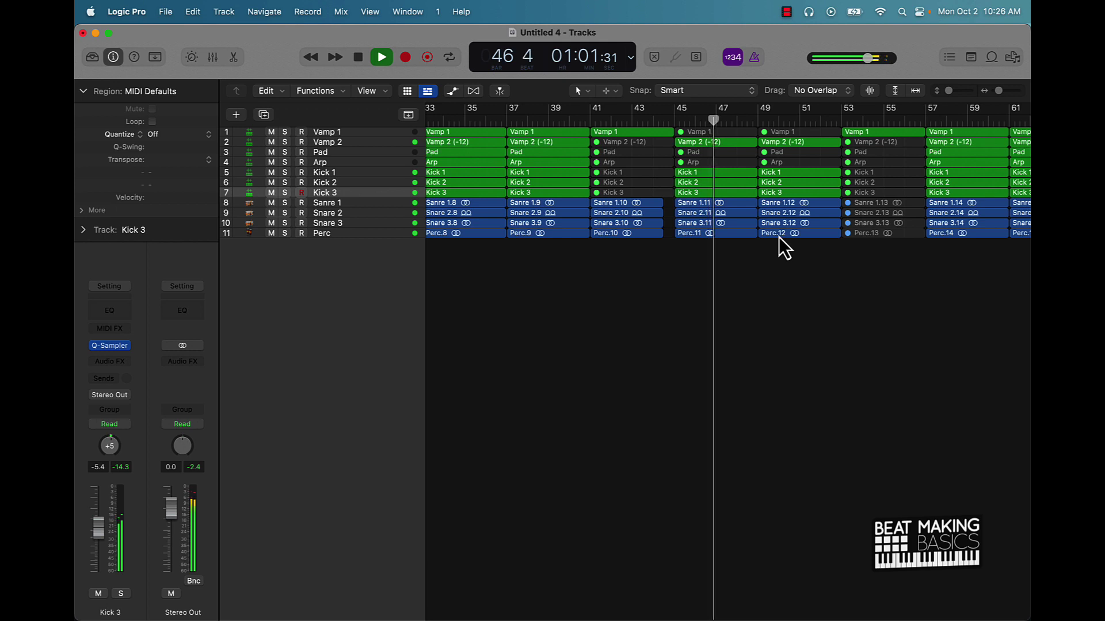
{"action": "left_click", "coordinate": [870, 153]}
{"action": "key", "text": "ctrl+m"}
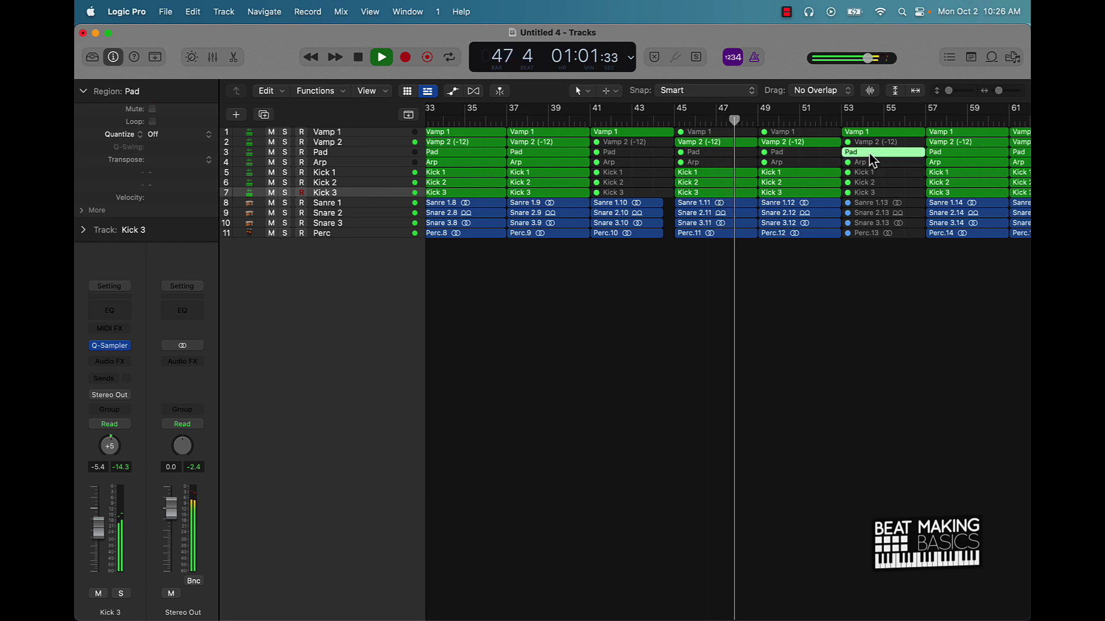
{"action": "left_click", "coordinate": [874, 295]}
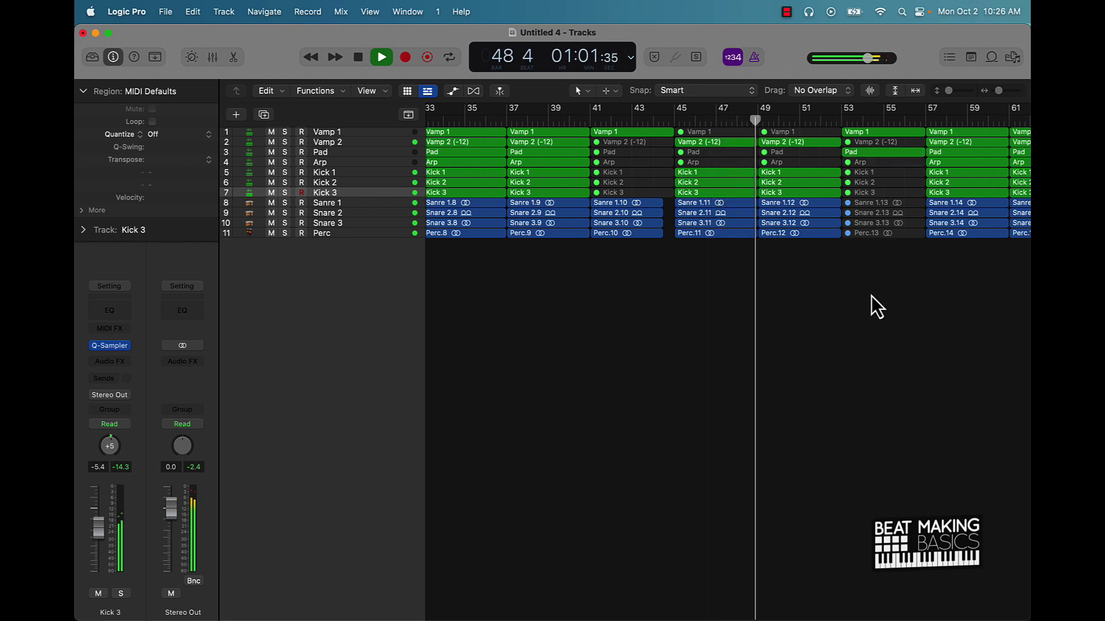
Repeat the final block of all tracks at bar 65 and mute the copy's arp, kick, snare and percussion regions
{"action": "scroll", "coordinate": [875, 296], "scroll_direction": "right", "scroll_amount": 4}
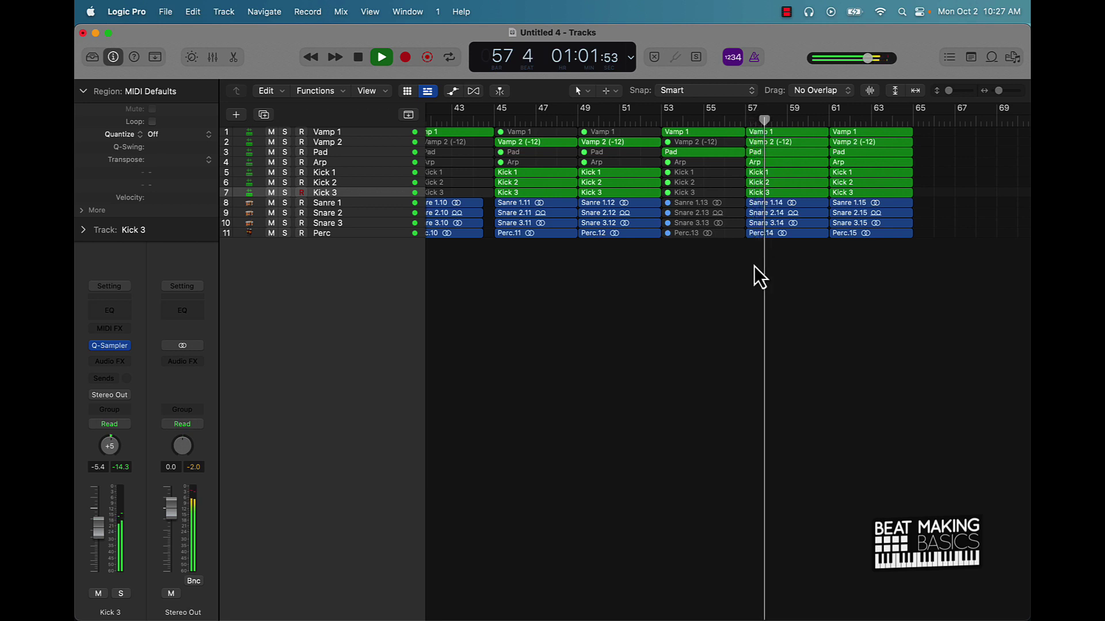
{"action": "scroll", "coordinate": [754, 266], "scroll_direction": "down", "scroll_amount": 8}
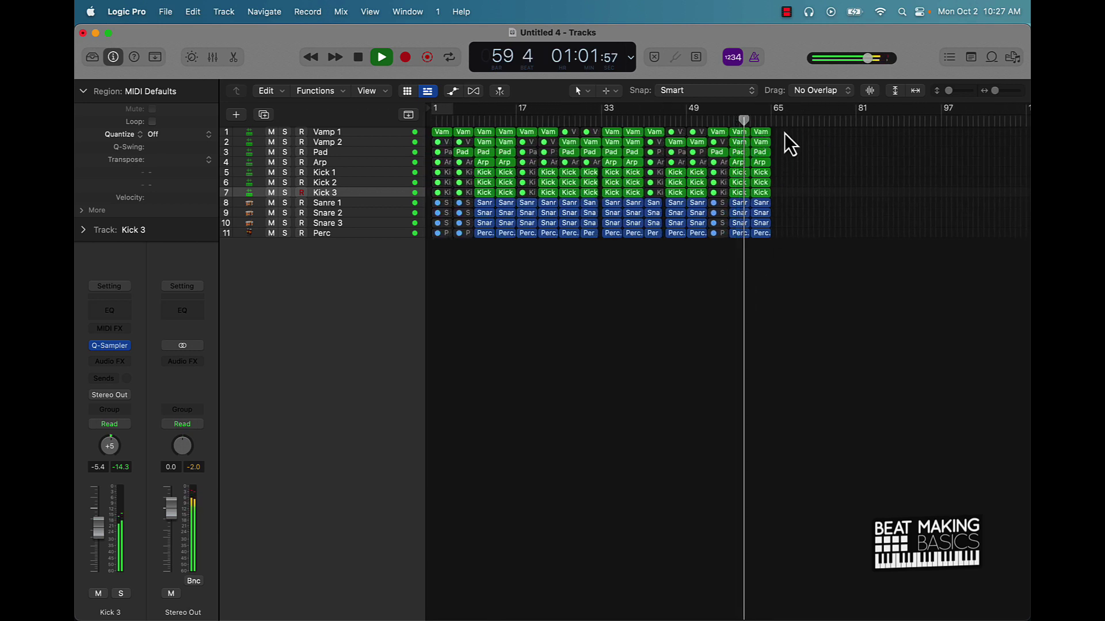
{"action": "left_click_drag", "start_coordinate": [762, 224], "coordinate": [768, 244]}
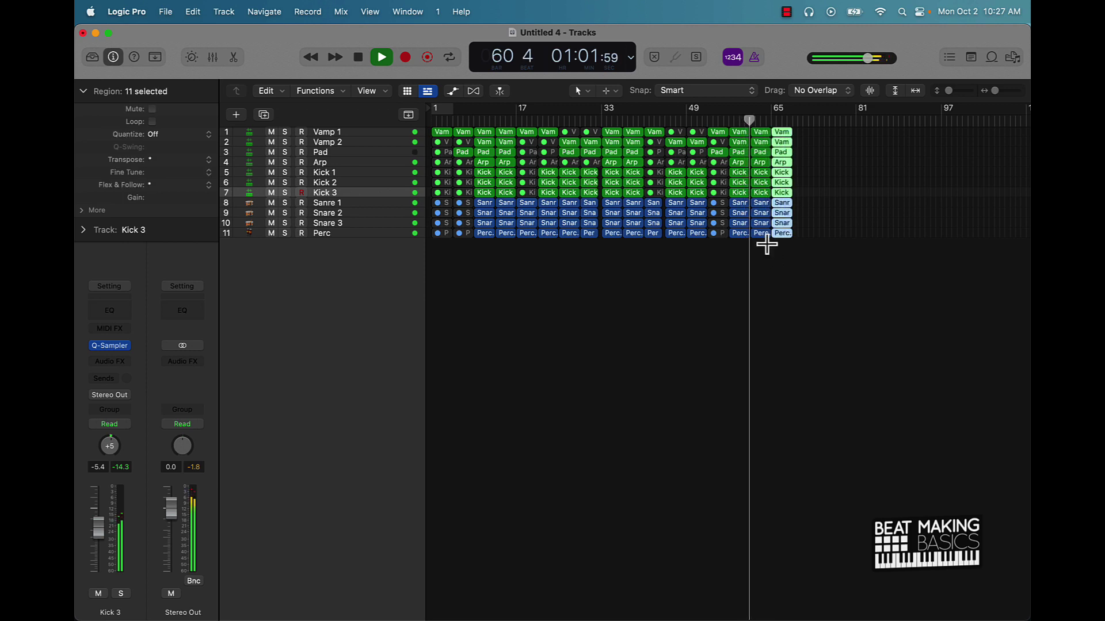
{"action": "left_click_drag", "start_coordinate": [802, 161], "coordinate": [786, 238]}
{"action": "key", "text": "ctrl+m"}
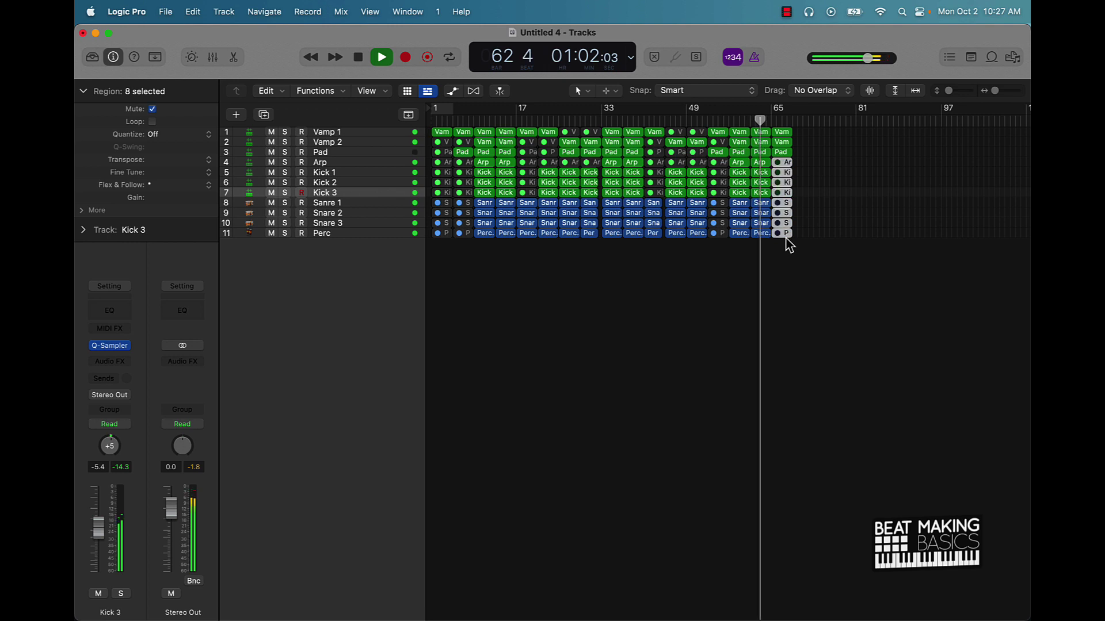
Repeat the last Vamp 1 region once at bar 69 and move the project end to about bar 73, right after it
{"action": "left_click", "coordinate": [798, 141]}
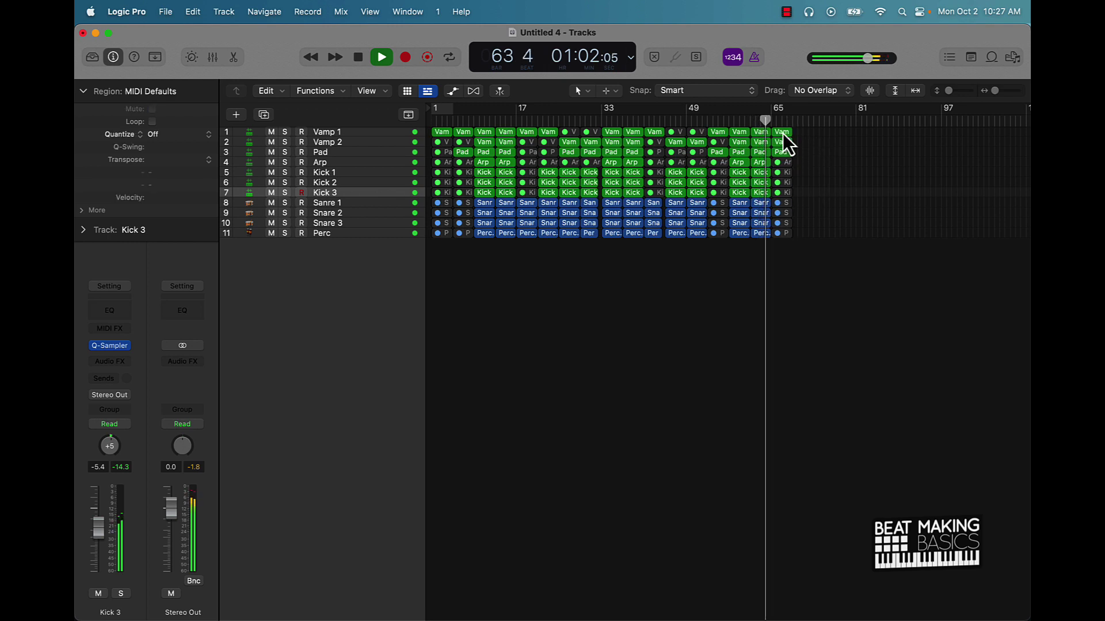
{"action": "key", "text": "super+r"}
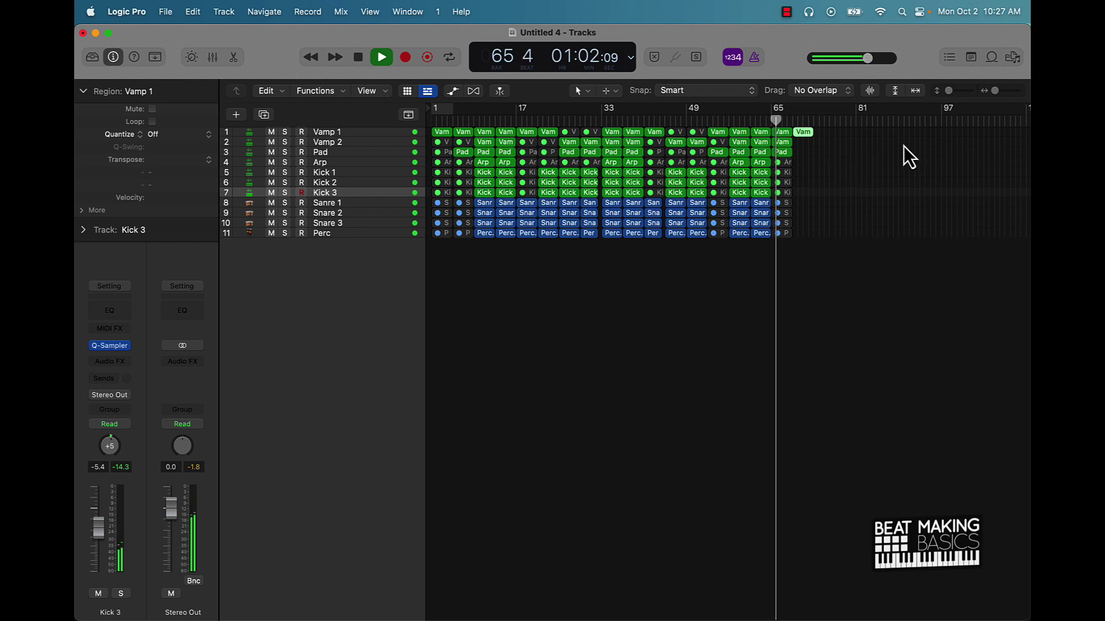
{"action": "scroll", "coordinate": [932, 141], "scroll_direction": "right", "scroll_amount": 3}
{"action": "mouse_move", "coordinate": [1018, 108]}
{"action": "left_mouse_down"}
{"action": "mouse_move", "coordinate": [824, 153]}
{"action": "mouse_move", "coordinate": [725, 190]}
{"action": "left_mouse_up"}
{"action": "key", "text": "space"}
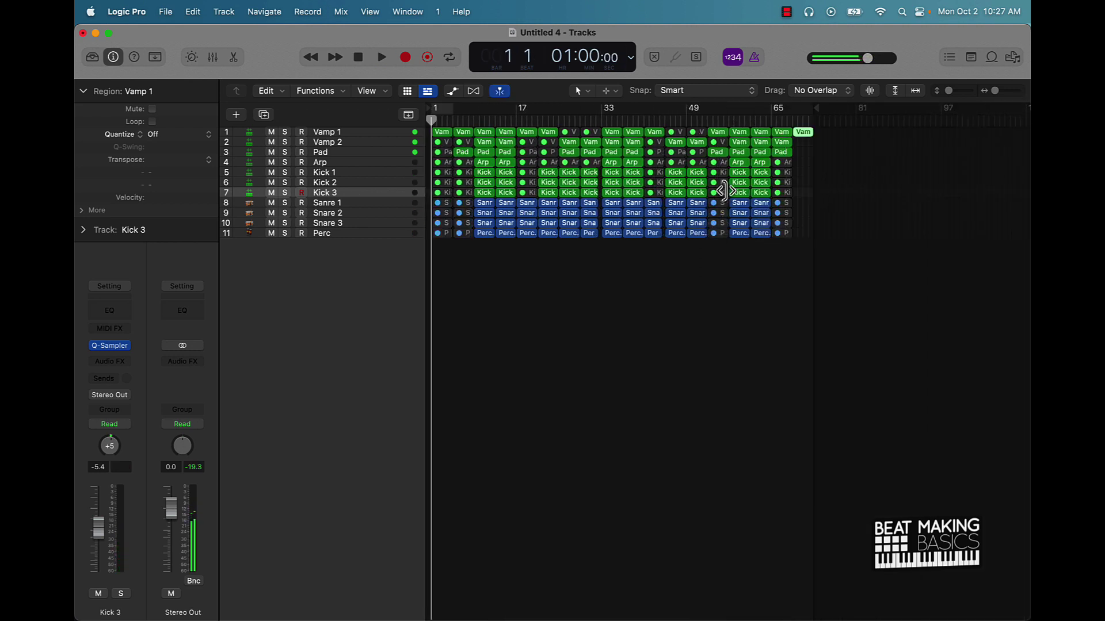
With playback running, insert the stereo Remix FX effect on the Vamp 1 track and on the Vamp 2 track
{"action": "left_click", "coordinate": [363, 138]}
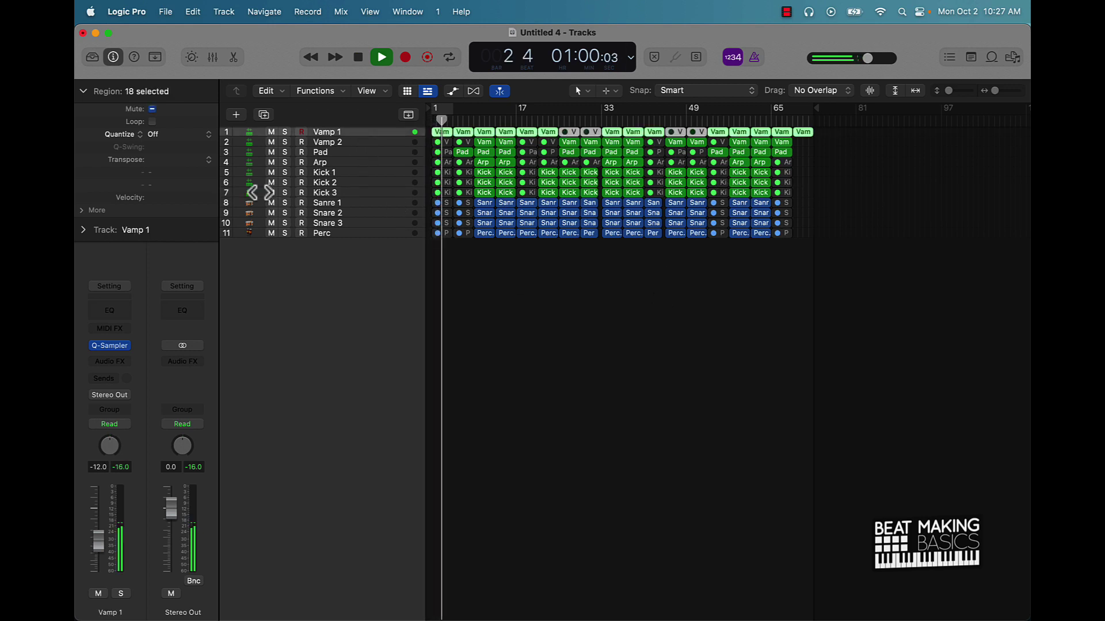
{"action": "left_click", "coordinate": [126, 363]}
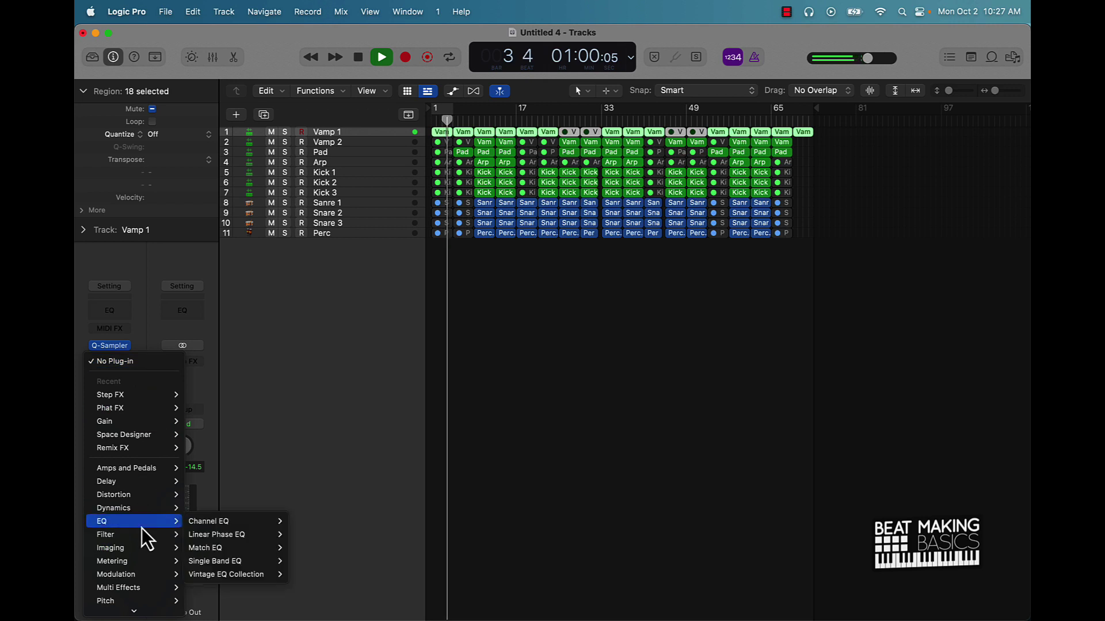
{"action": "mouse_move", "coordinate": [134, 589]}
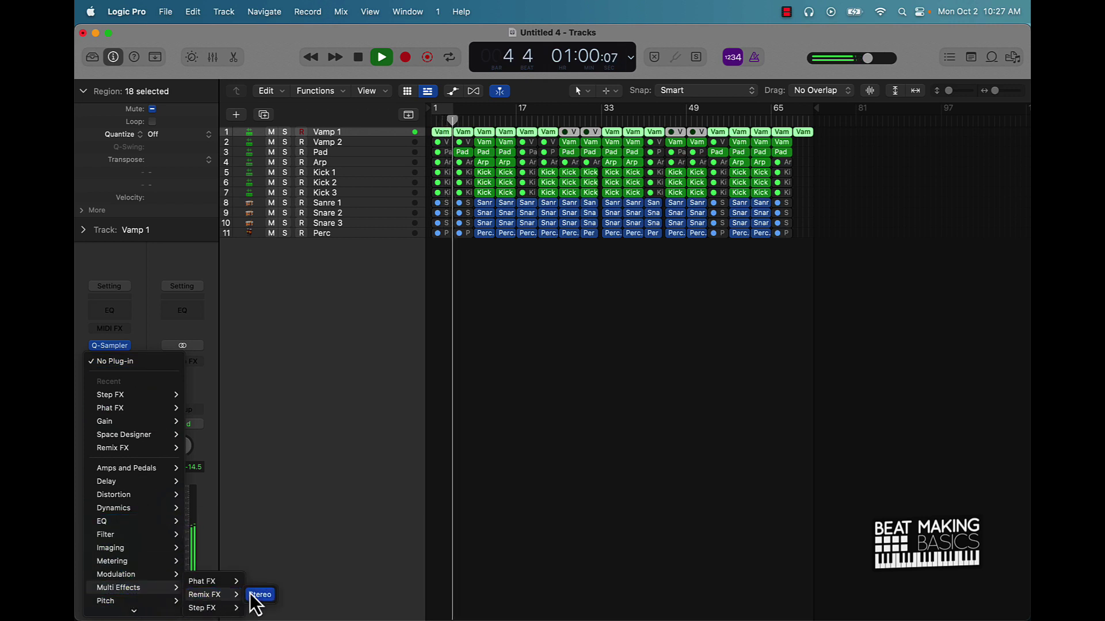
{"action": "left_click", "coordinate": [256, 596]}
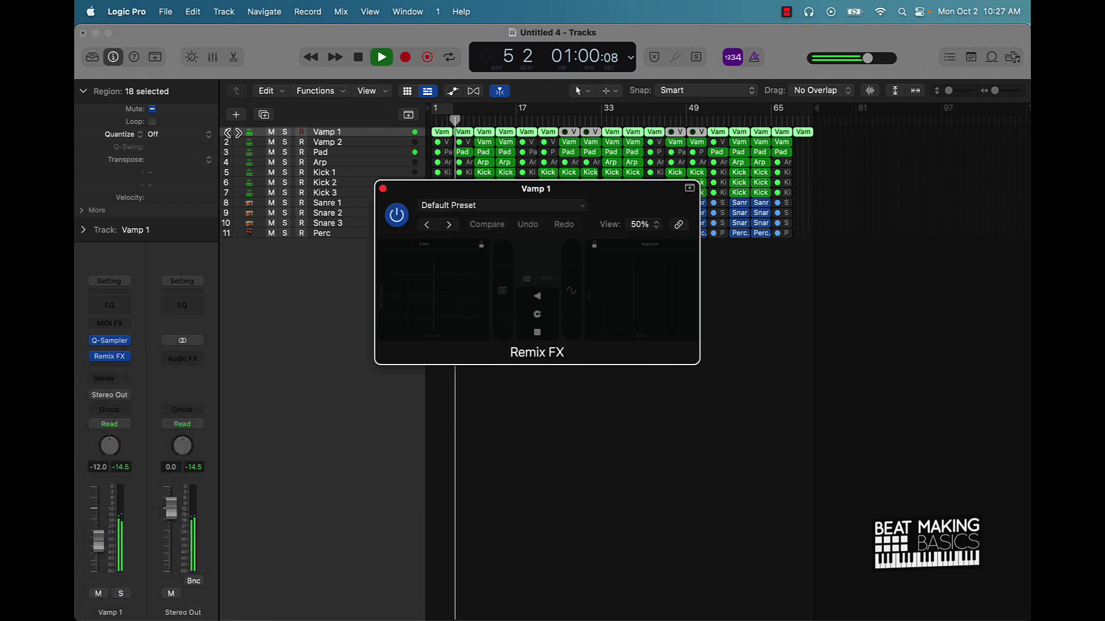
{"action": "left_click", "coordinate": [346, 142]}
{"action": "left_click", "coordinate": [124, 365]}
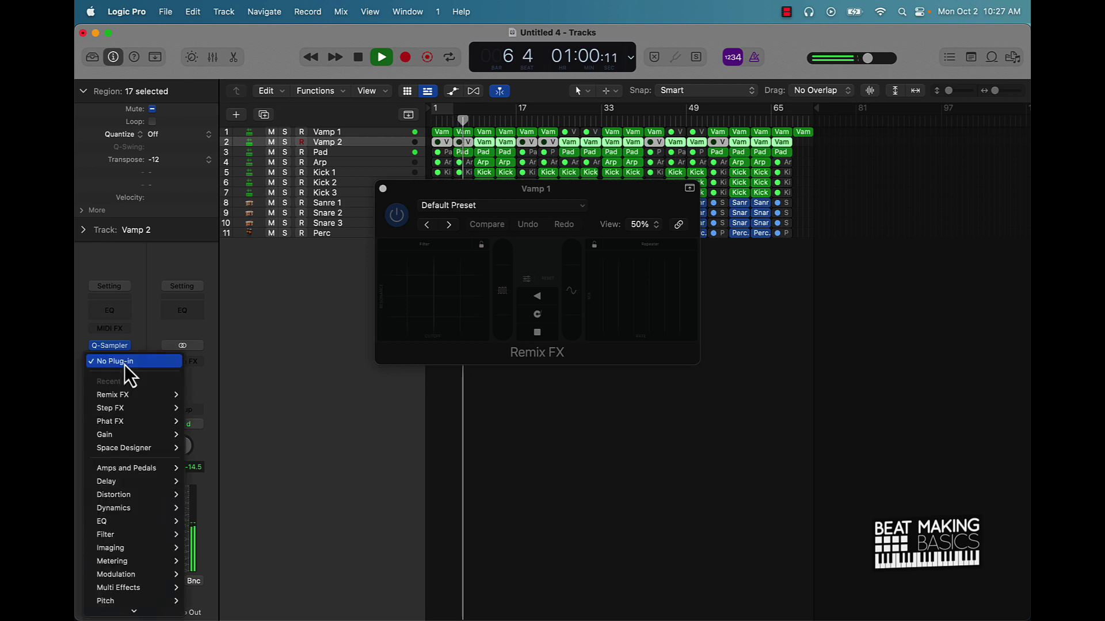
{"action": "mouse_move", "coordinate": [144, 398]}
{"action": "left_click", "coordinate": [191, 396]}
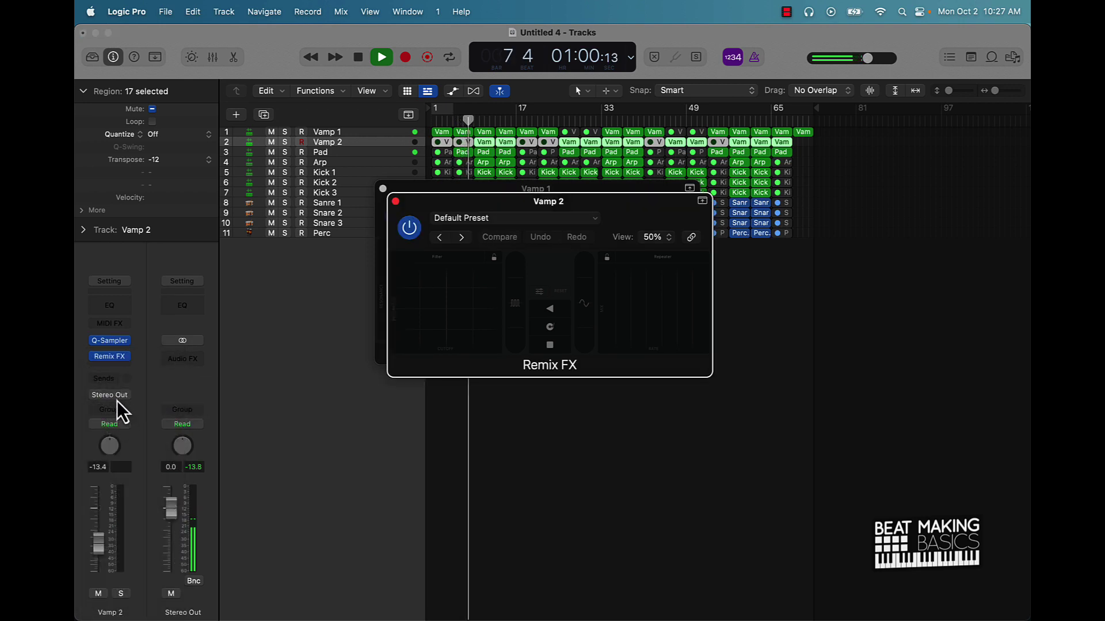
Set the automation mode of the Vamp 2 and Vamp 1 tracks to Touch
{"action": "left_click", "coordinate": [112, 425]}
{"action": "left_click", "coordinate": [96, 426]}
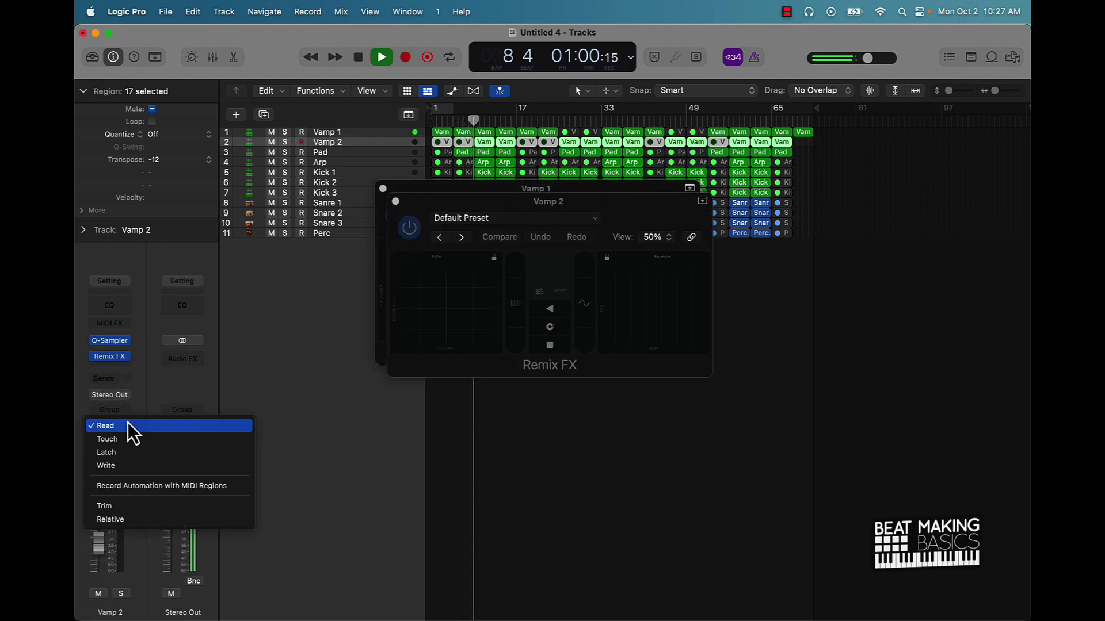
{"action": "left_click", "coordinate": [124, 437]}
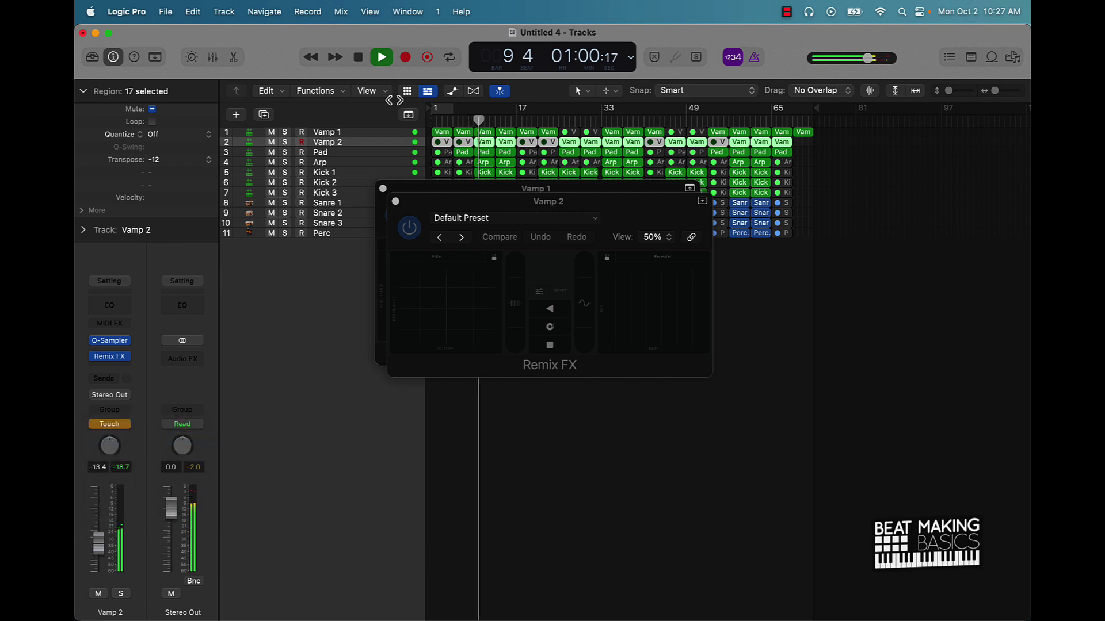
{"action": "left_click", "coordinate": [367, 133]}
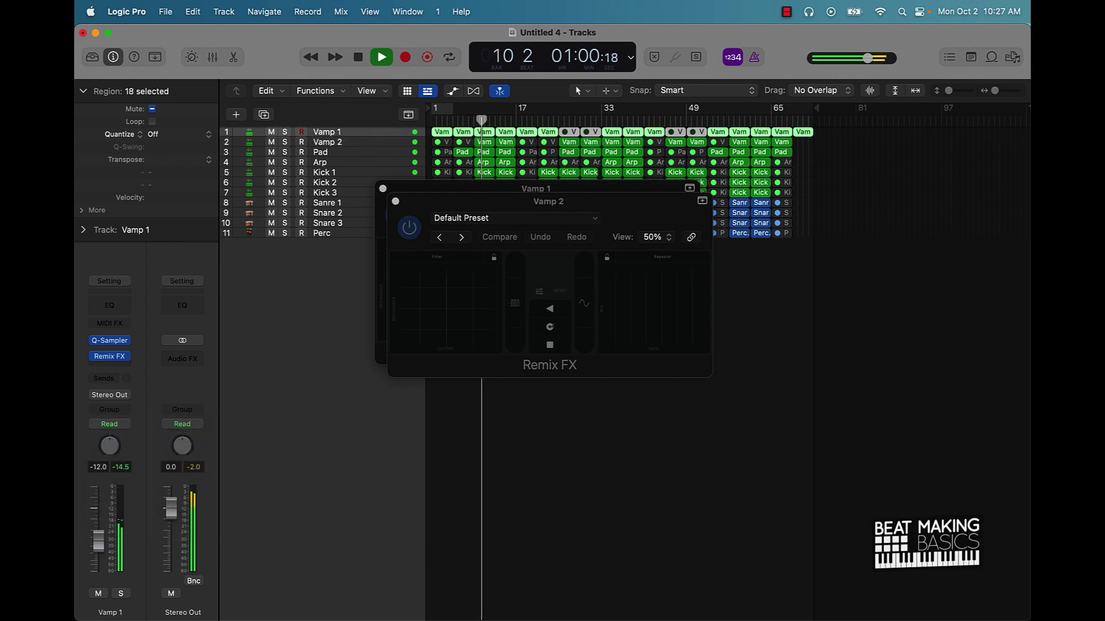
{"action": "left_click", "coordinate": [113, 426]}
{"action": "left_click", "coordinate": [130, 437]}
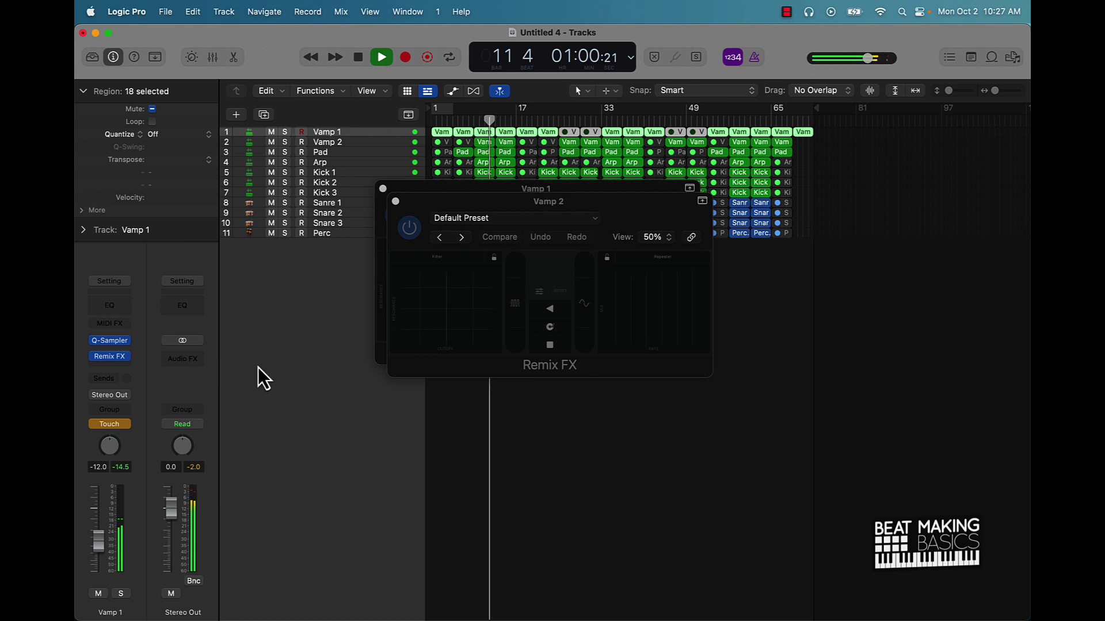
Deselect the regions and arrange the Vamp 1 and Vamp 2 Remix FX windows side by side below the tracks
{"action": "left_click", "coordinate": [638, 449]}
{"action": "left_click_drag", "start_coordinate": [555, 201], "coordinate": [361, 244]}
{"action": "left_click_drag", "start_coordinate": [528, 188], "coordinate": [684, 285]}
{"action": "left_click_drag", "start_coordinate": [472, 256], "coordinate": [467, 281]}
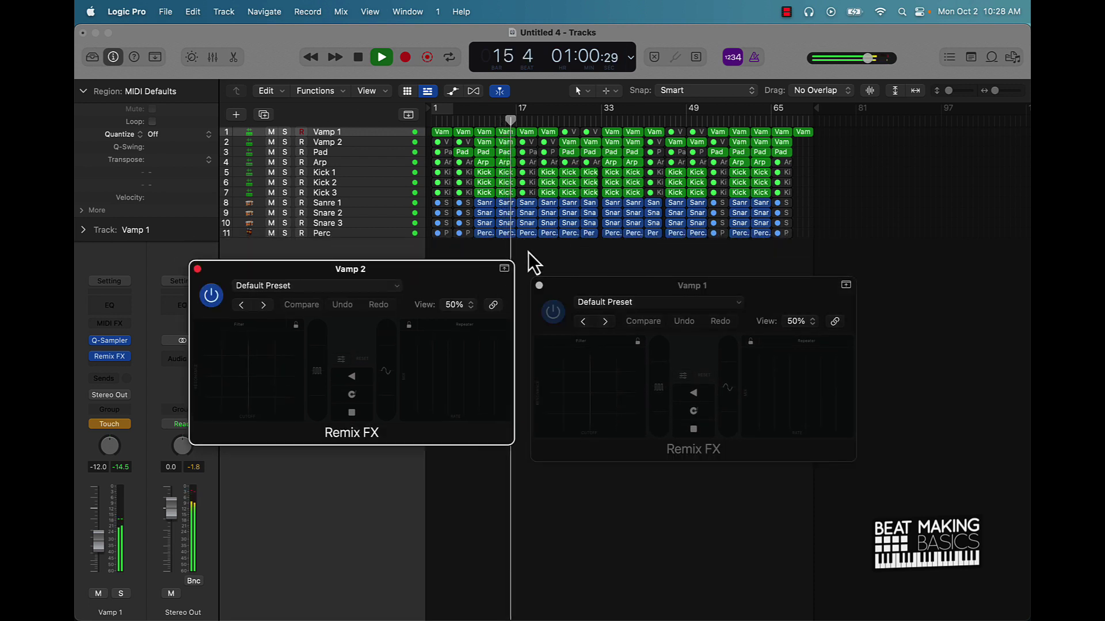
Mute the three snare regions and the percussion region in the block at bar 17
{"action": "left_click_drag", "start_coordinate": [527, 234], "coordinate": [527, 209]}
{"action": "key", "text": "ctrl+m"}
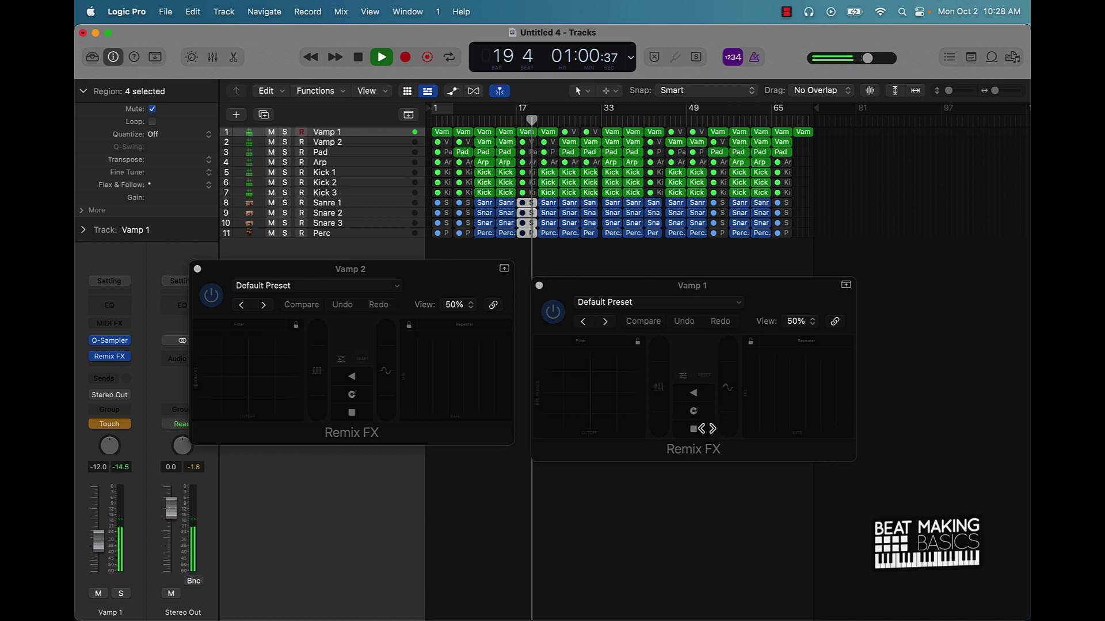
Perform the Remix FX tape stop live on Vamp 1 around bar 20 and on Vamp 2 around bar 32
{"action": "left_click", "coordinate": [702, 430]}
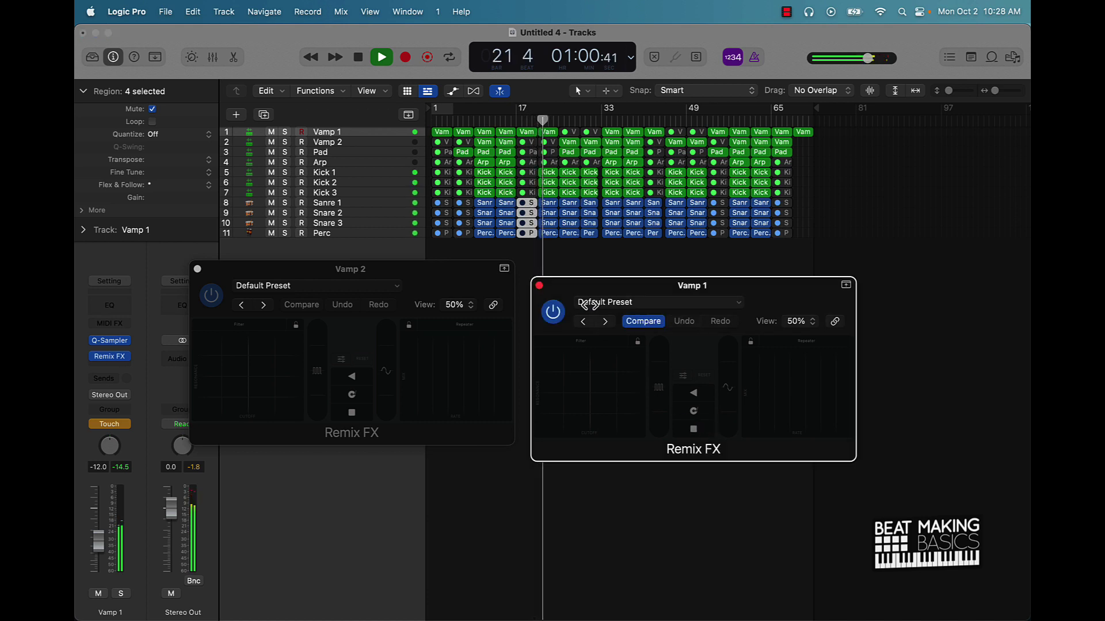
{"action": "left_click_drag", "start_coordinate": [466, 281], "coordinate": [466, 300]}
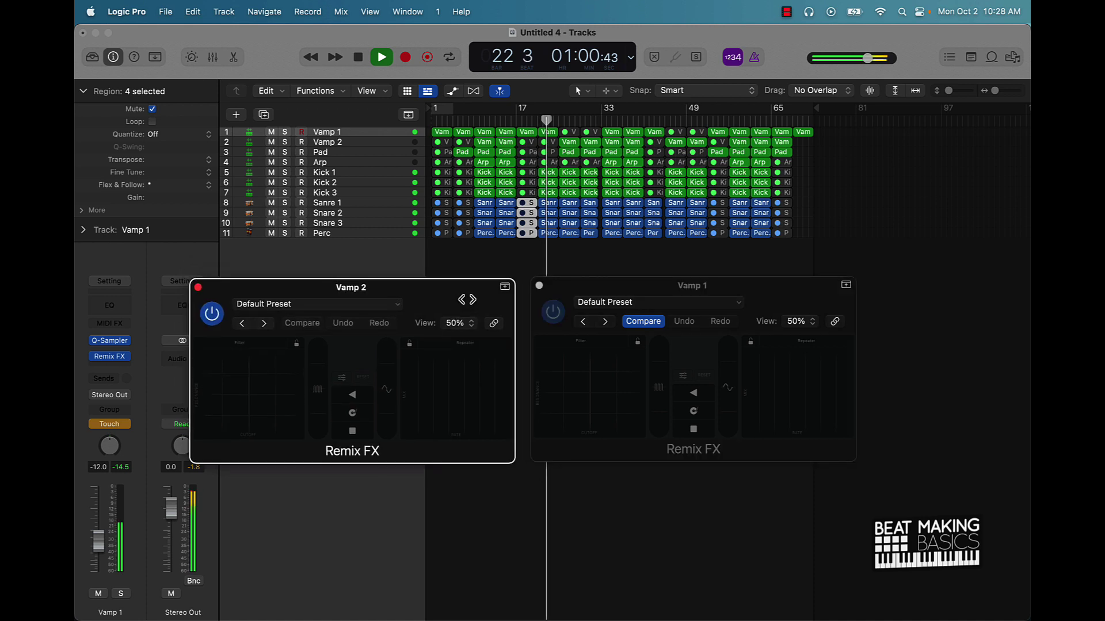
{"action": "left_click", "coordinate": [490, 258]}
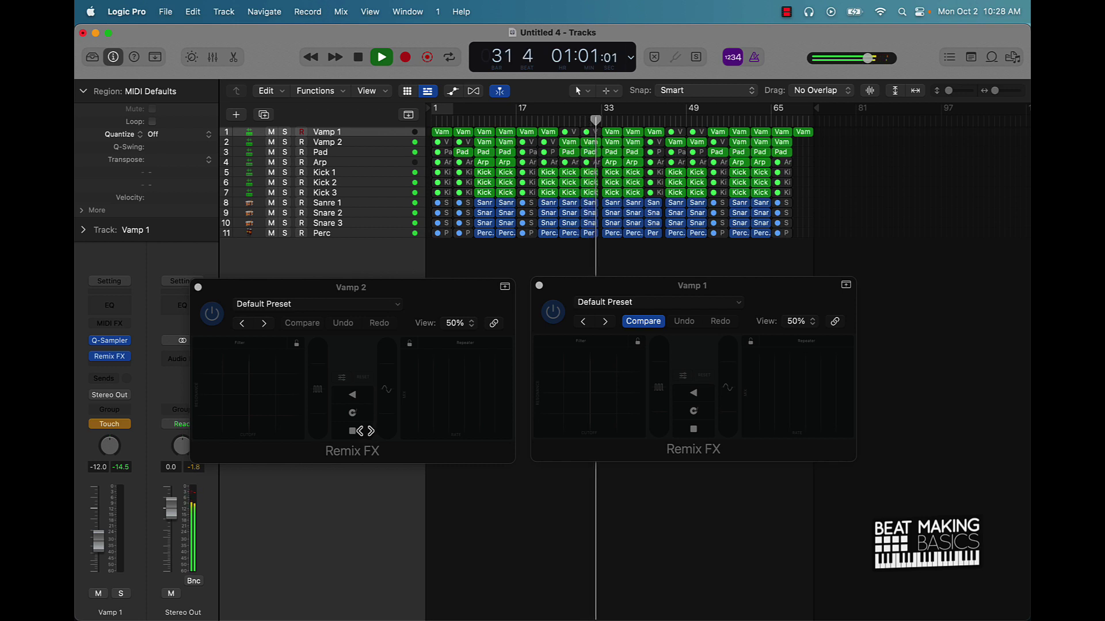
{"action": "left_click", "coordinate": [363, 431]}
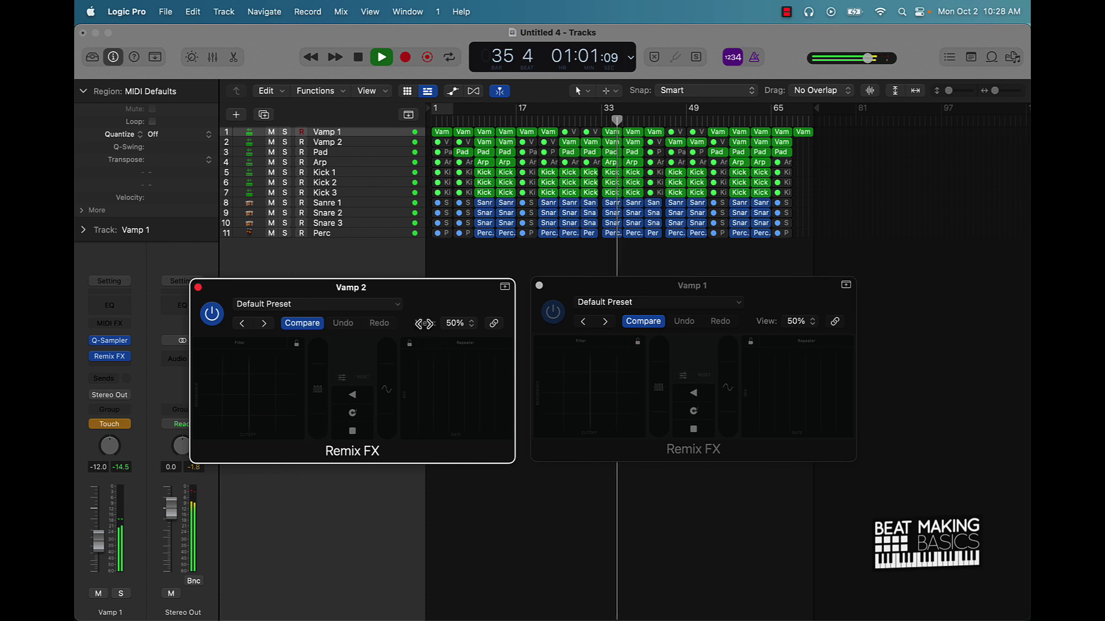
Swap the positions of the two Remix FX windows and perform a filter sweep on Vamp 1 over bars 41 to 44
{"action": "left_click_drag", "start_coordinate": [393, 294], "coordinate": [790, 418]}
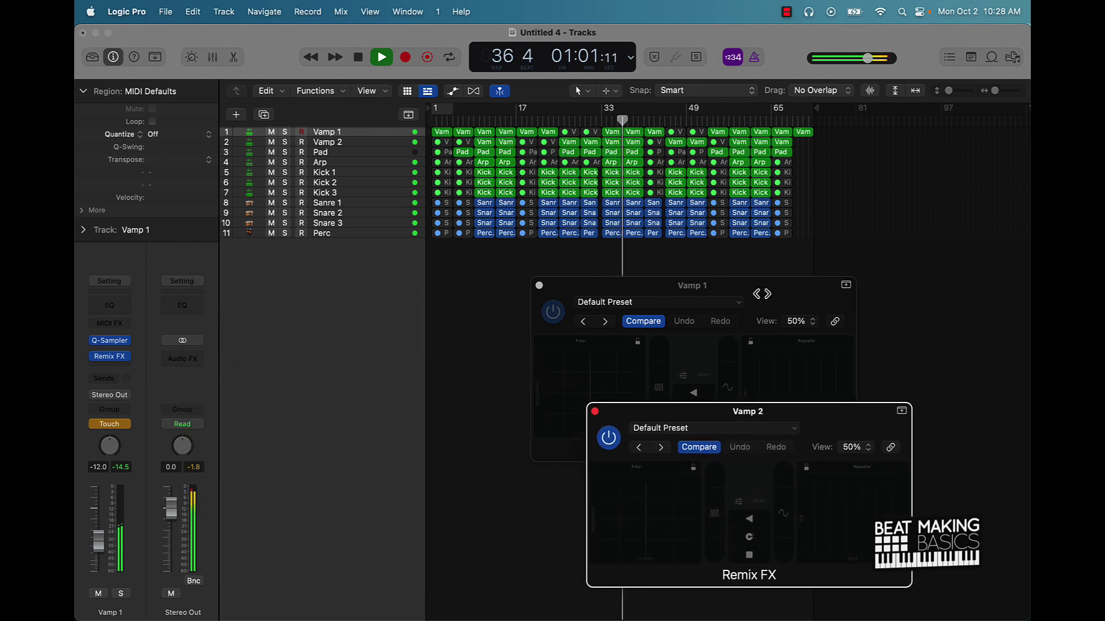
{"action": "left_click_drag", "start_coordinate": [761, 294], "coordinate": [531, 262]}
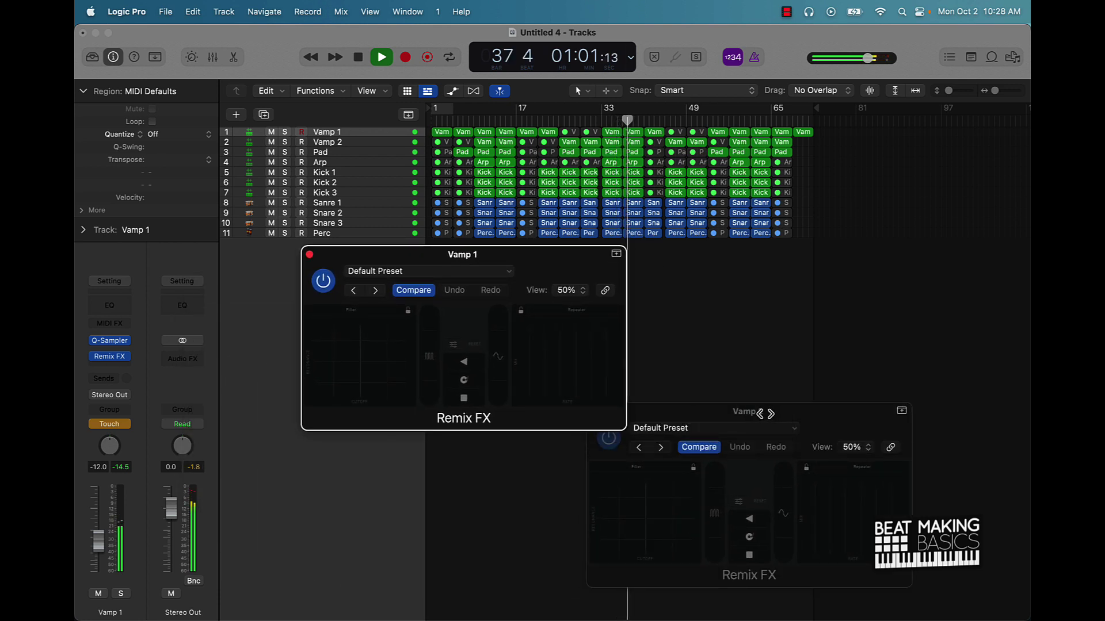
{"action": "left_click_drag", "start_coordinate": [765, 413], "coordinate": [835, 276]}
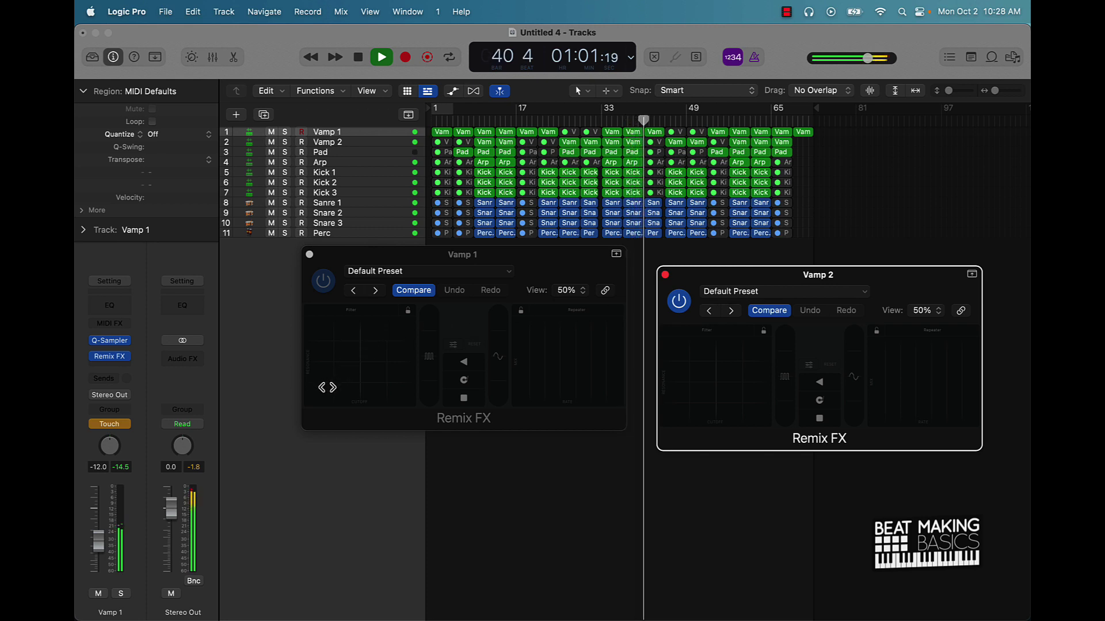
{"action": "left_click_drag", "start_coordinate": [326, 387], "coordinate": [357, 366]}
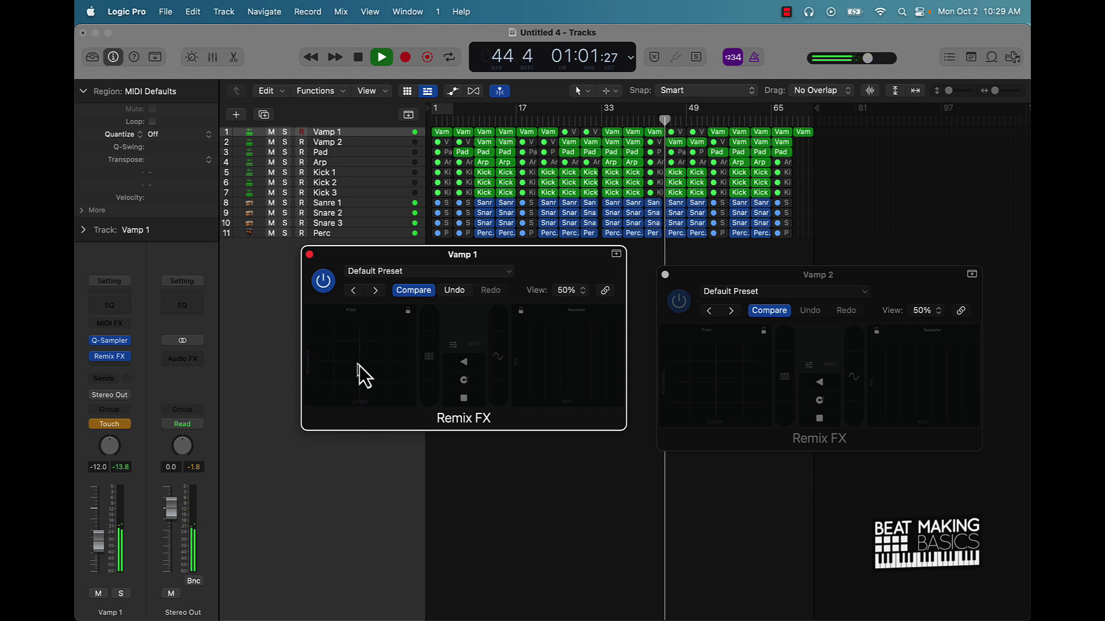
Align the two Remix FX windows side by side and perform a filter sweep on Vamp 1 from about bar 53
{"action": "left_click_drag", "start_coordinate": [565, 261], "coordinate": [537, 309]}
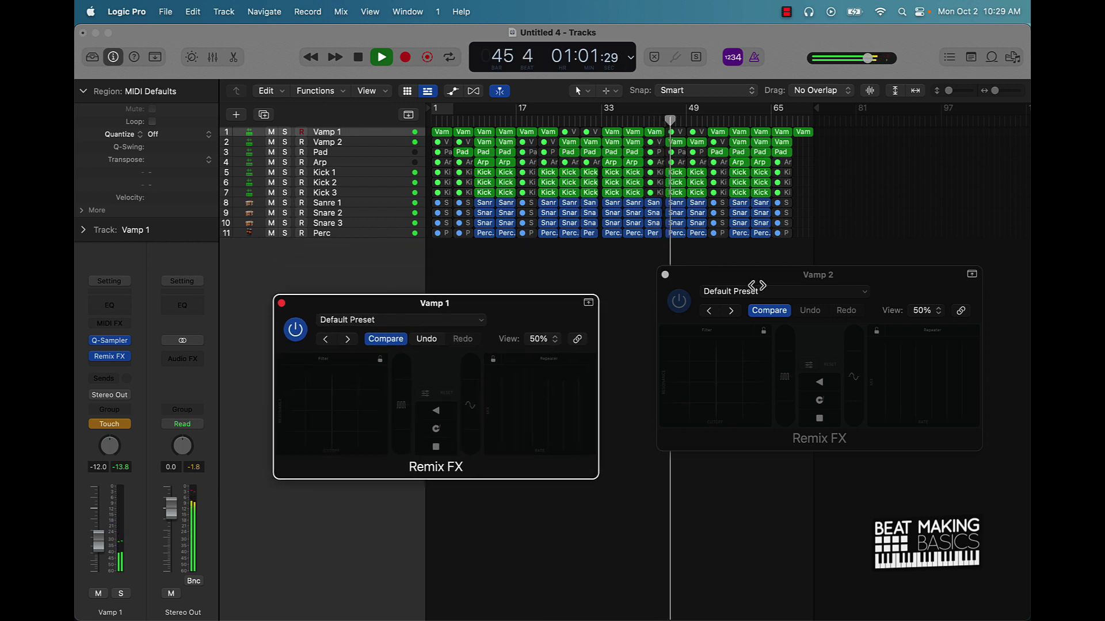
{"action": "left_click_drag", "start_coordinate": [798, 281], "coordinate": [741, 310]}
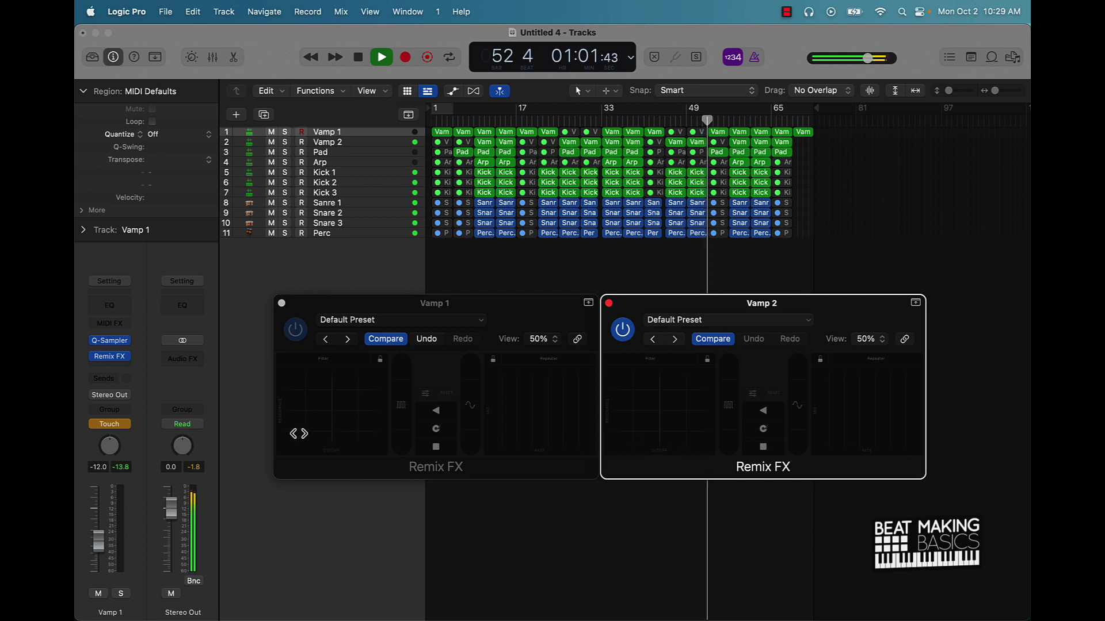
{"action": "left_click_drag", "start_coordinate": [298, 436], "coordinate": [327, 403]}
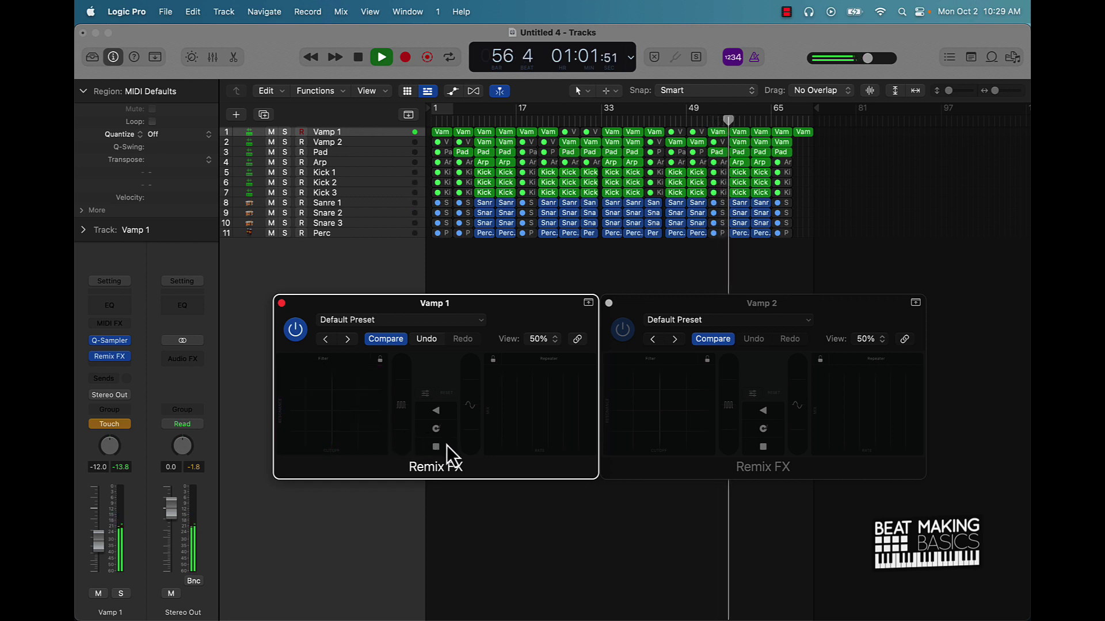
Move playback to about bar 52 and perform the Remix FX tape stop on Vamp 1
{"action": "left_click", "coordinate": [707, 122]}
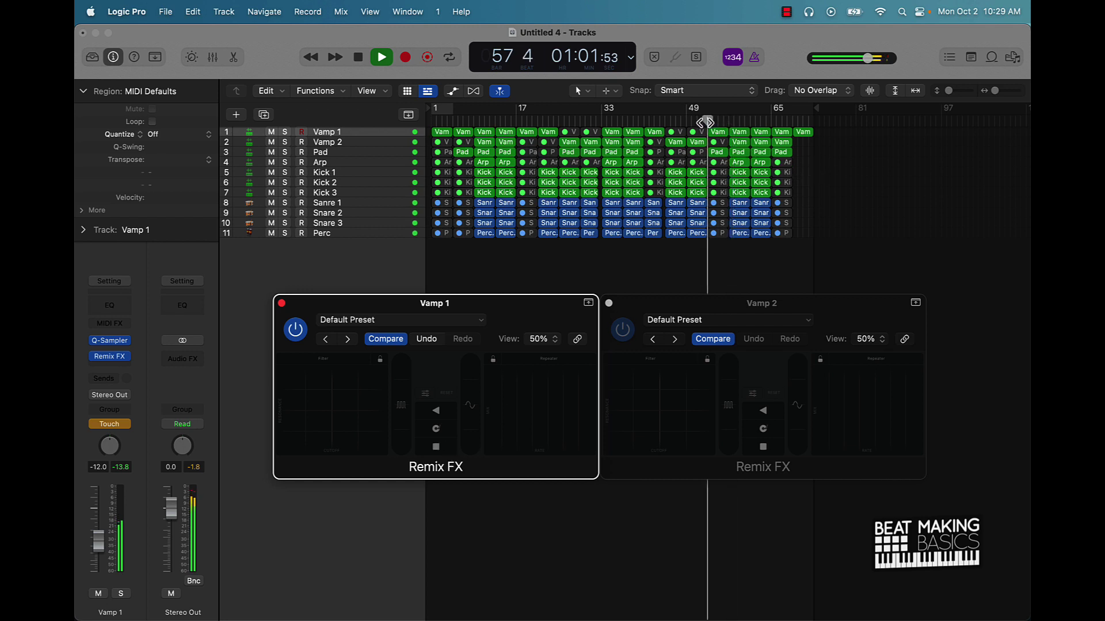
{"action": "left_click", "coordinate": [451, 451]}
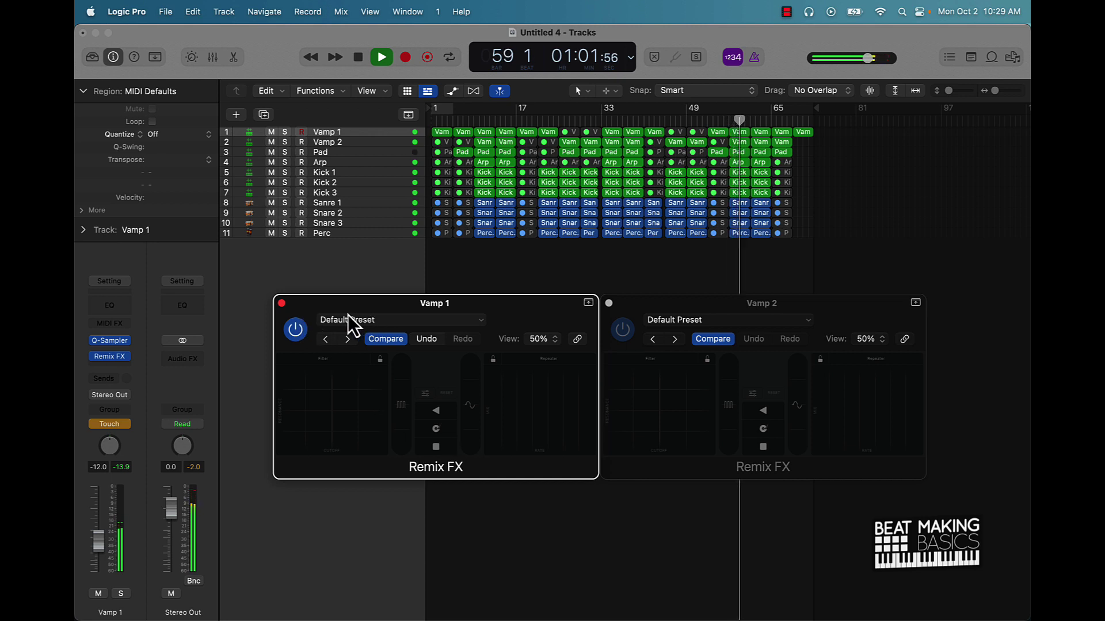
Mute the Pad region in the block at bar 65
{"action": "left_click", "coordinate": [784, 153]}
{"action": "key", "text": "ctrl+m"}
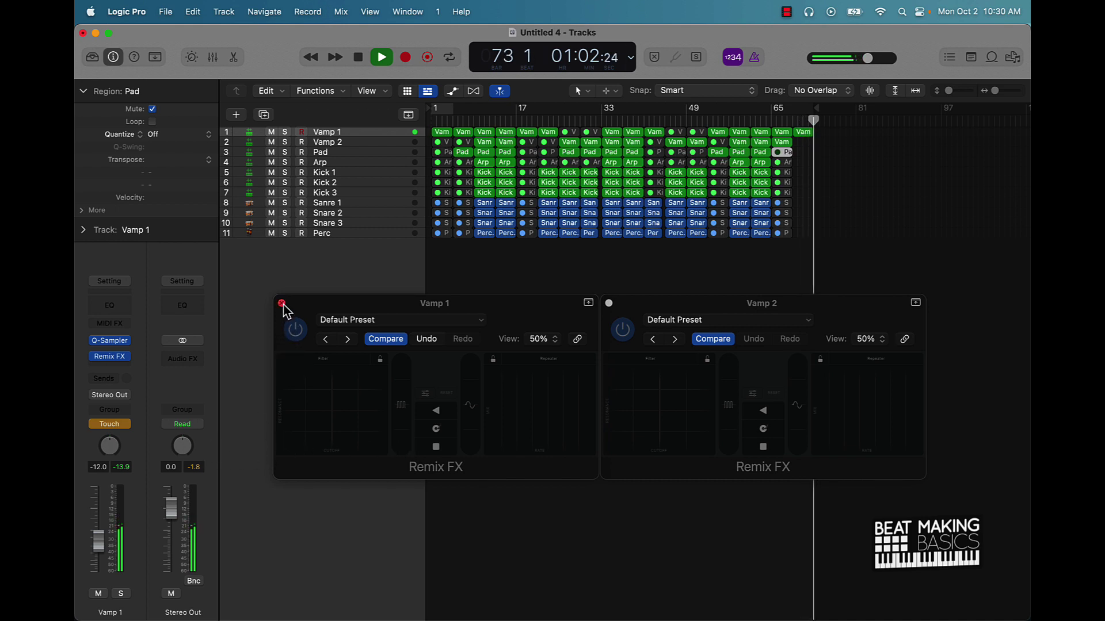
Stop playback at the end of the project and close both Remix FX windows
{"action": "key", "text": "space"}
{"action": "left_click", "coordinate": [281, 304]}
{"action": "left_click", "coordinate": [608, 304]}
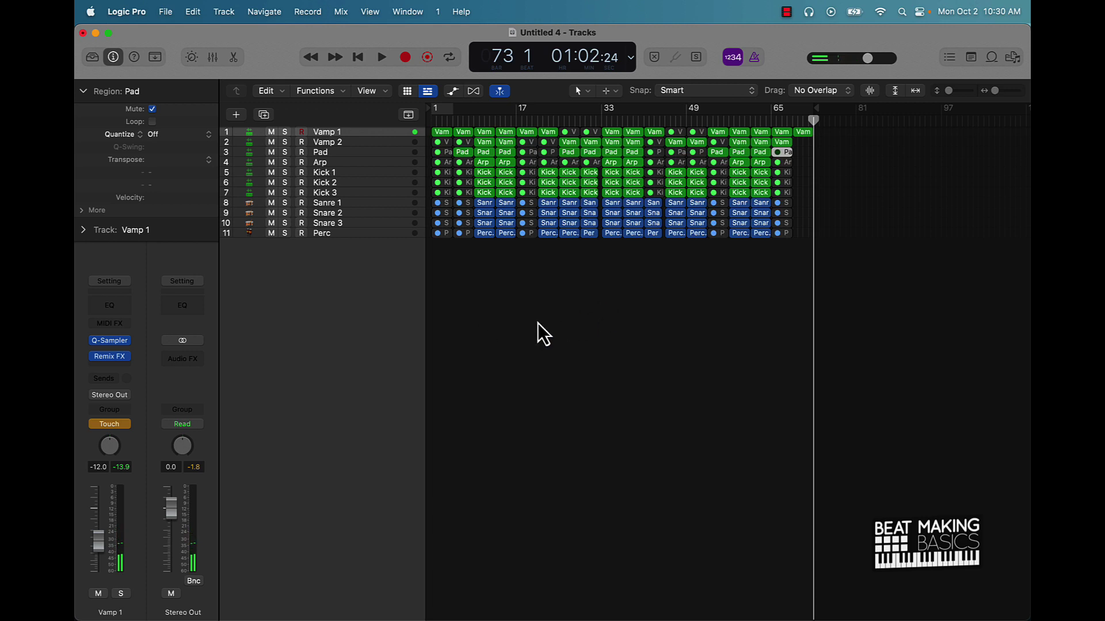
Set the automation mode of the Vamp 1 and Vamp 2 tracks back to Read
{"action": "left_click", "coordinate": [127, 424]}
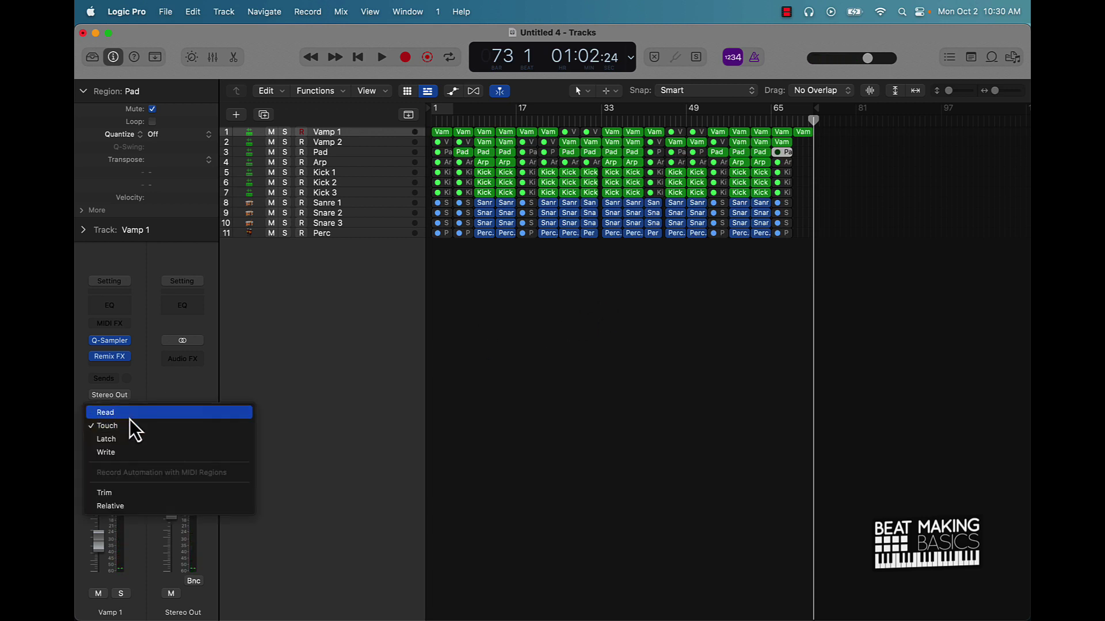
{"action": "left_click", "coordinate": [130, 419]}
{"action": "left_click", "coordinate": [332, 143]}
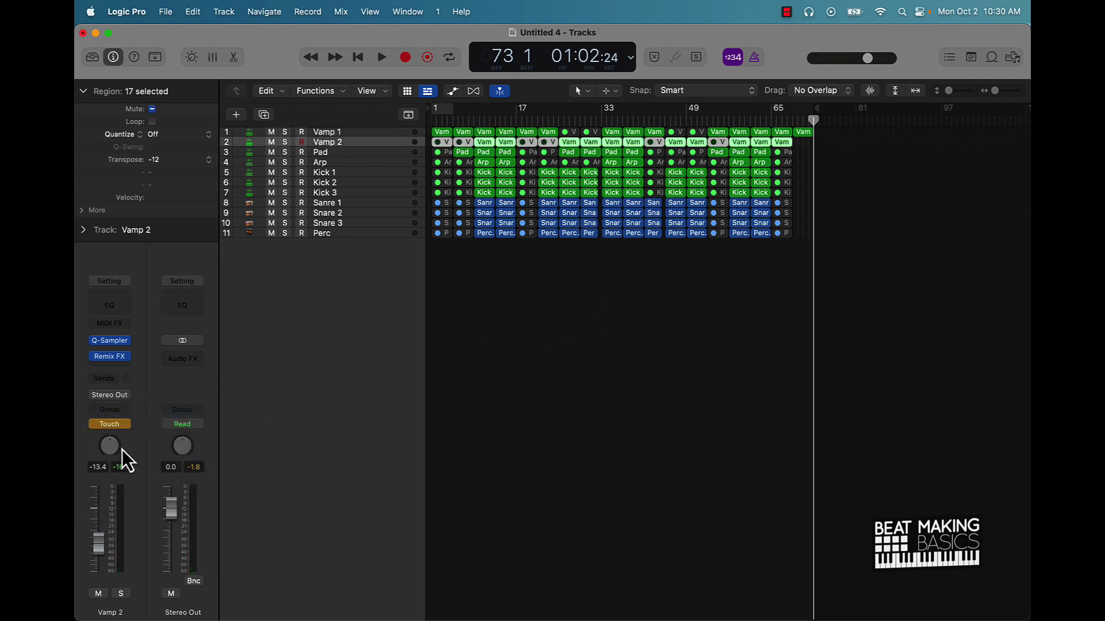
{"action": "left_click", "coordinate": [127, 426]}
{"action": "left_click", "coordinate": [136, 413]}
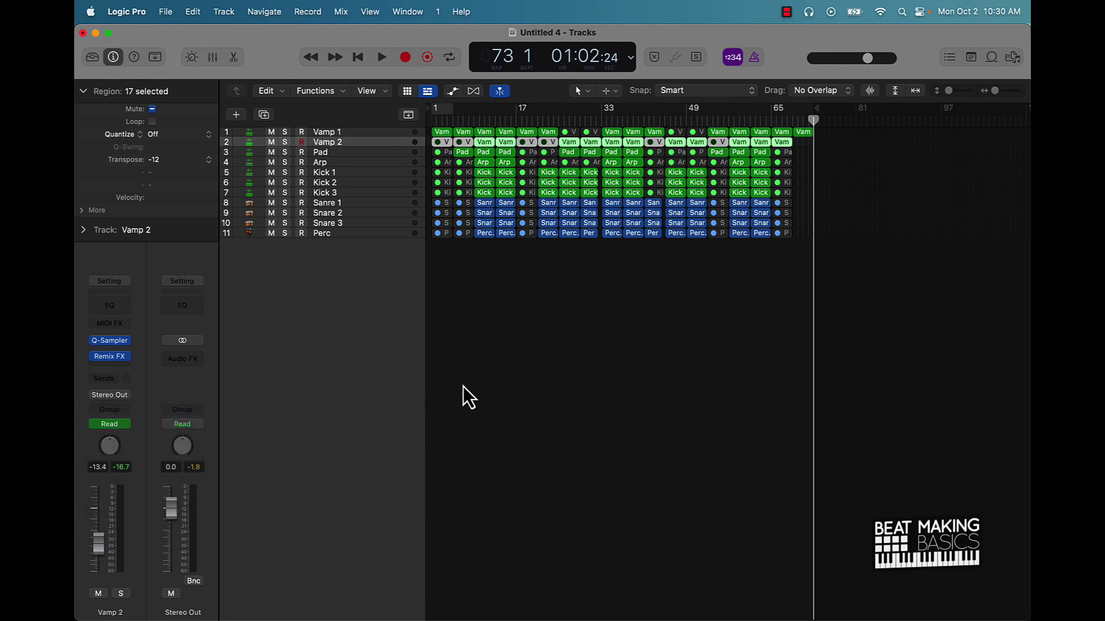
Deselect the regions, return the playhead to bar 1 and save the project in the Logic folder as "Lofi - Sunshine"
{"action": "left_click", "coordinate": [507, 376]}
{"action": "key", "text": "Return"}
{"action": "key", "text": "super+s"}
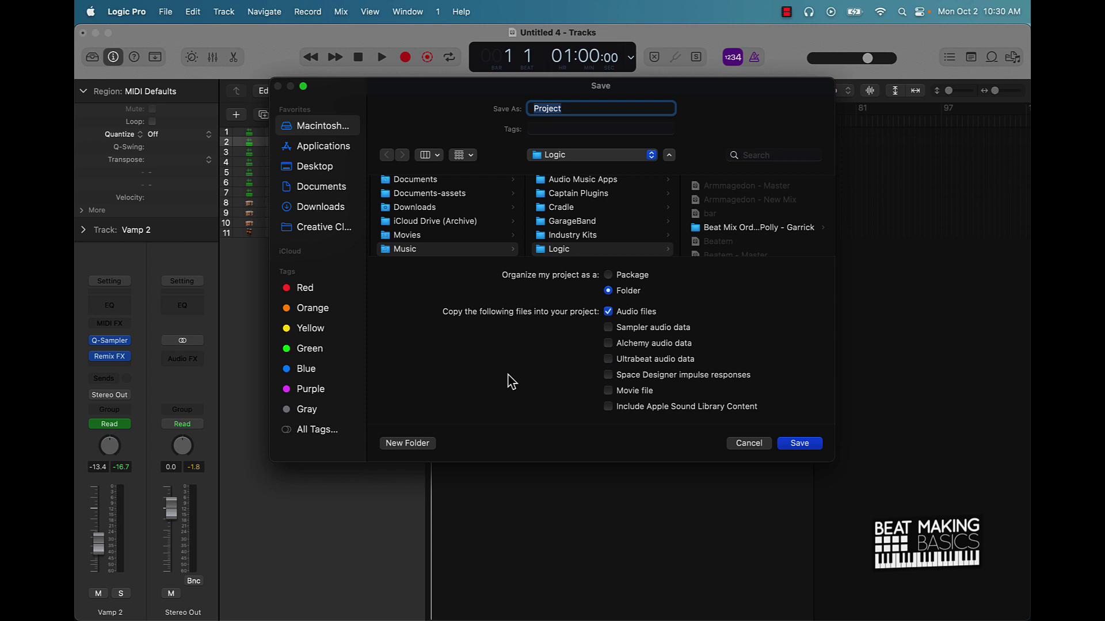
{"action": "type", "text": "Lofo"}
{"action": "key", "text": "BackSpace"}
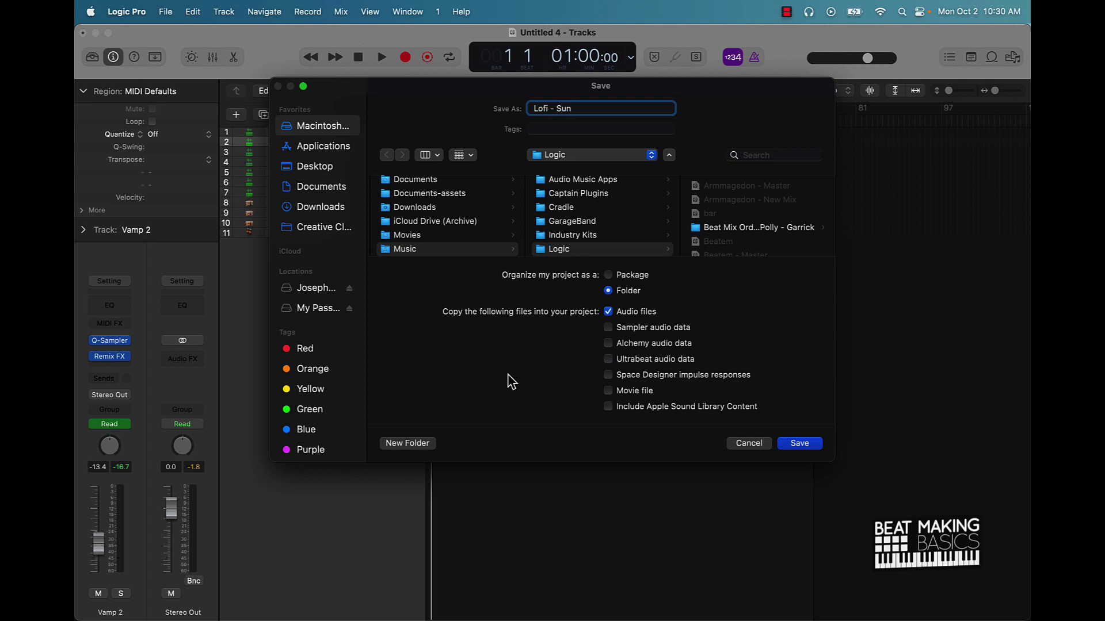
{"action": "key", "text": "Return"}
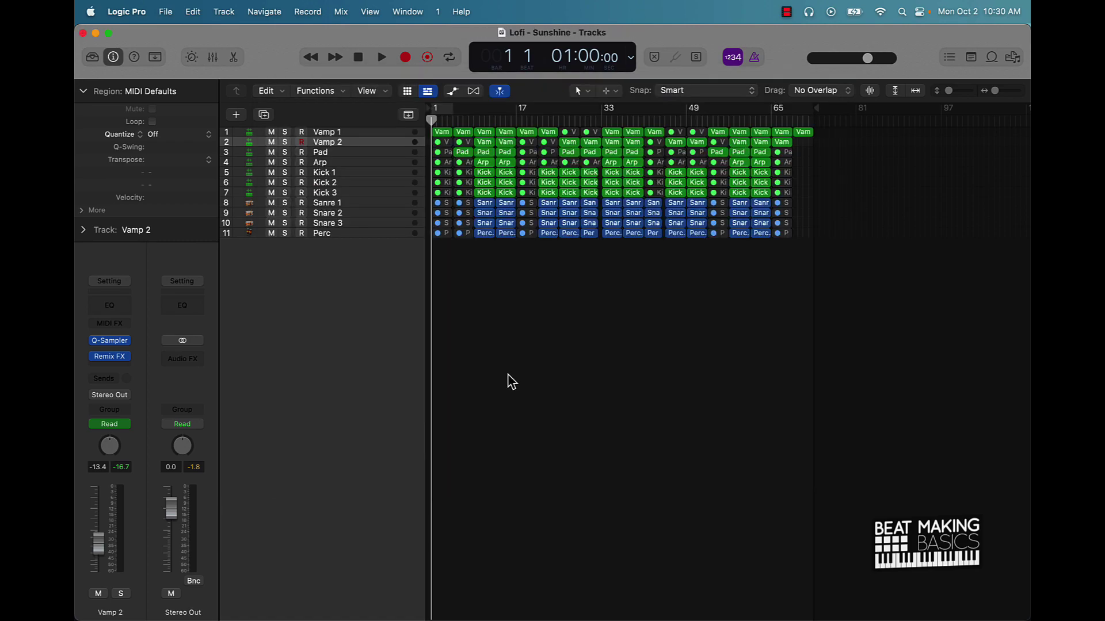